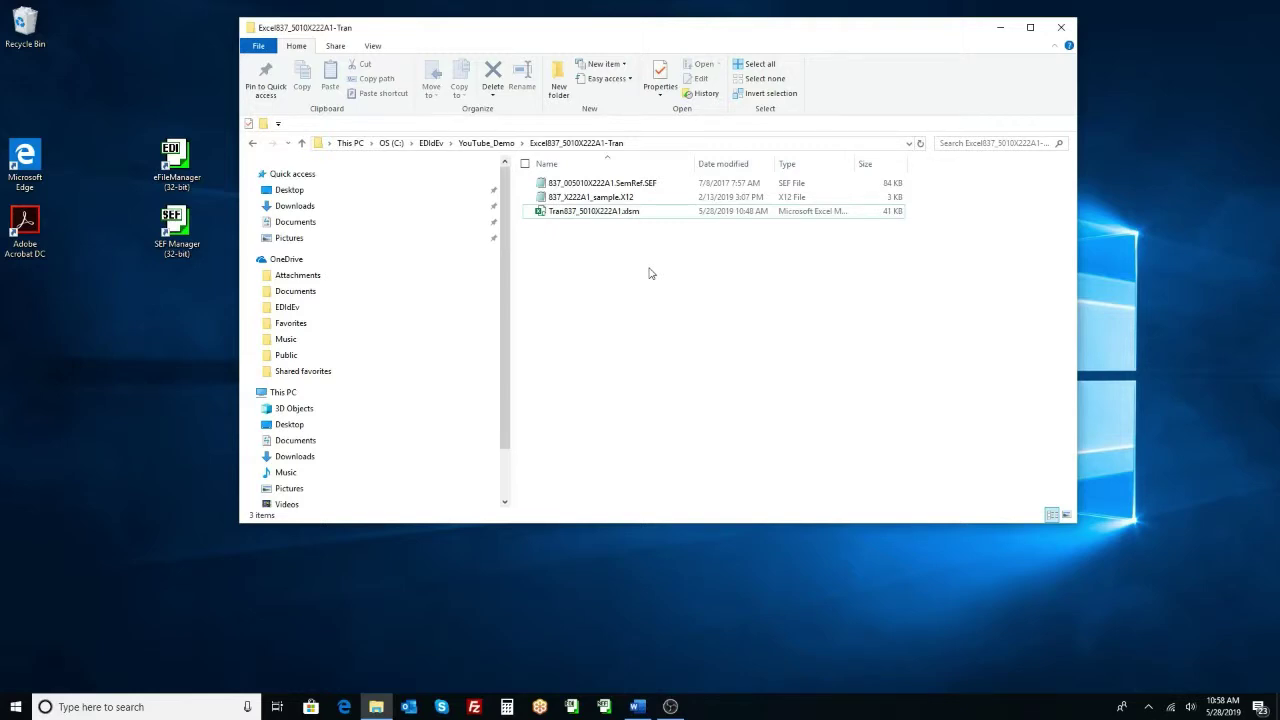
# Open 837_X222A1_sample.X12 in Notepad using Open with.
pyautogui.click(592, 201)
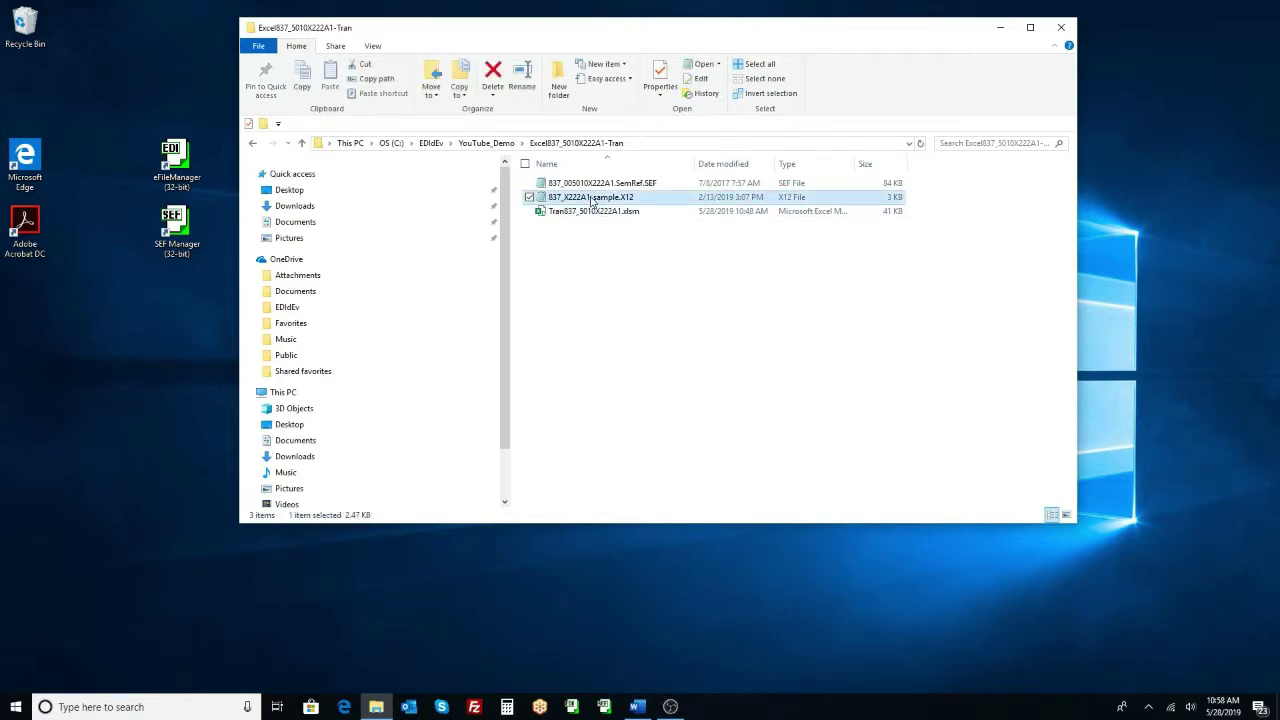
pyautogui.rightClick(590, 198)
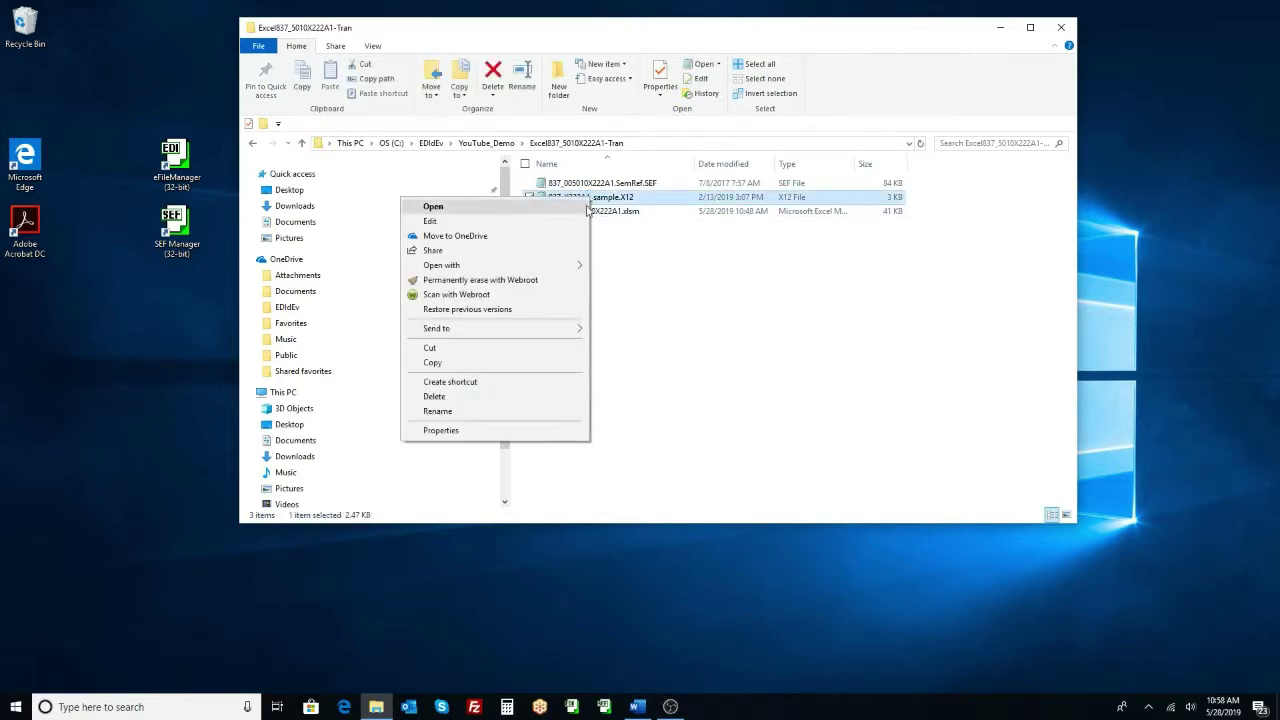
pyautogui.moveTo(566, 263)
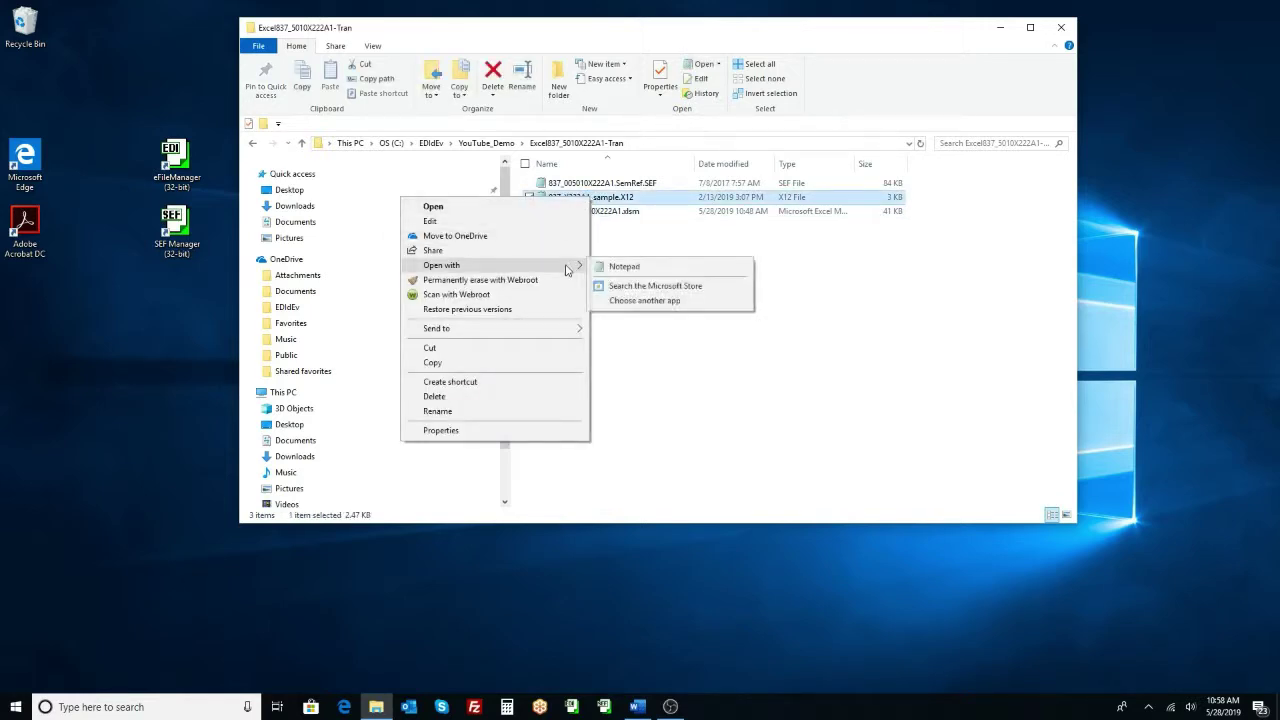
pyautogui.click(628, 267)
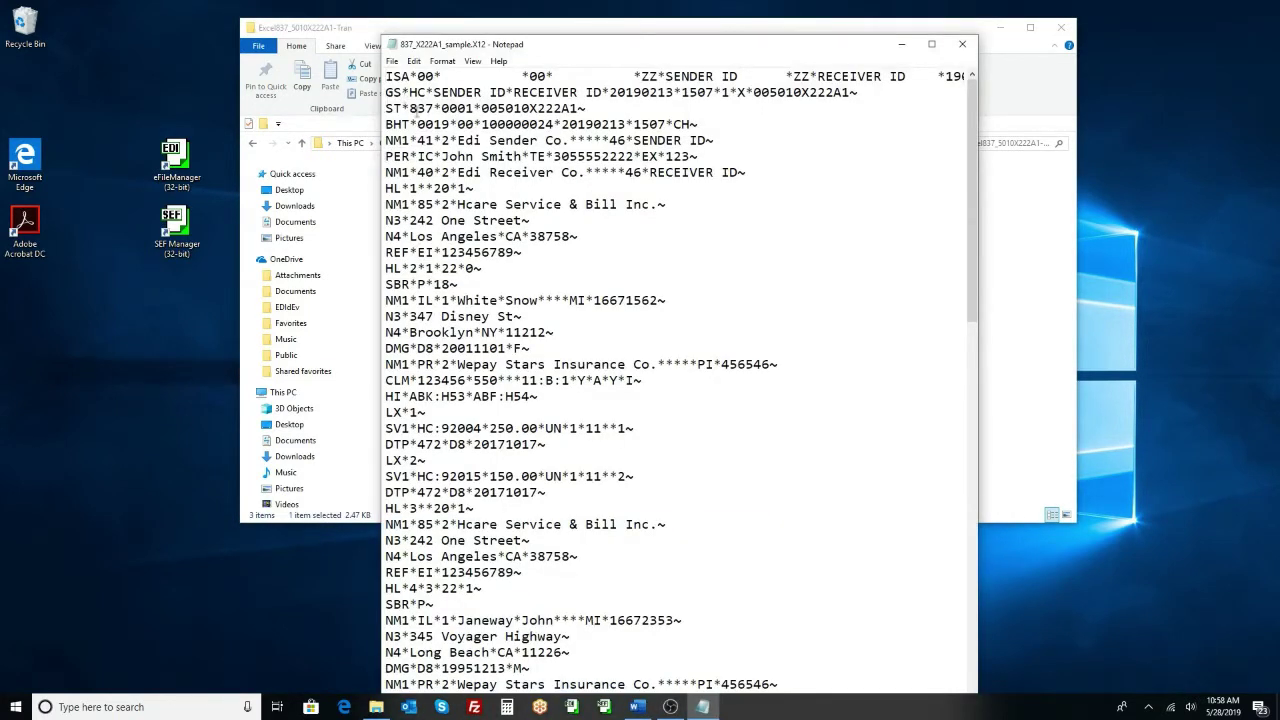
# Look over the ST header and raw X12 segments, then return to the Excel837 folder.
pyautogui.doubleClick(414, 108)
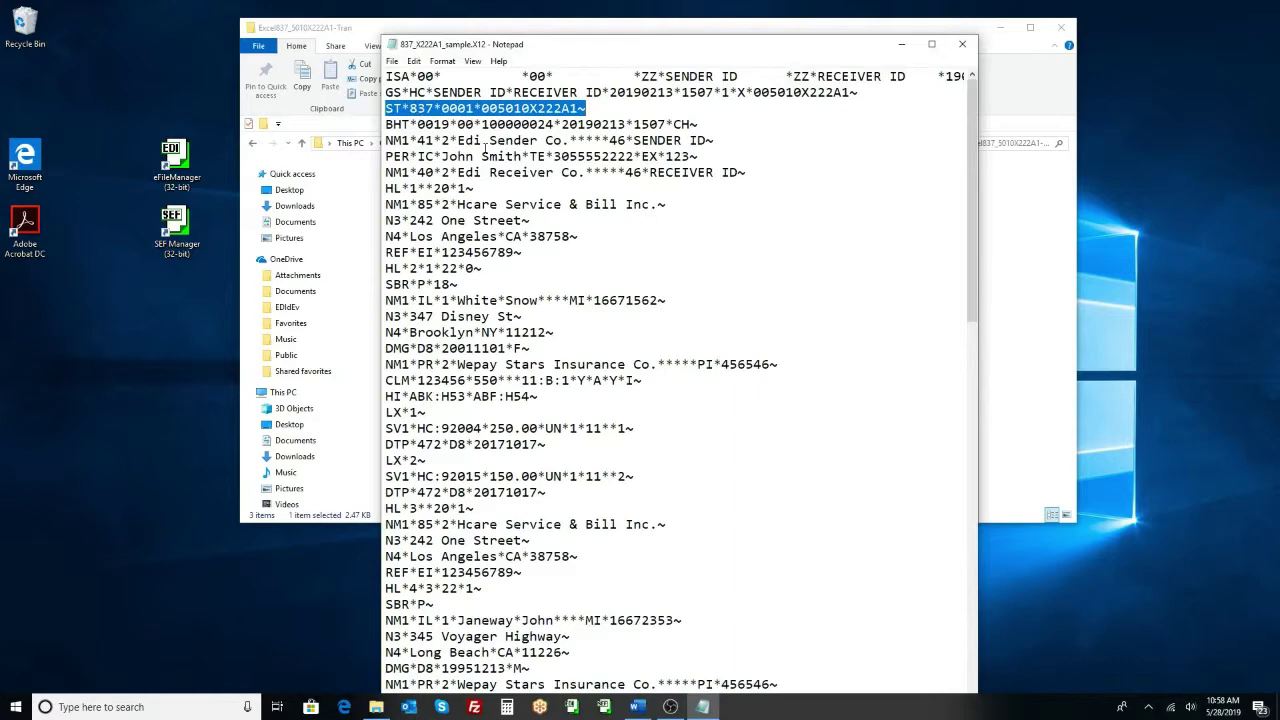
pyautogui.click(481, 155)
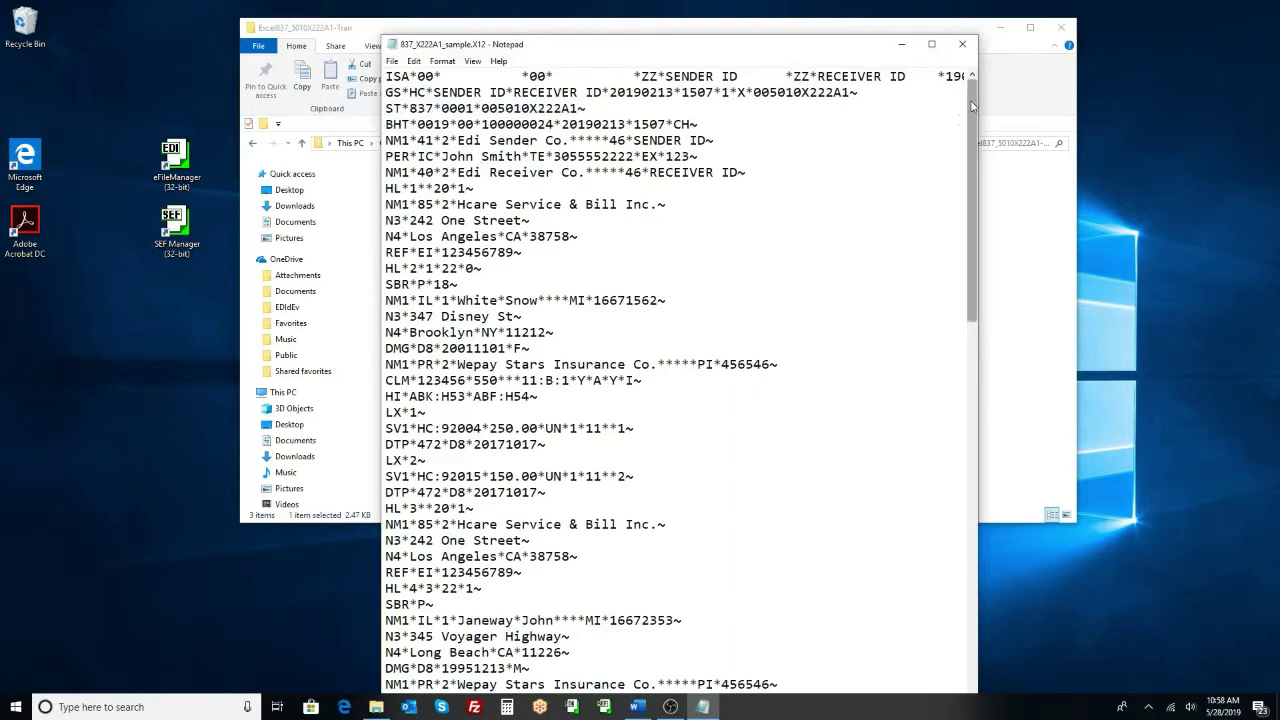
pyautogui.moveTo(971, 136); pyautogui.dragTo(955, 104)
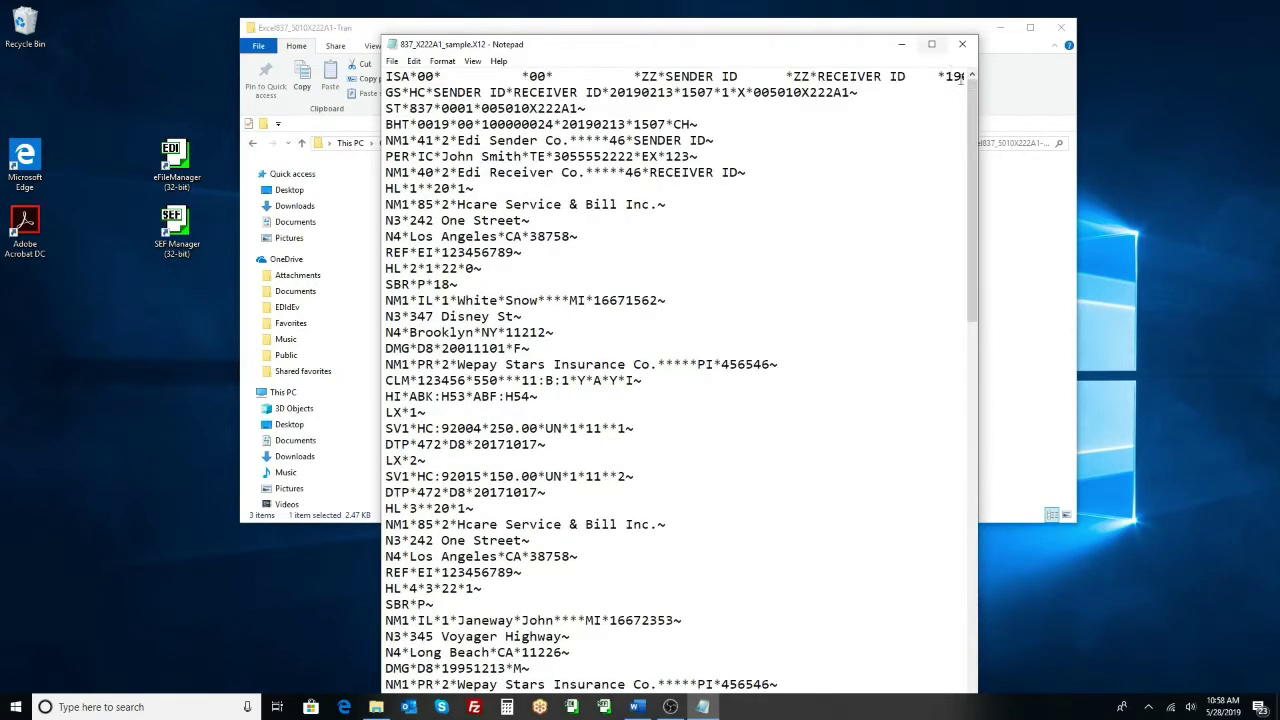
pyautogui.click(1013, 94)
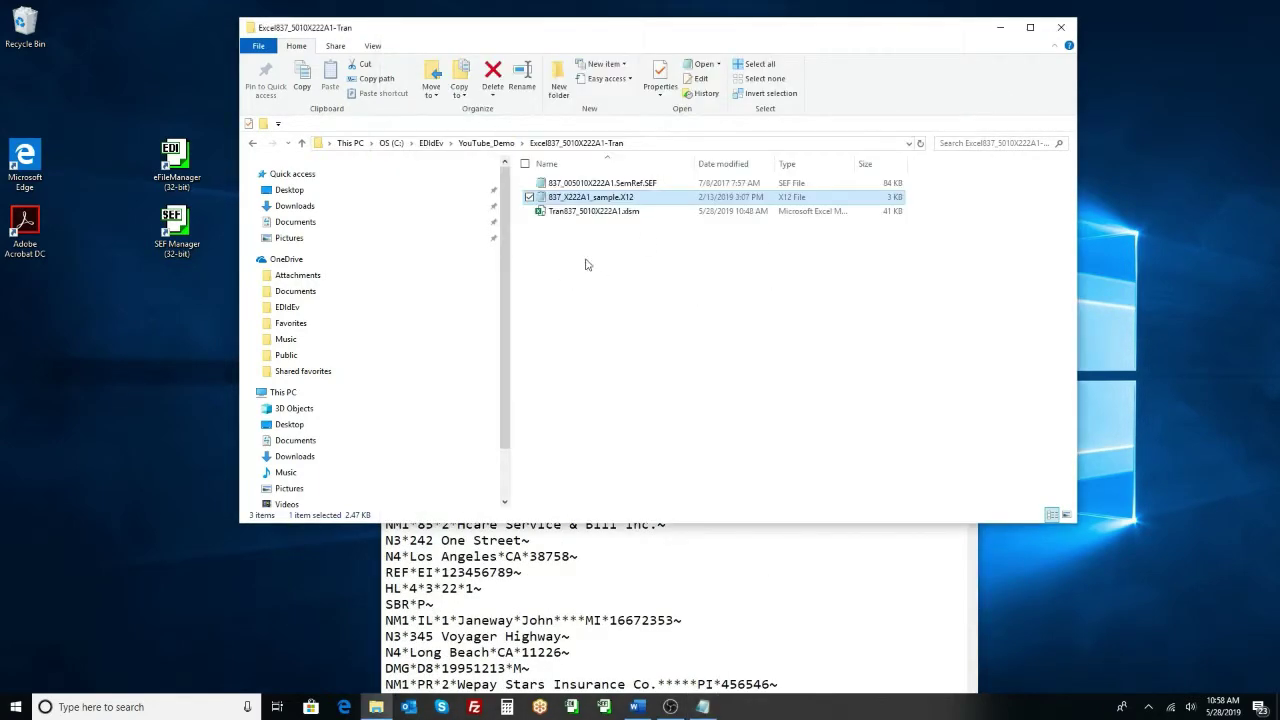
# Launch Tran837_5010X222A1.xlsm in Excel and activate its Translate EDI sheet.
pyautogui.click(592, 214)
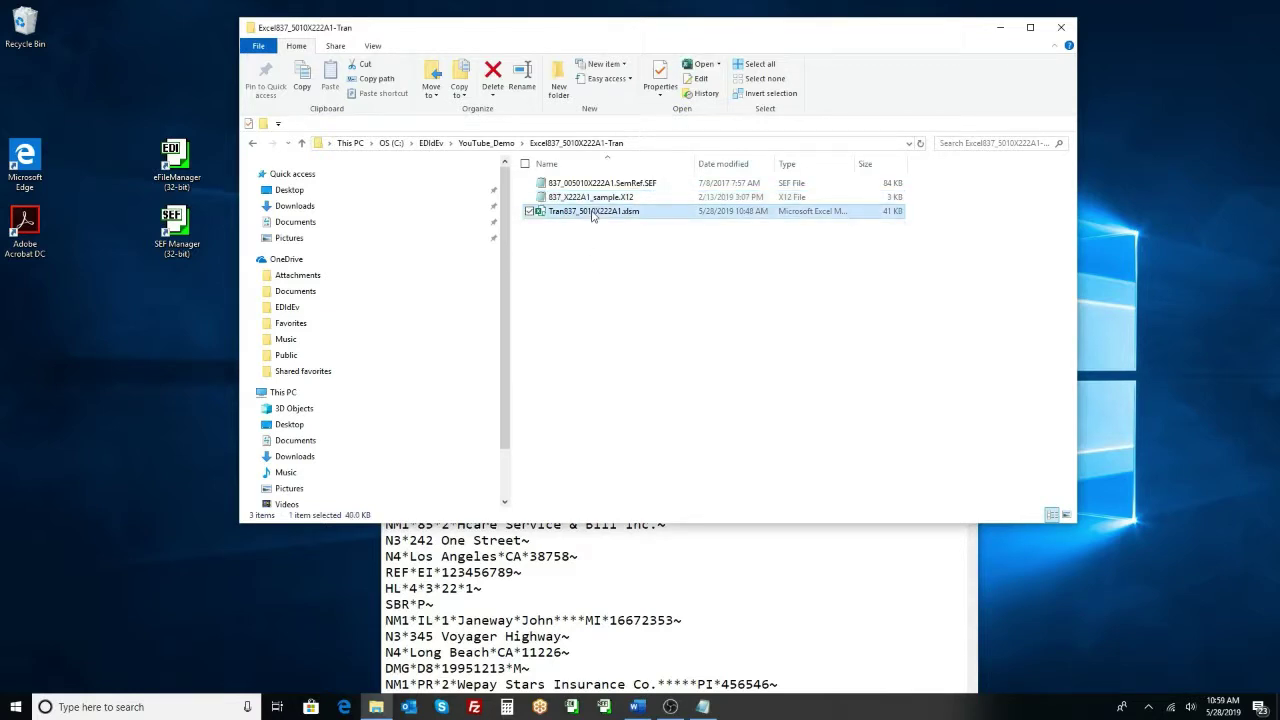
pyautogui.doubleClick(592, 214)
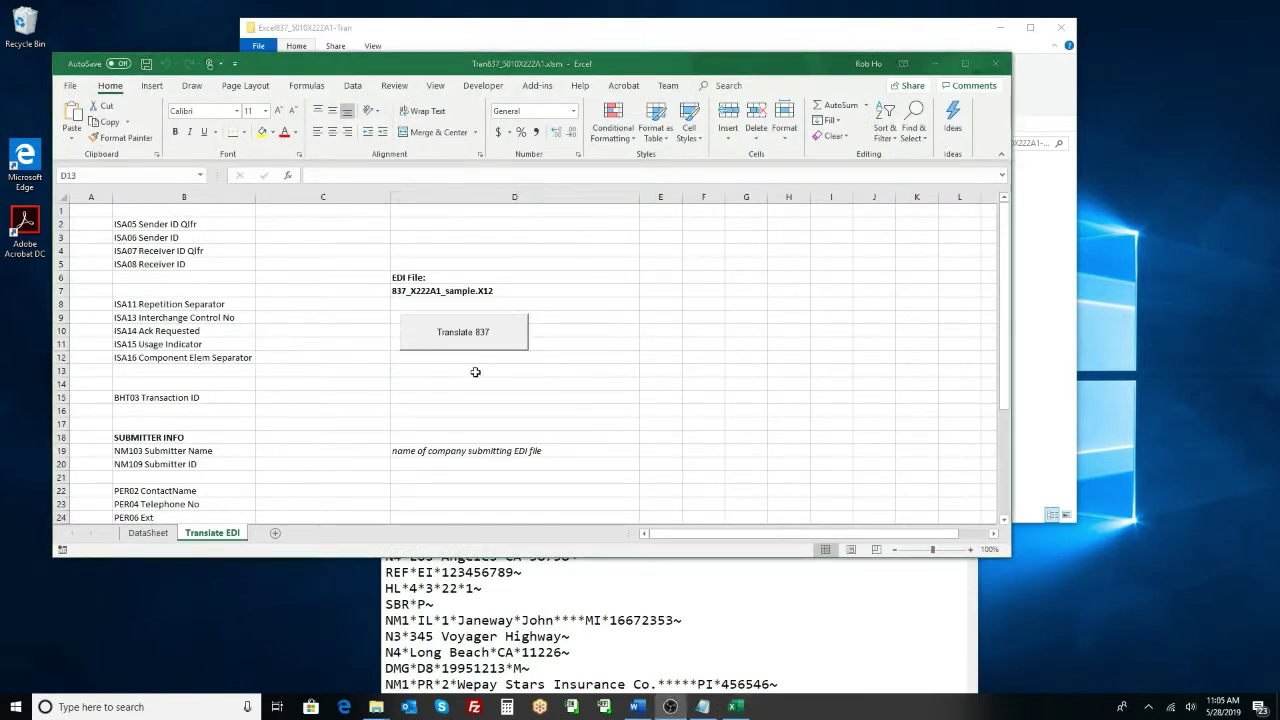
pyautogui.click(476, 368)
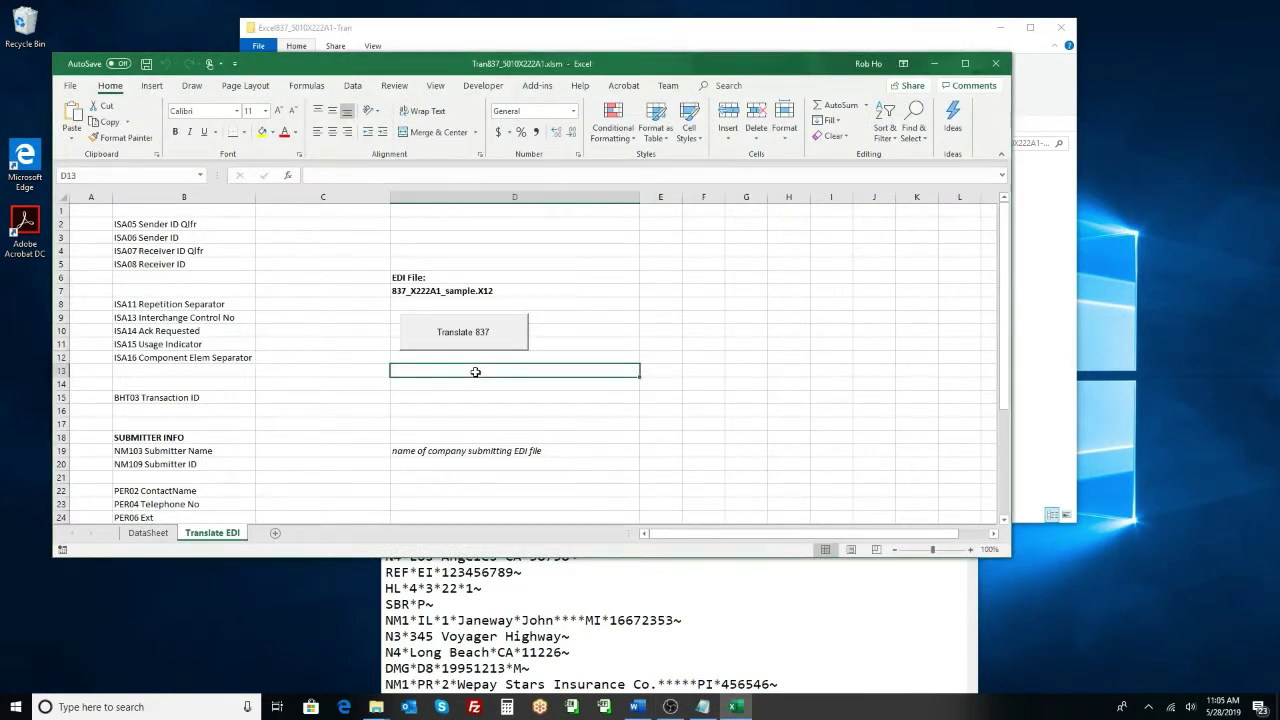
# Show the empty patient and payer cells on DataSheet, then return to Translate EDI.
pyautogui.click(313, 196)
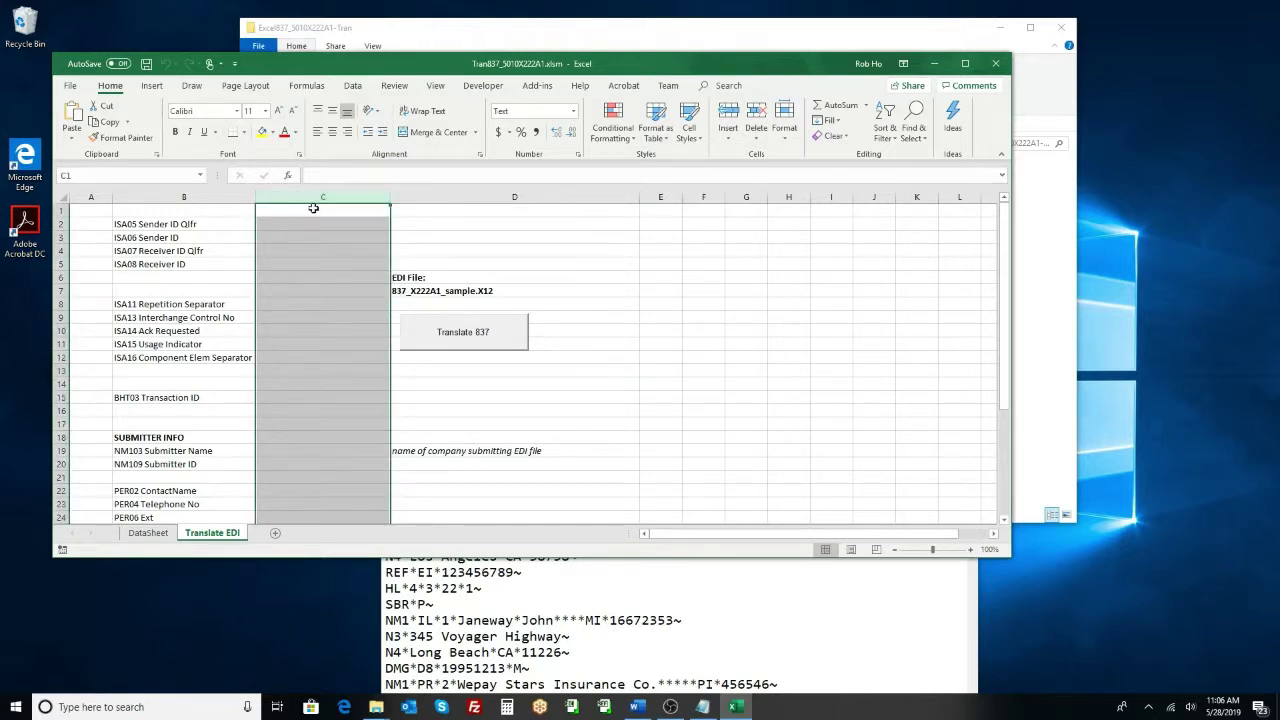
pyautogui.click(148, 533)
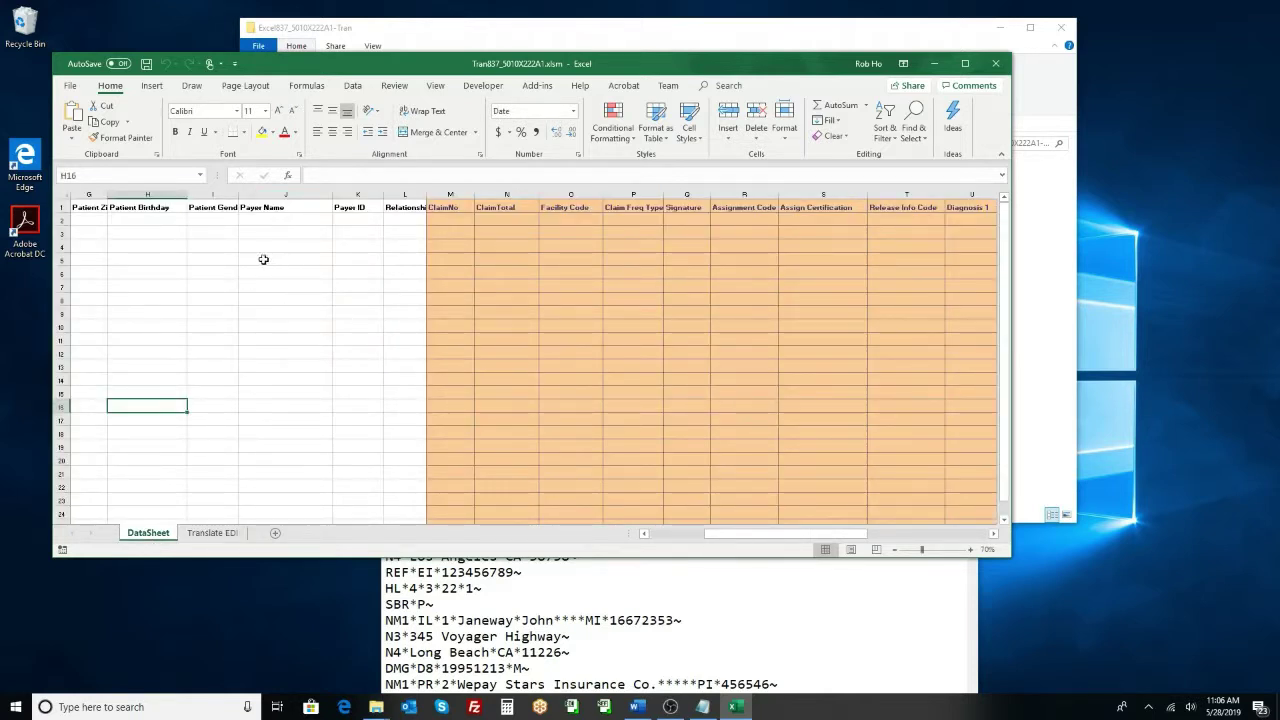
pyautogui.moveTo(90, 220); pyautogui.dragTo(383, 273)
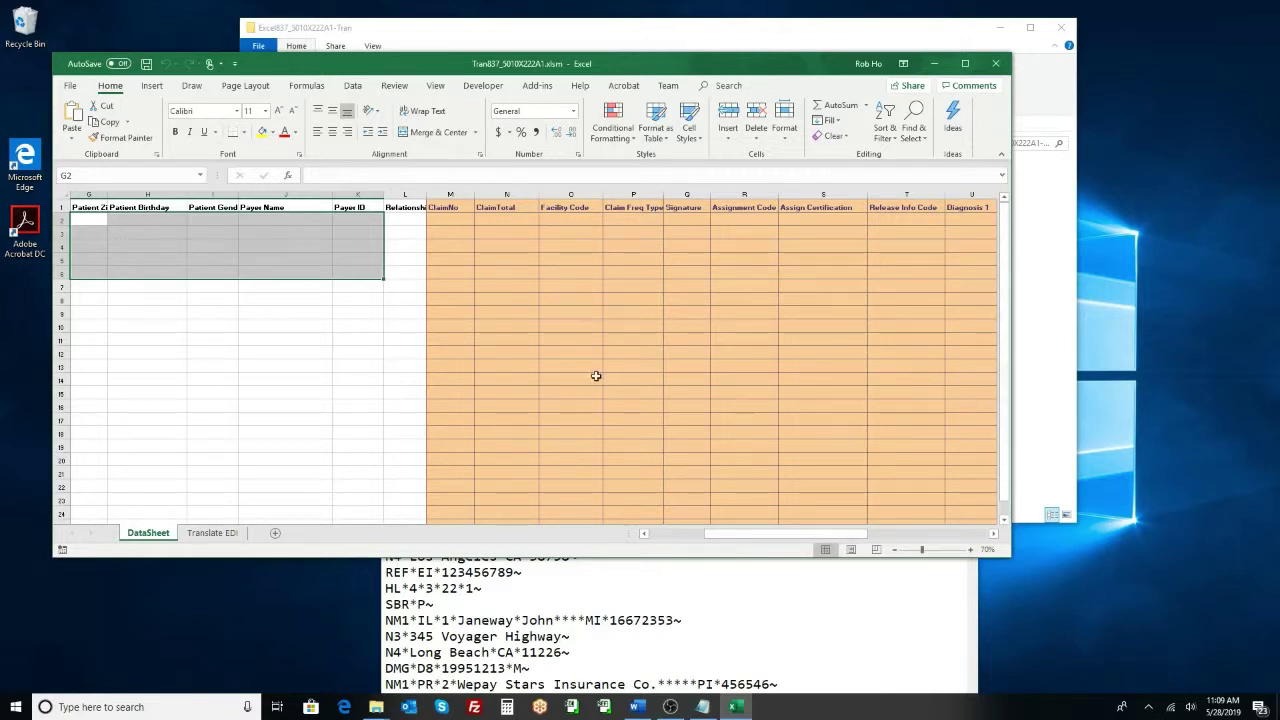
pyautogui.click(215, 533)
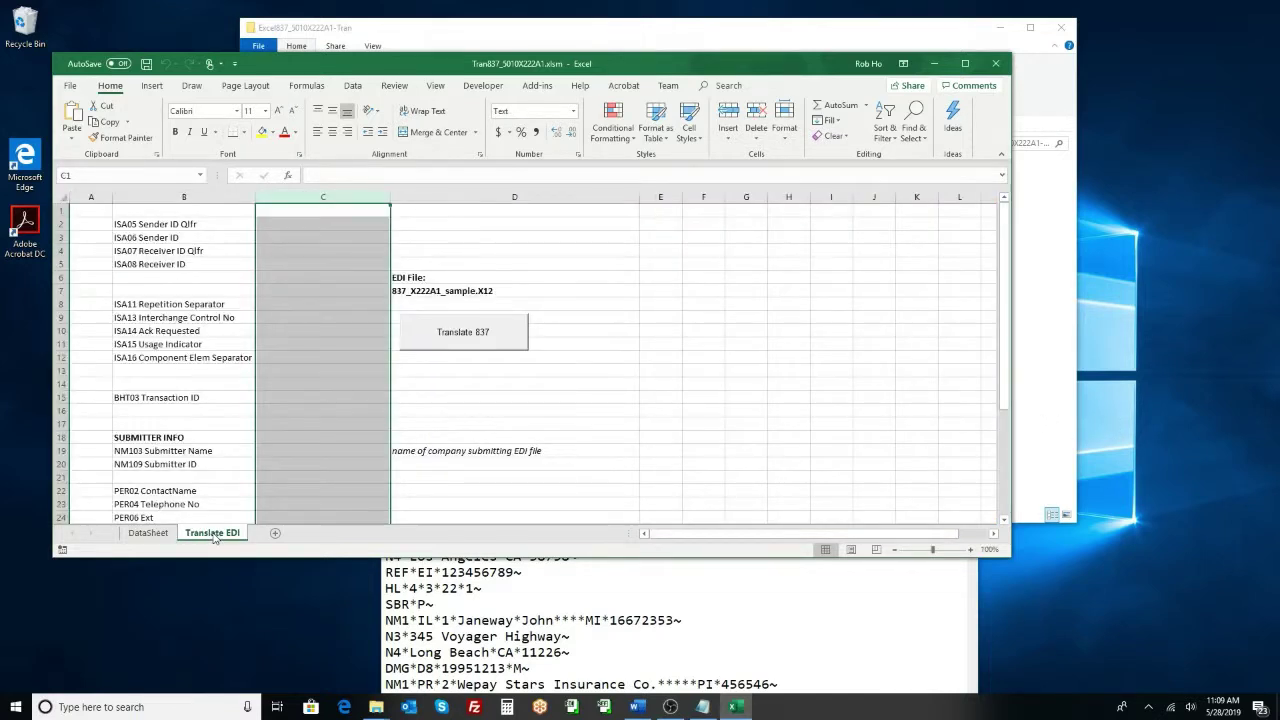
# Run Translate 837, then check SENDER ID, RECEIVER ID and 100000024 in C3, C5 and C9.
pyautogui.click(464, 334)
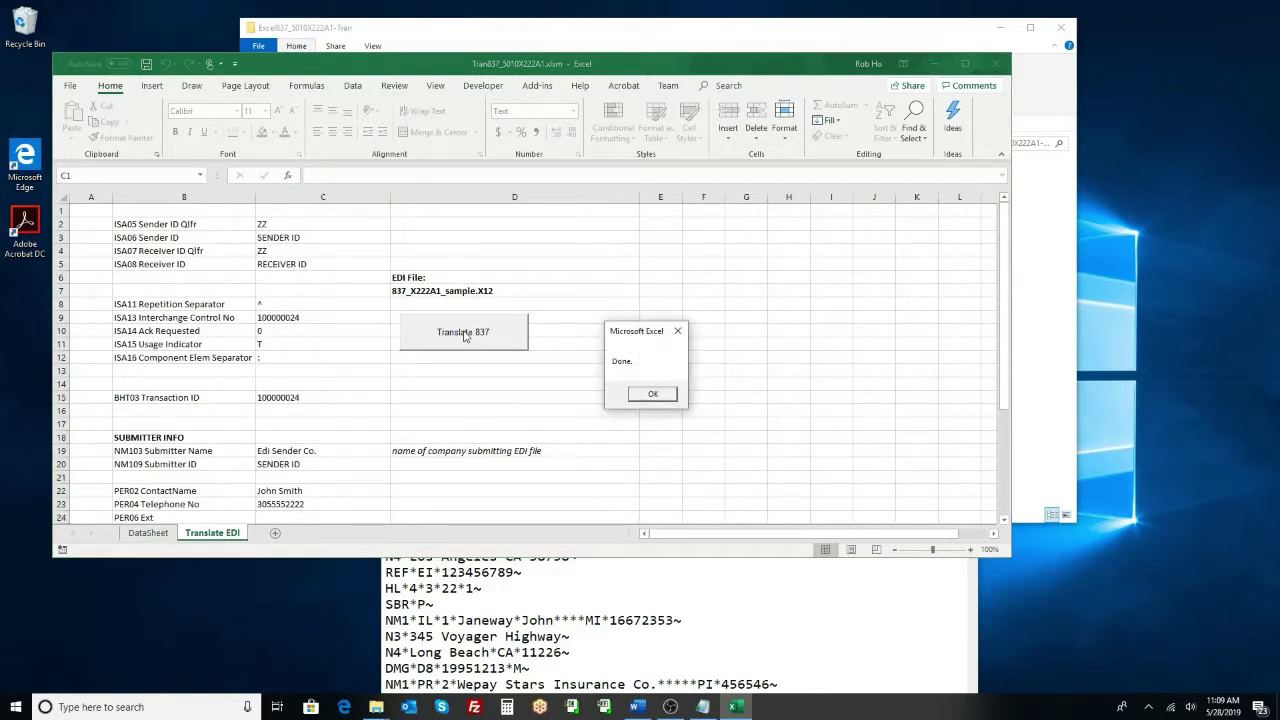
pyautogui.click(651, 393)
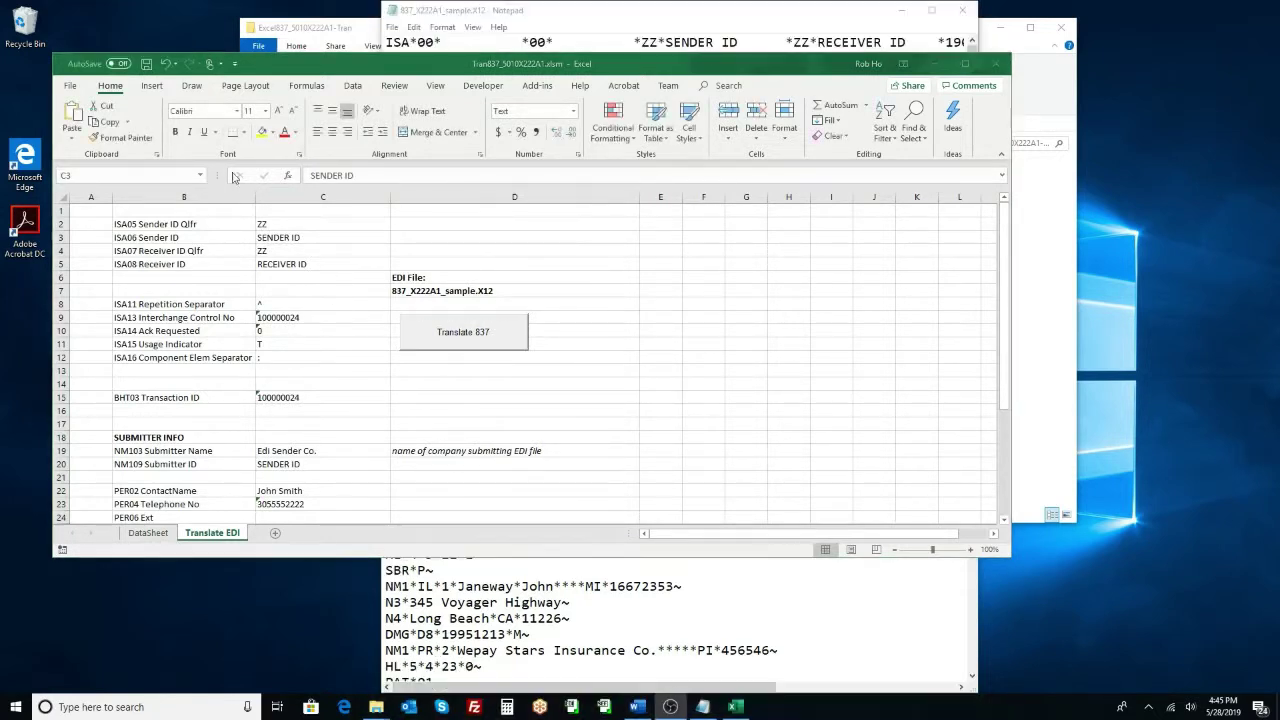
pyautogui.click(316, 235)
pyautogui.doubleClick(318, 236)
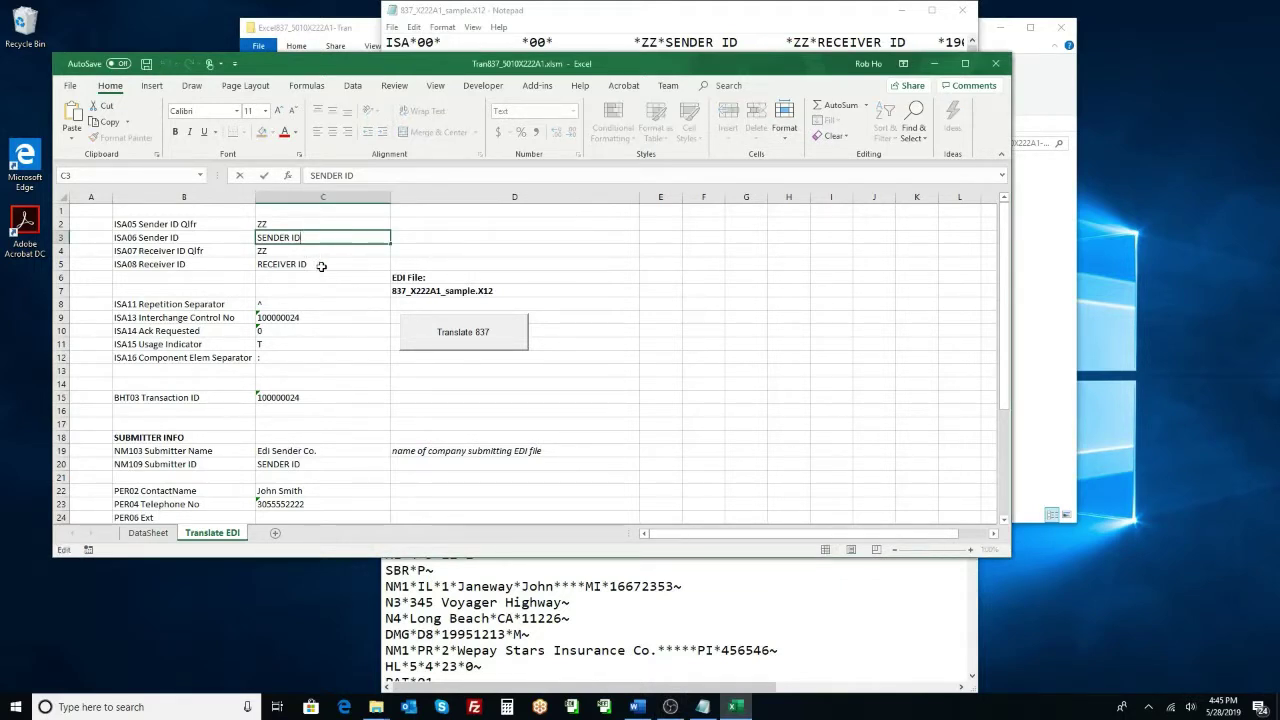
pyautogui.click(321, 265)
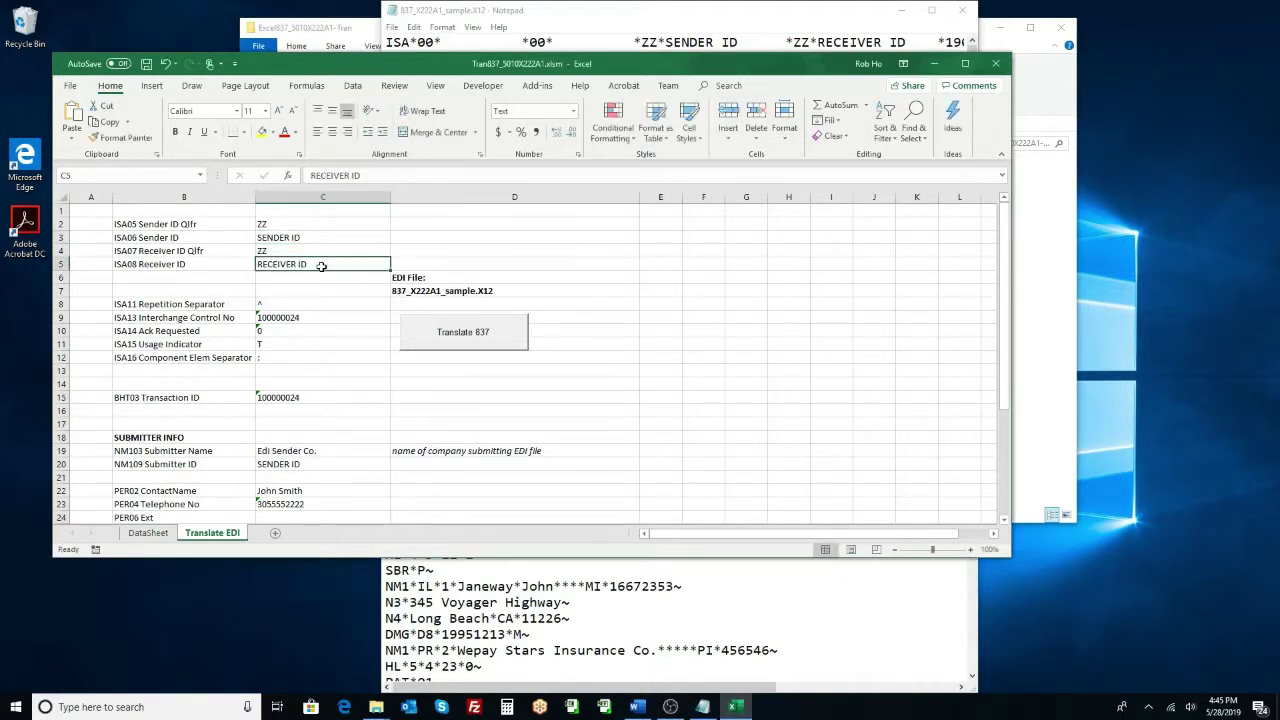
pyautogui.click(322, 318)
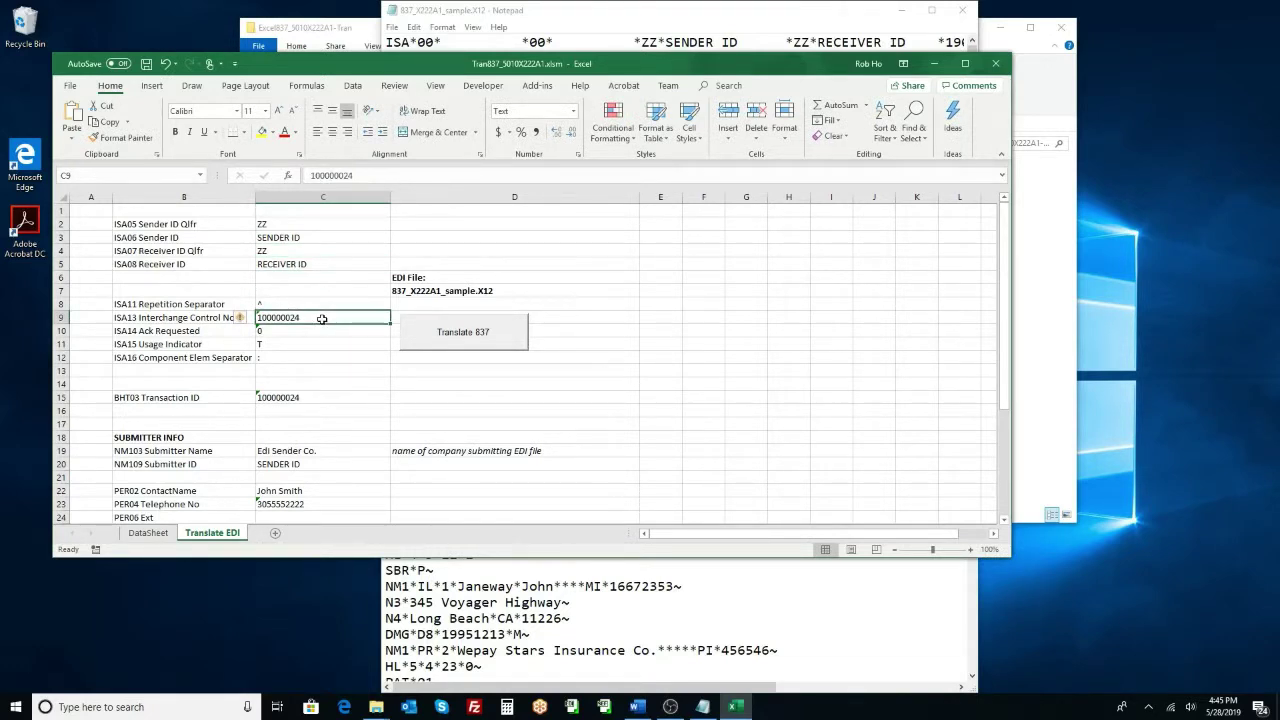
pyautogui.scroll(-4, 322, 318)
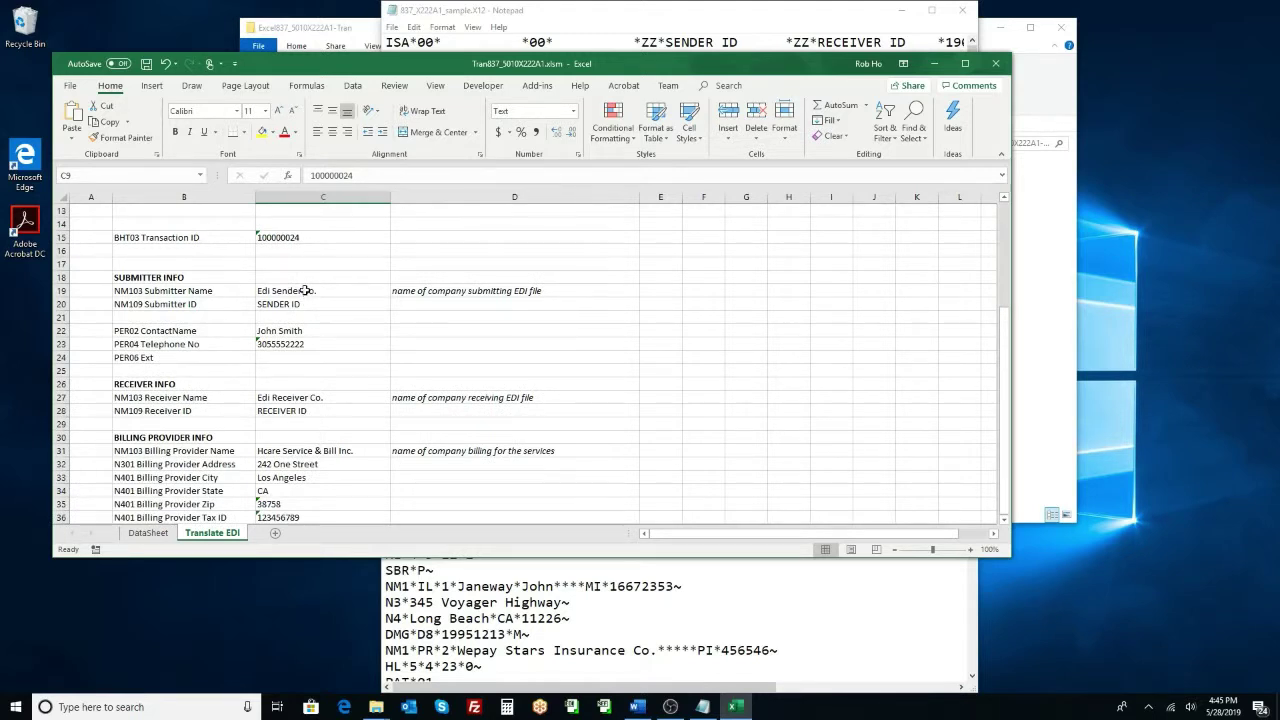
pyautogui.click(165, 279)
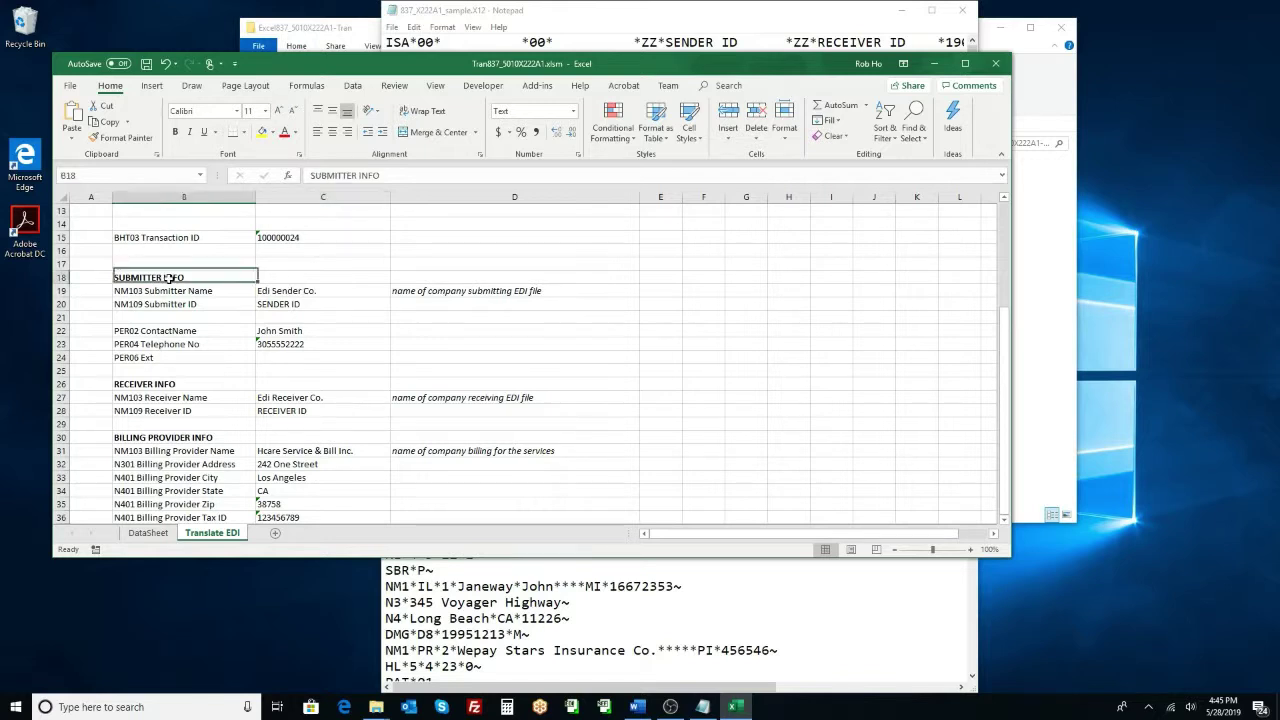
pyautogui.click(172, 384)
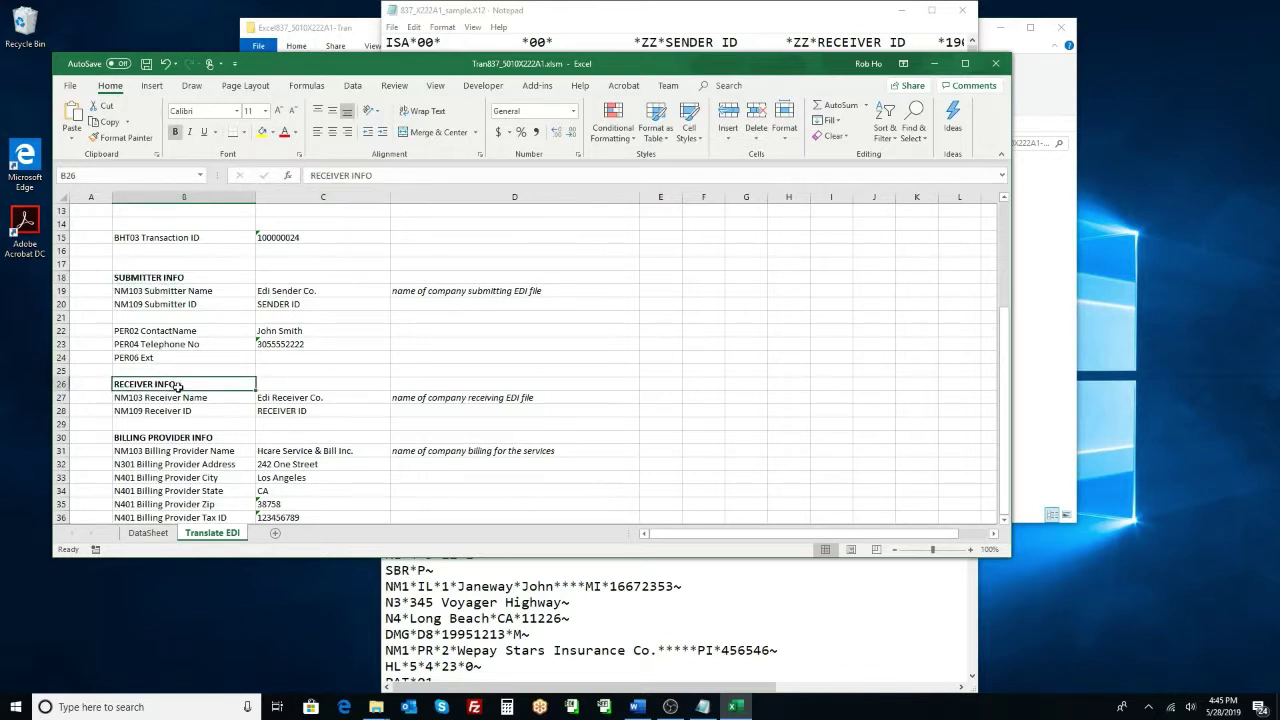
pyautogui.click(213, 438)
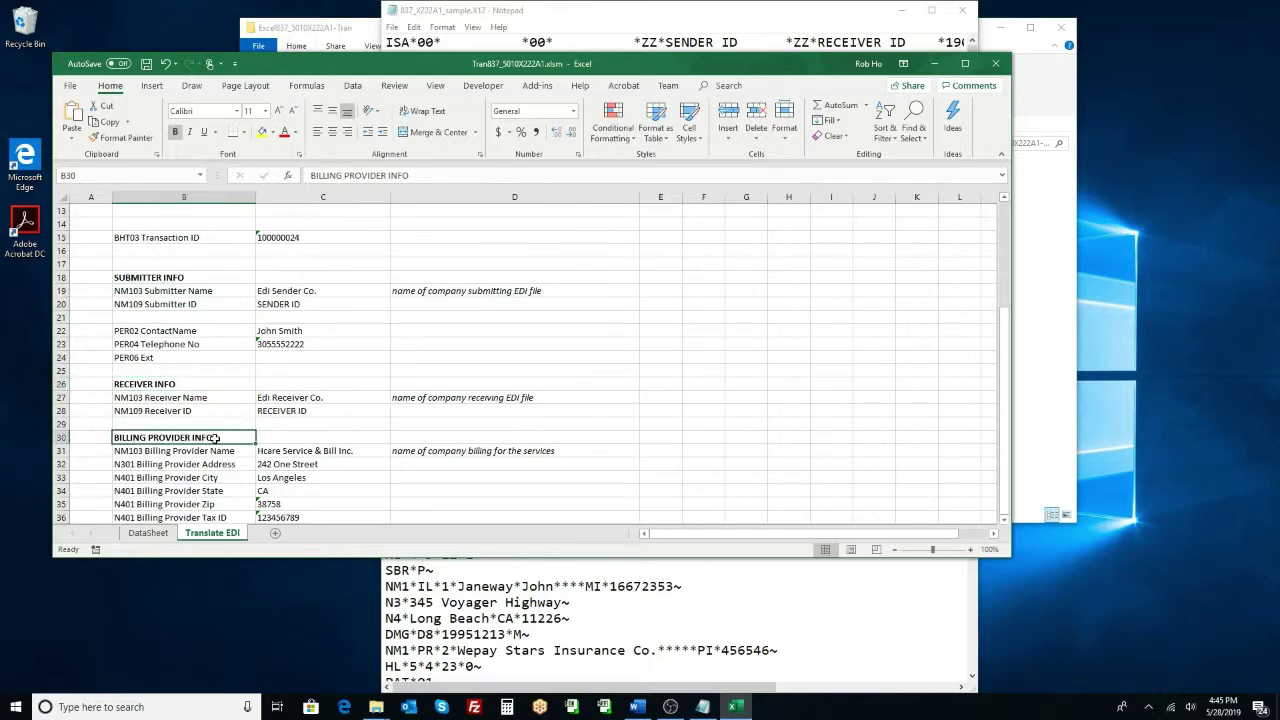
# Highlight the submitter NM1*41, receiver NM1*40 and billing provider lines through REF*EI.
pyautogui.click(662, 620)
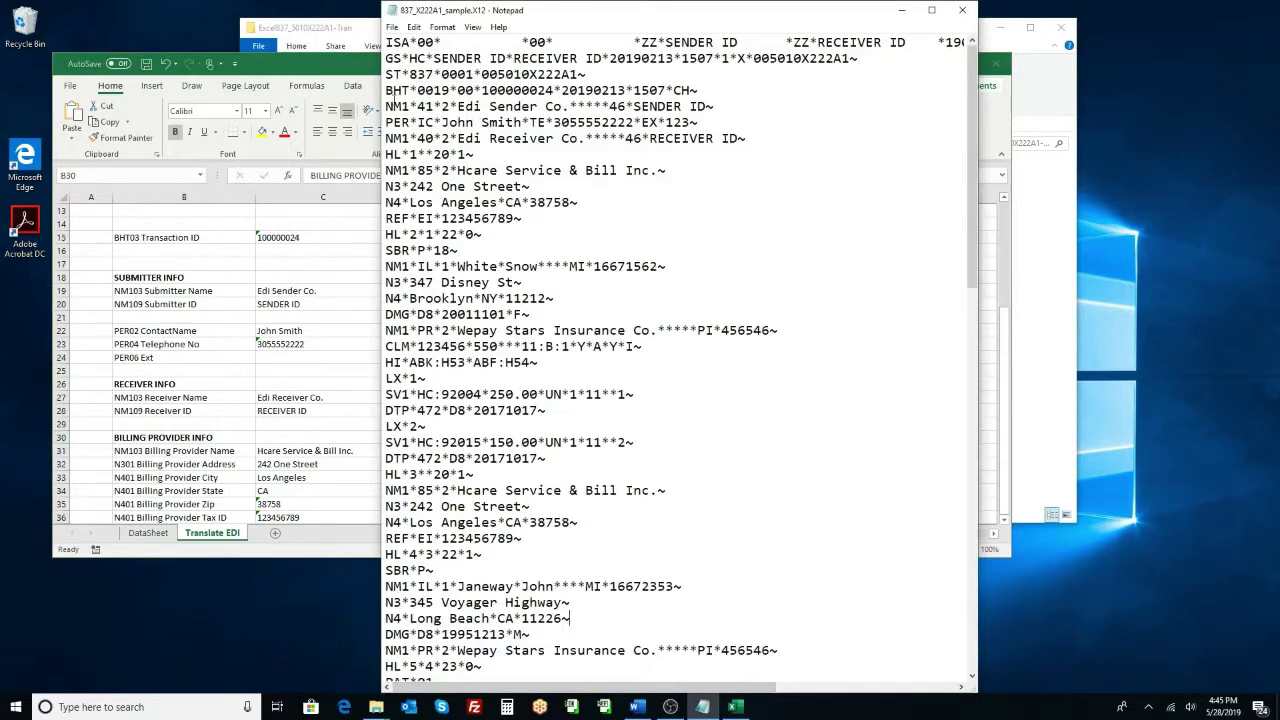
pyautogui.moveTo(385, 106); pyautogui.dragTo(521, 122)
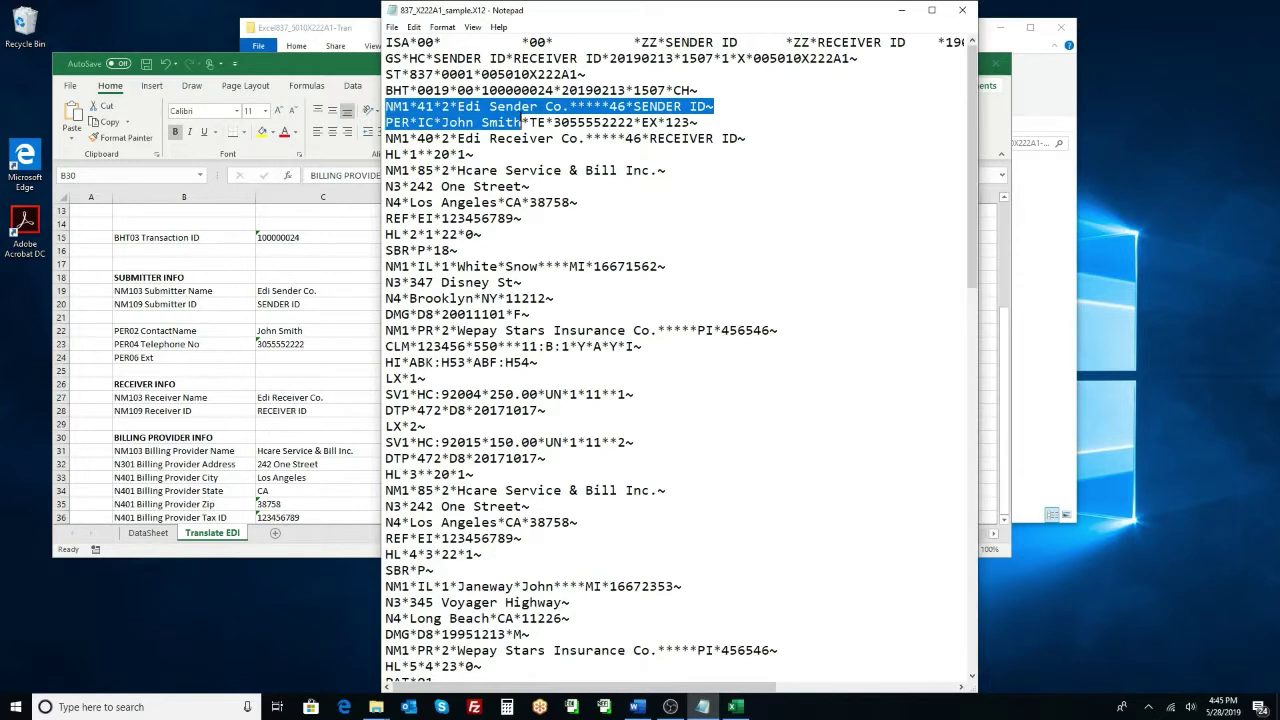
pyautogui.click(386, 138)
pyautogui.moveTo(386, 138); pyautogui.dragTo(478, 154)
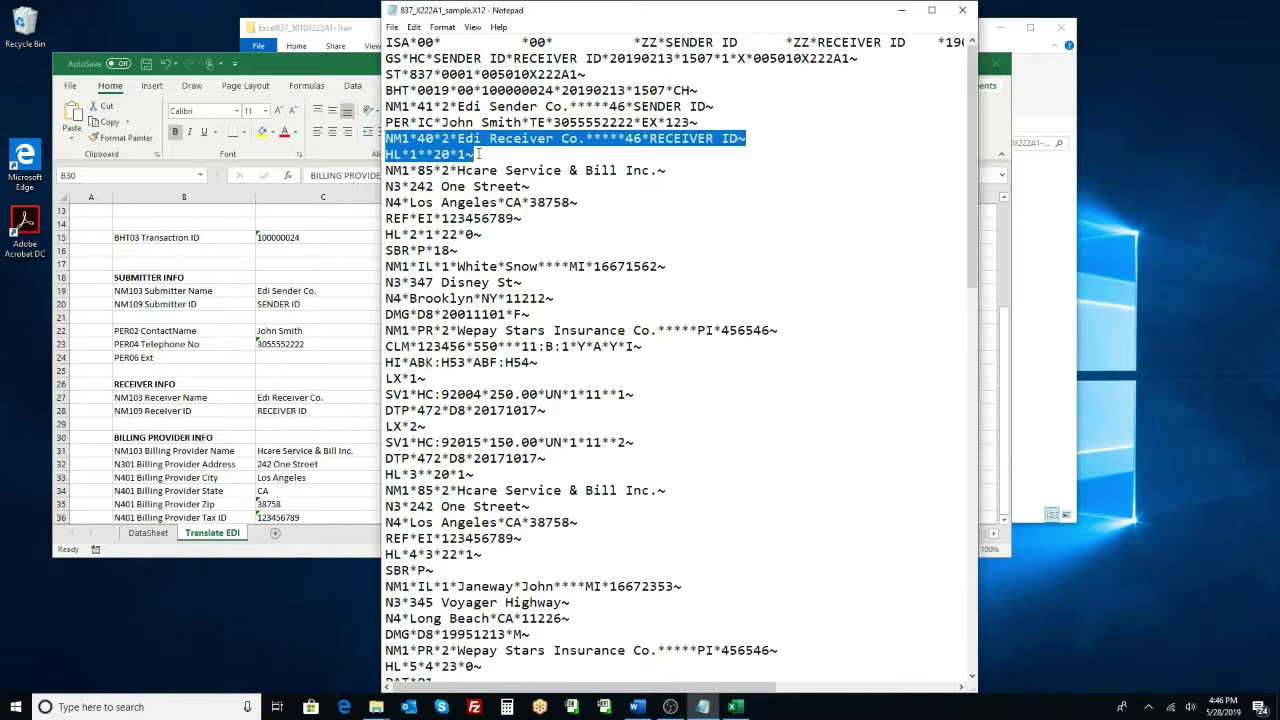
pyautogui.moveTo(386, 170); pyautogui.dragTo(592, 215)
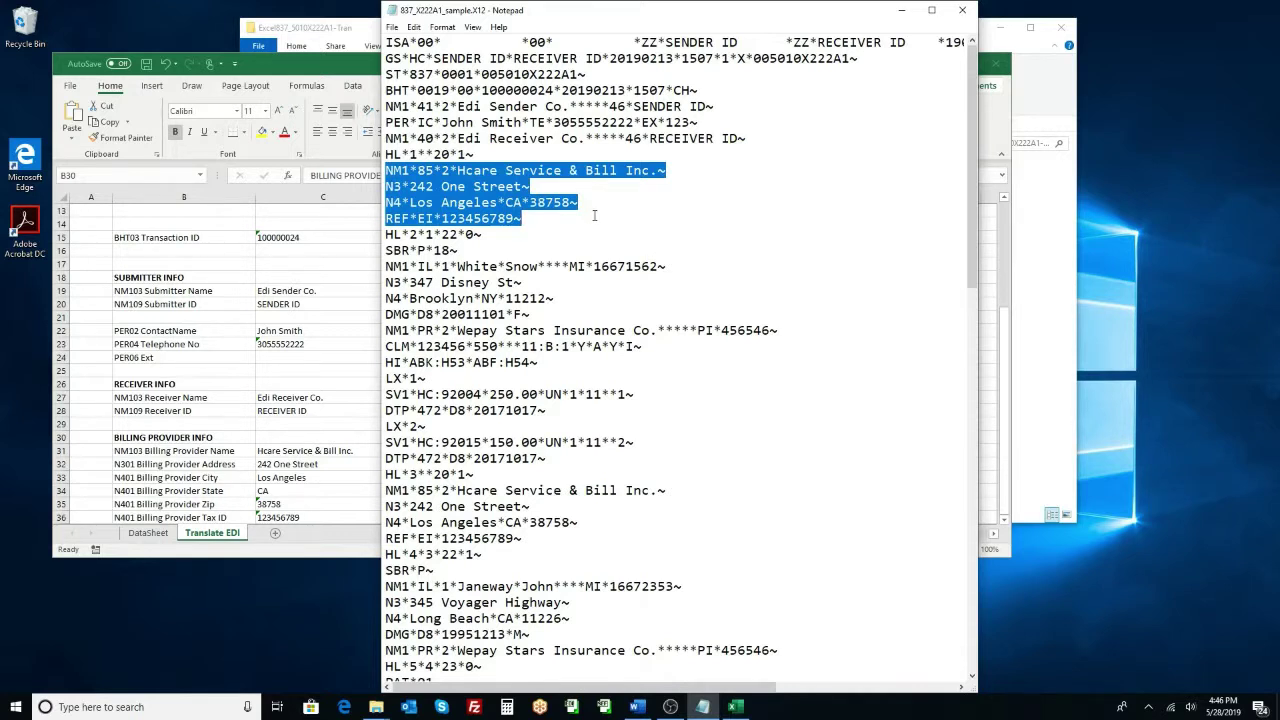
pyautogui.click(629, 220)
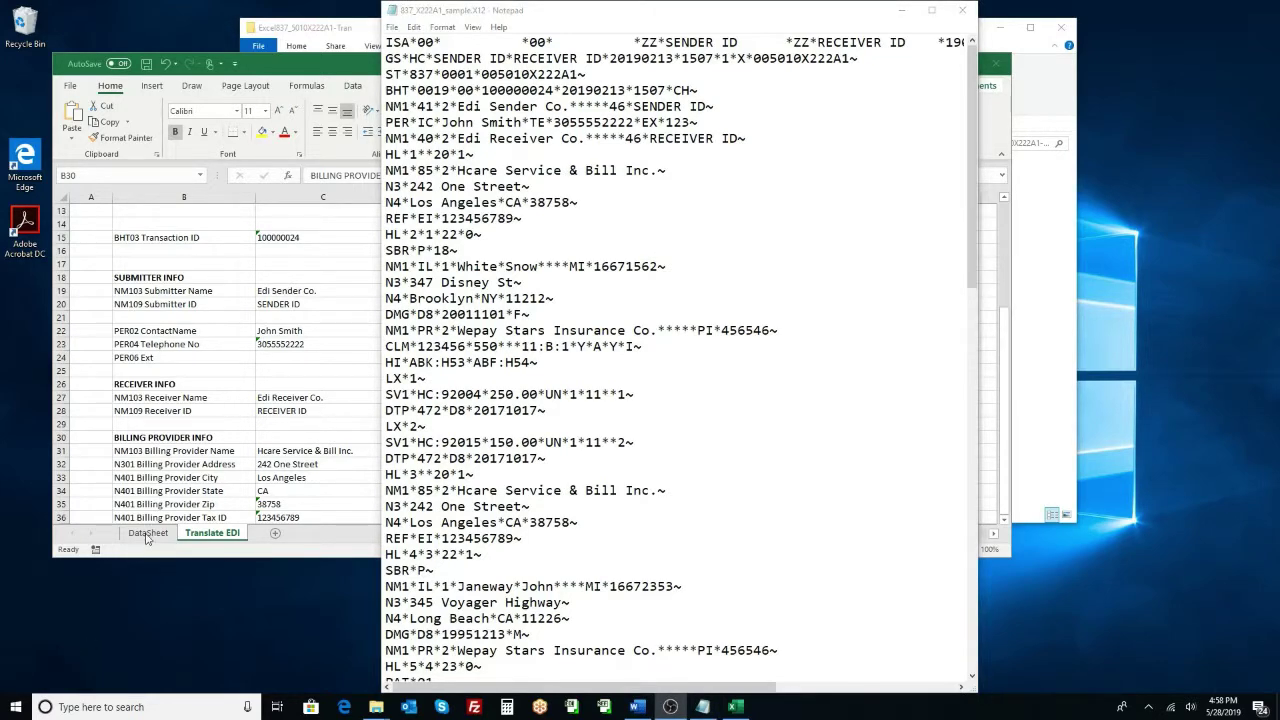
# On DataSheet, point out patient names like Kathrine Janeway and relationship values self and spouse.
pyautogui.click(147, 533)
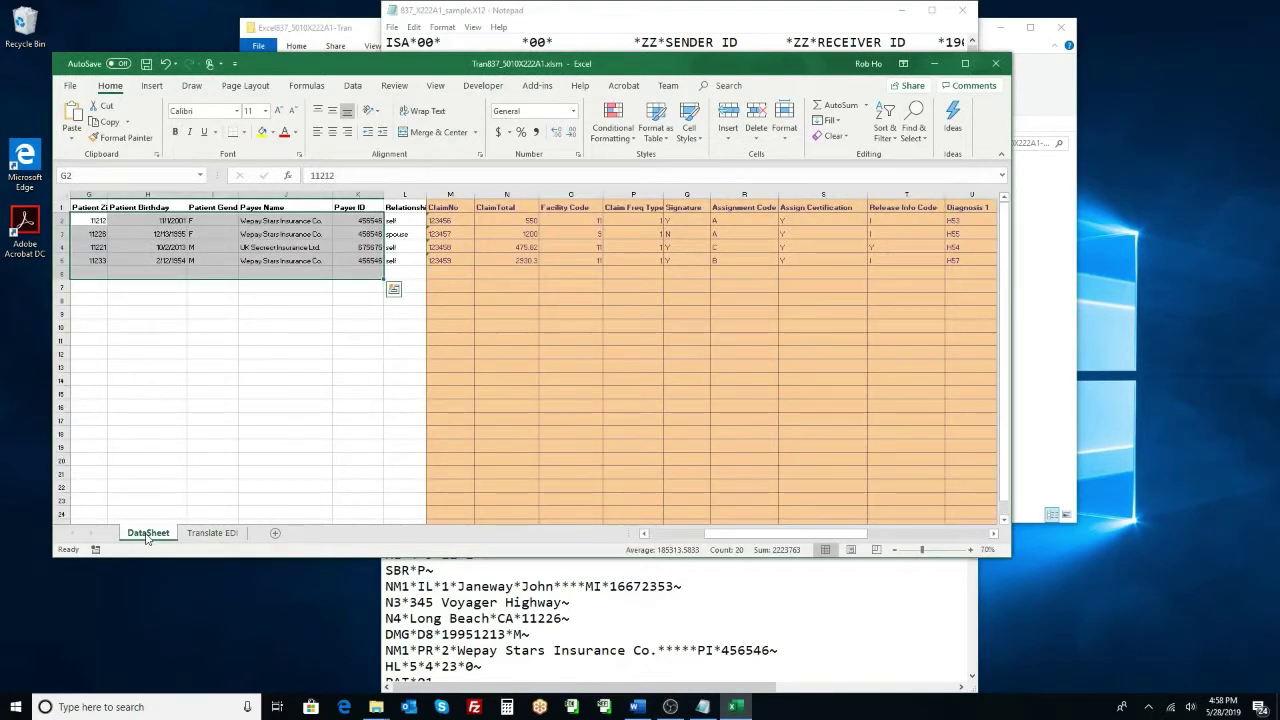
pyautogui.moveTo(757, 533); pyautogui.dragTo(667, 553)
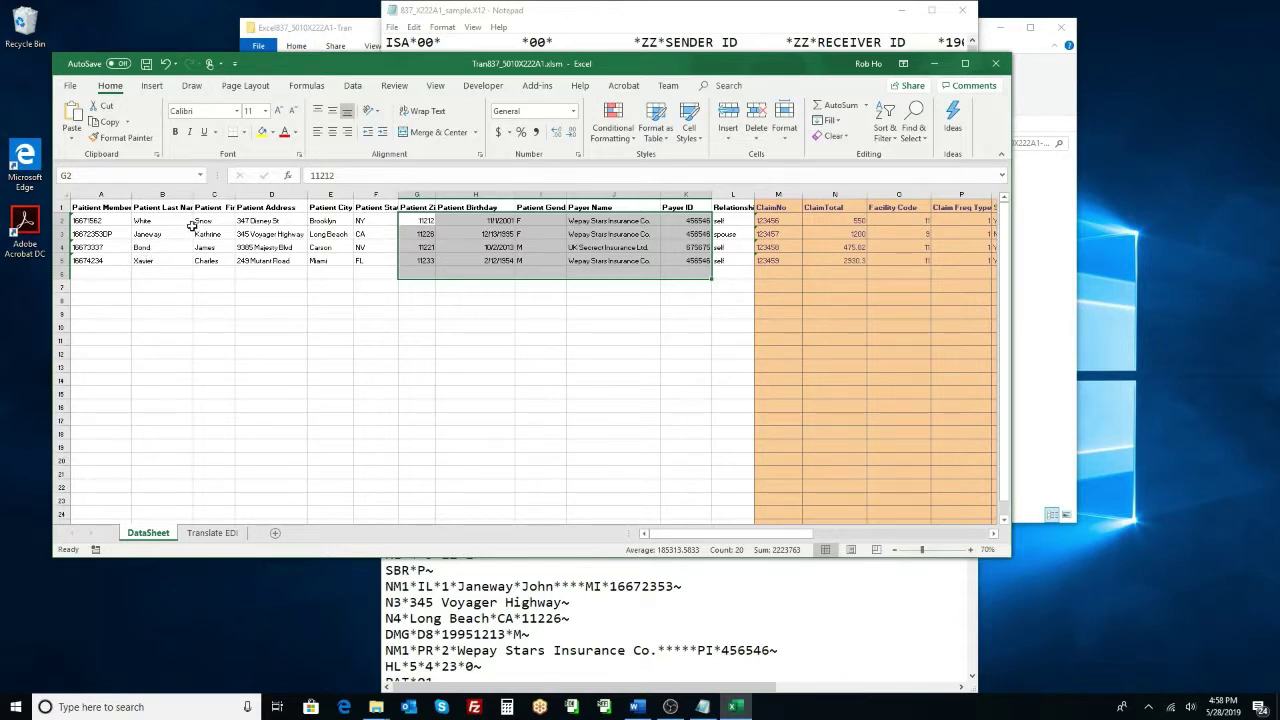
pyautogui.moveTo(148, 220); pyautogui.dragTo(218, 274)
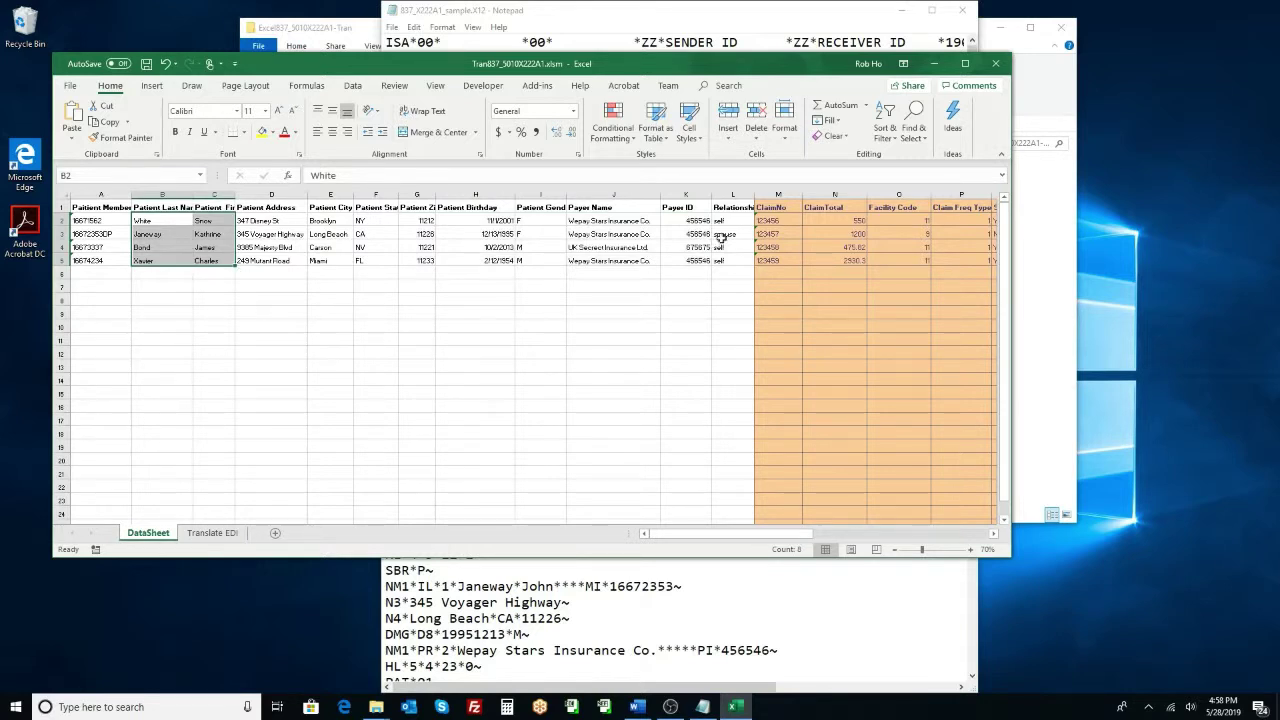
pyautogui.click(732, 221)
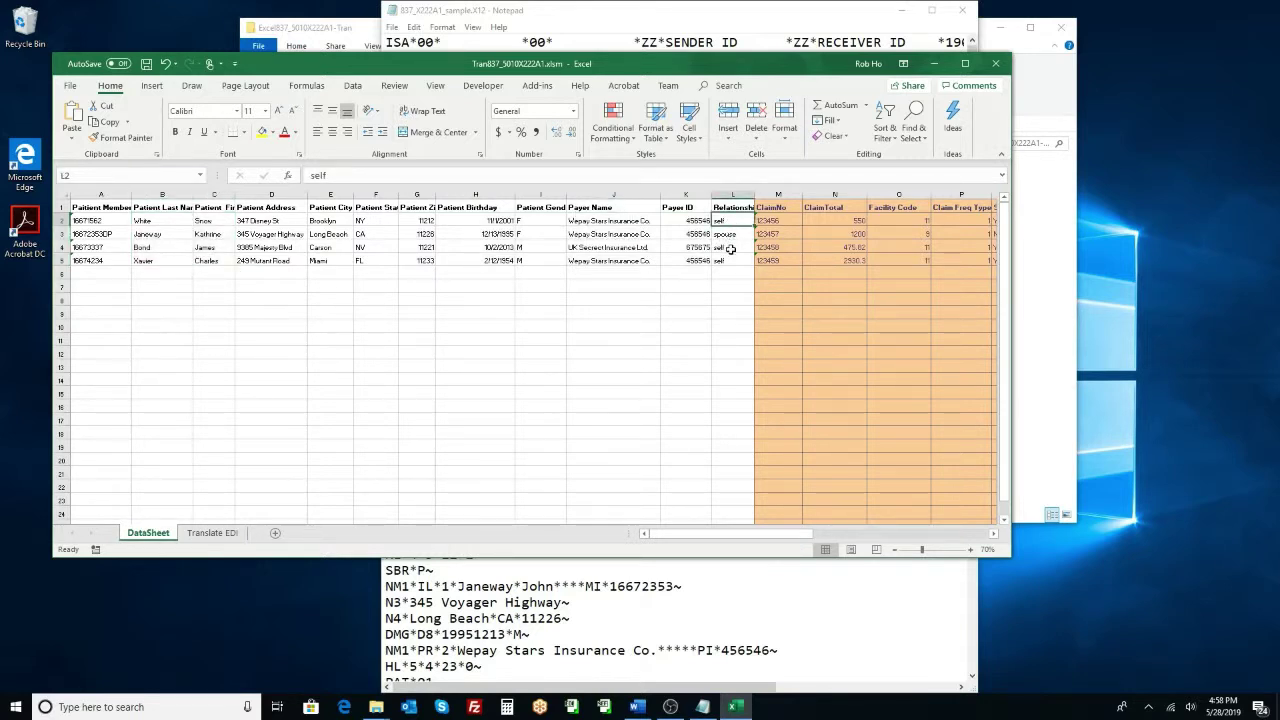
pyautogui.click(729, 250)
pyautogui.click(731, 260)
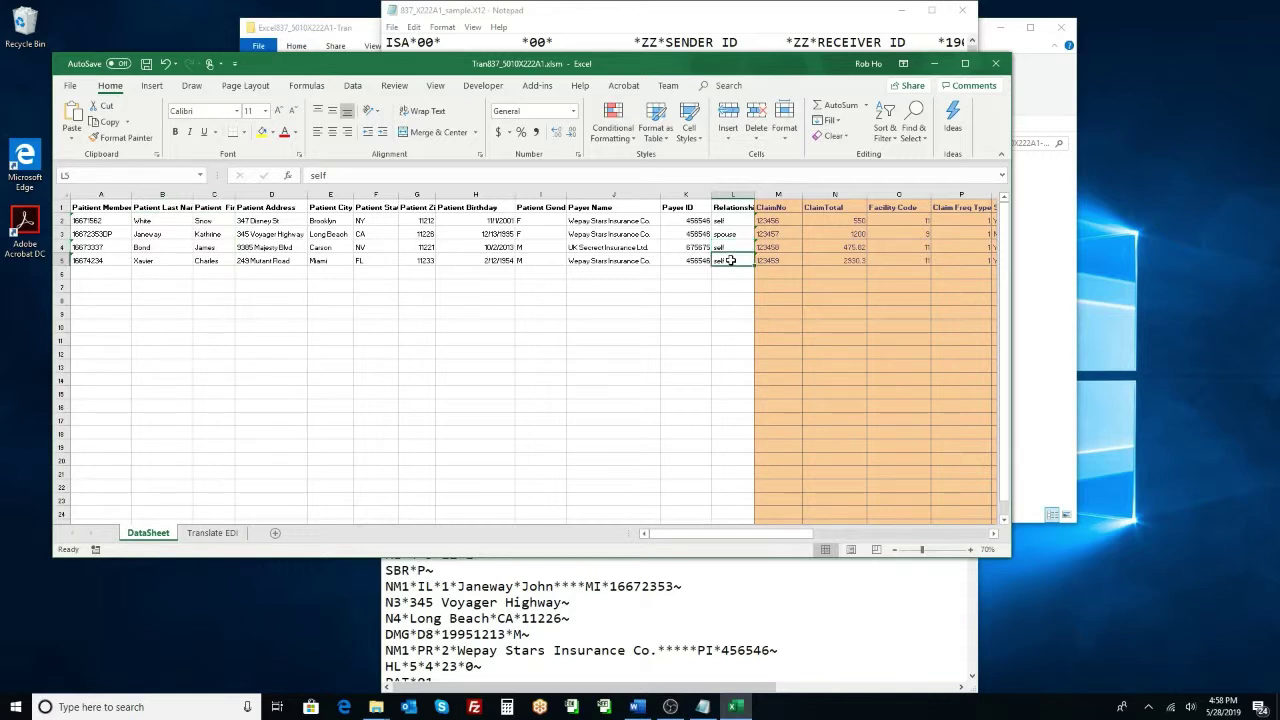
pyautogui.click(219, 233)
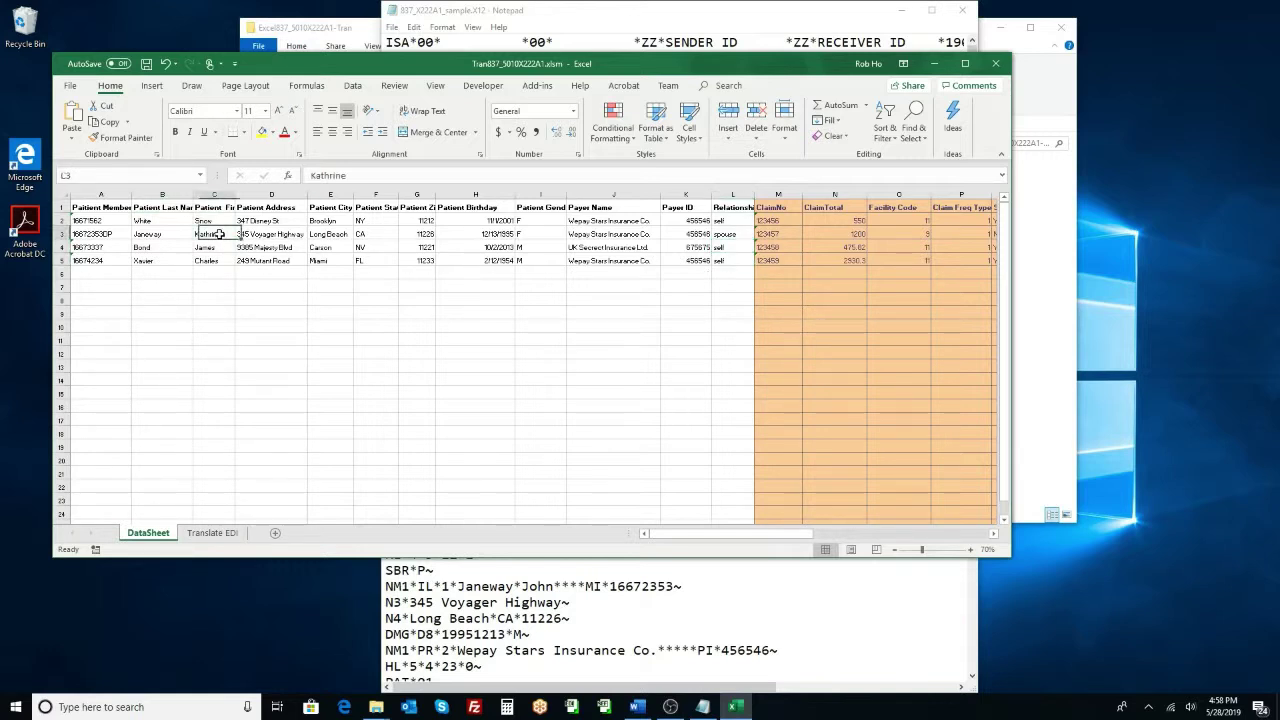
pyautogui.click(164, 235)
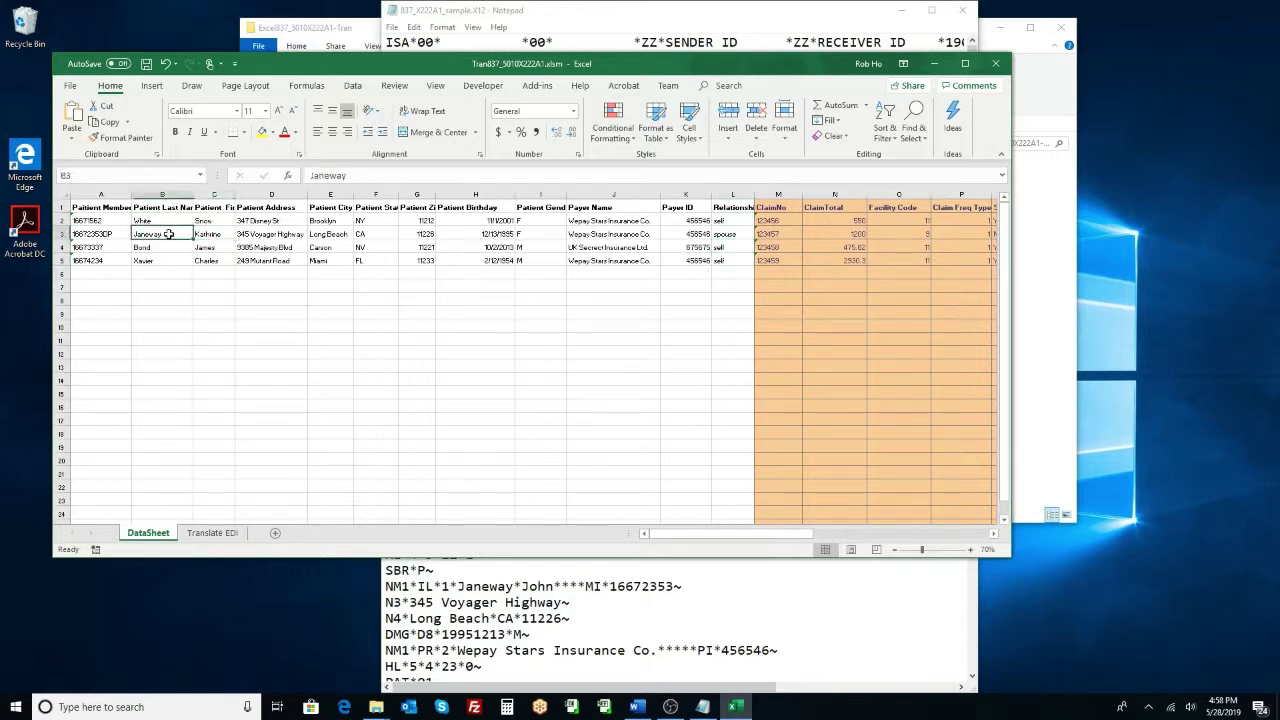
pyautogui.click(724, 235)
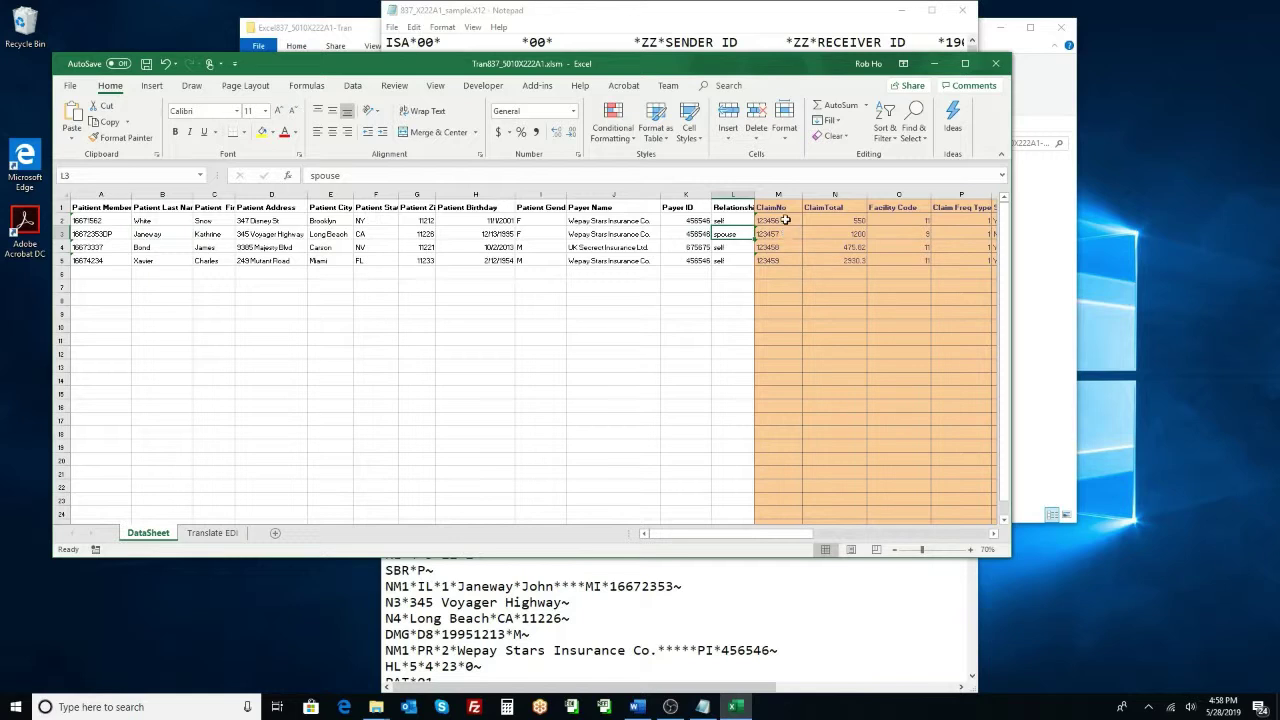
# Highlight the four claim numbers and the Procedure Code 1, 2 and 3 columns.
pyautogui.moveTo(786, 219); pyautogui.dragTo(786, 260)
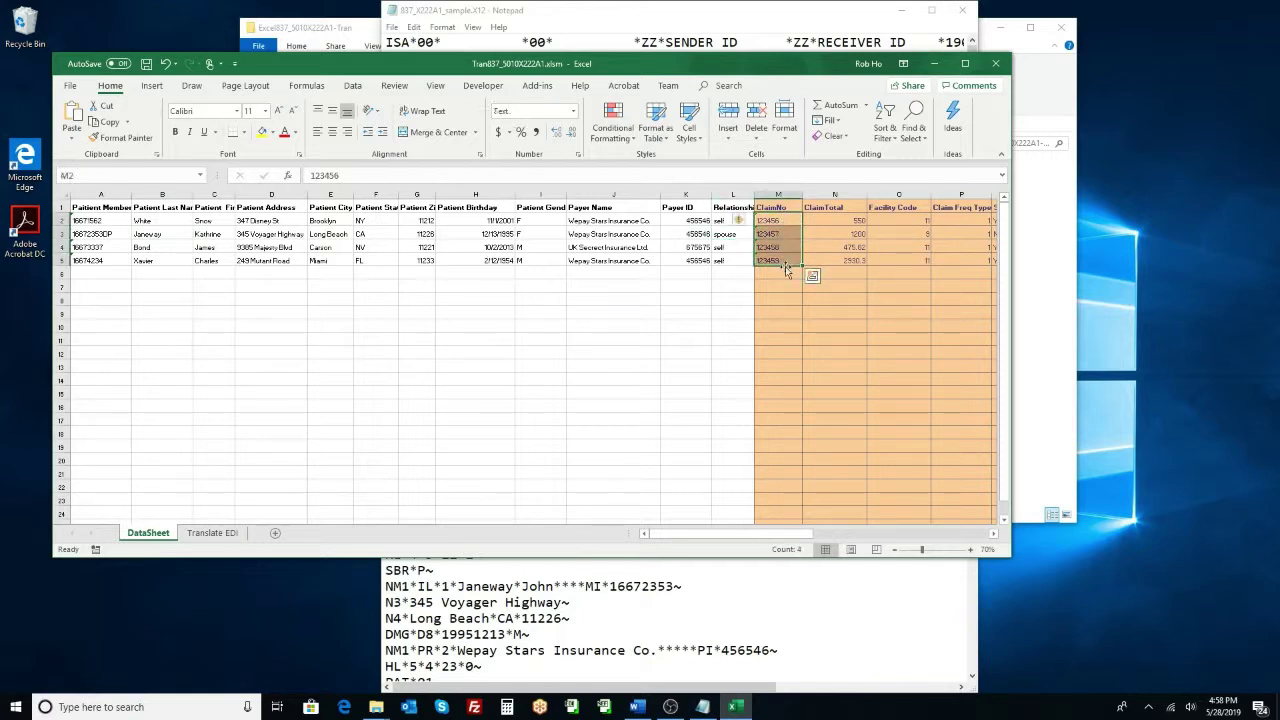
pyautogui.moveTo(788, 536); pyautogui.dragTo(917, 547)
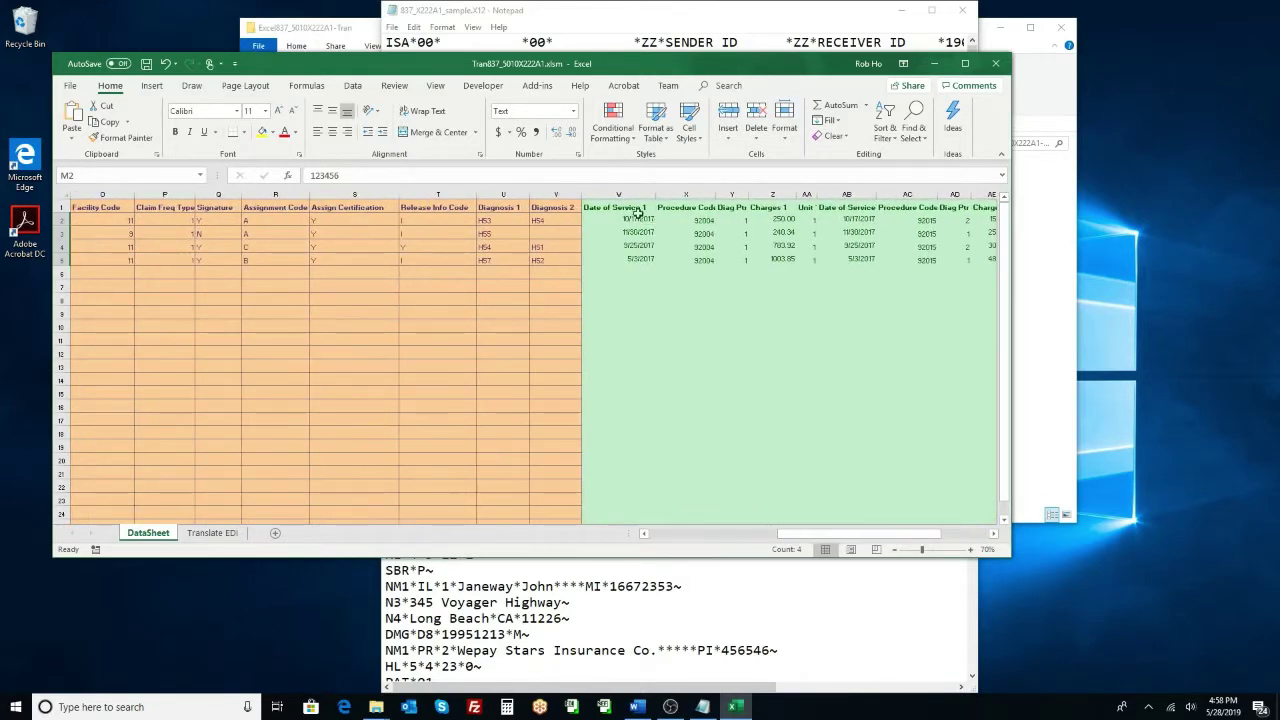
pyautogui.click(697, 208)
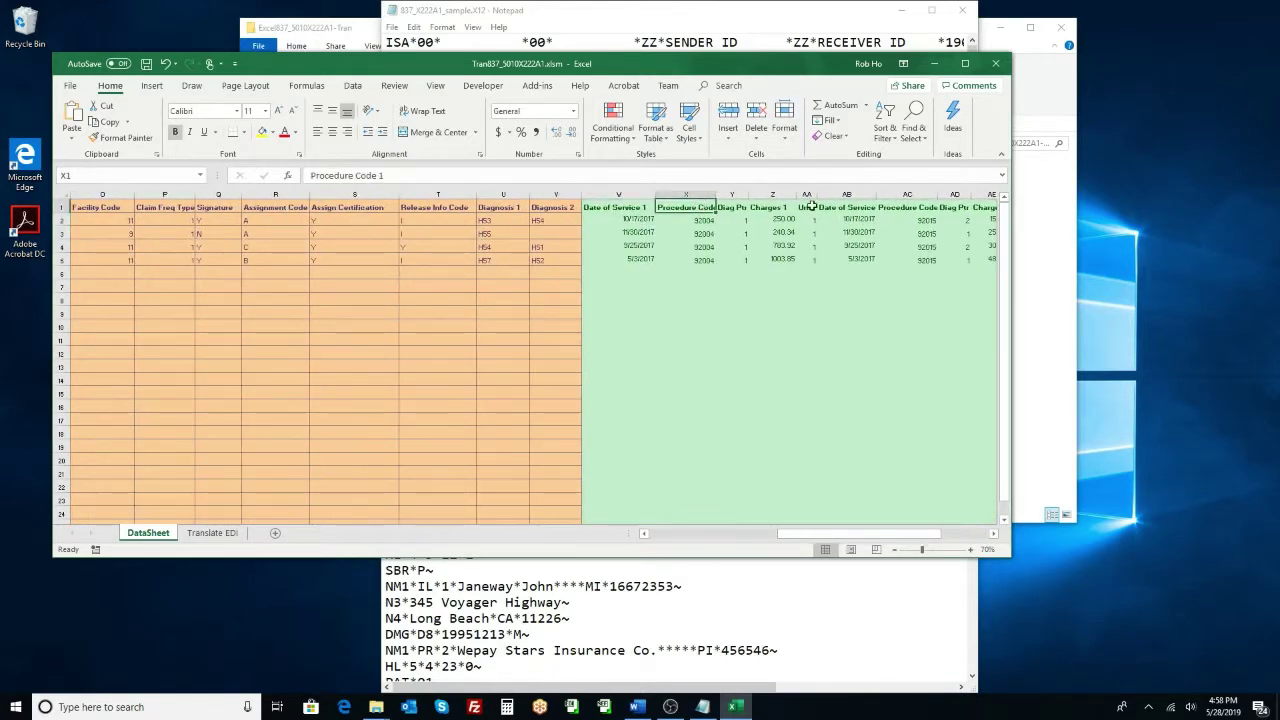
pyautogui.click(903, 208)
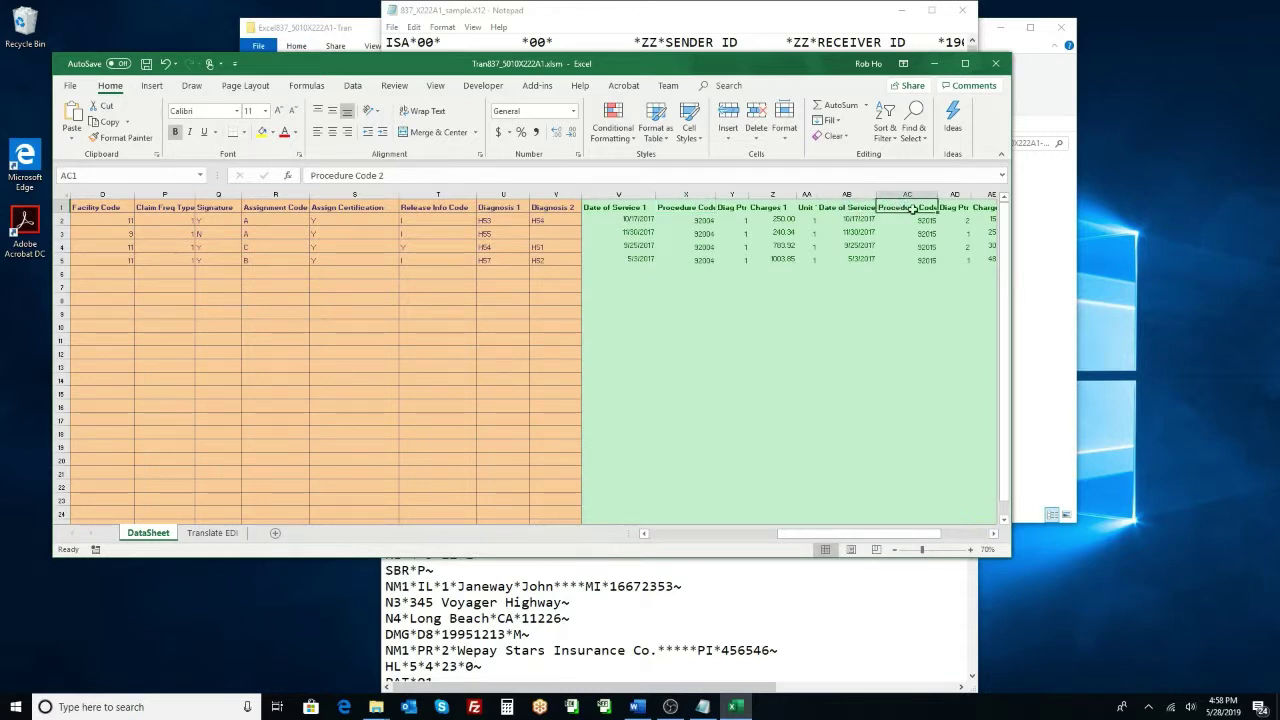
pyautogui.moveTo(903, 535); pyautogui.dragTo(945, 537)
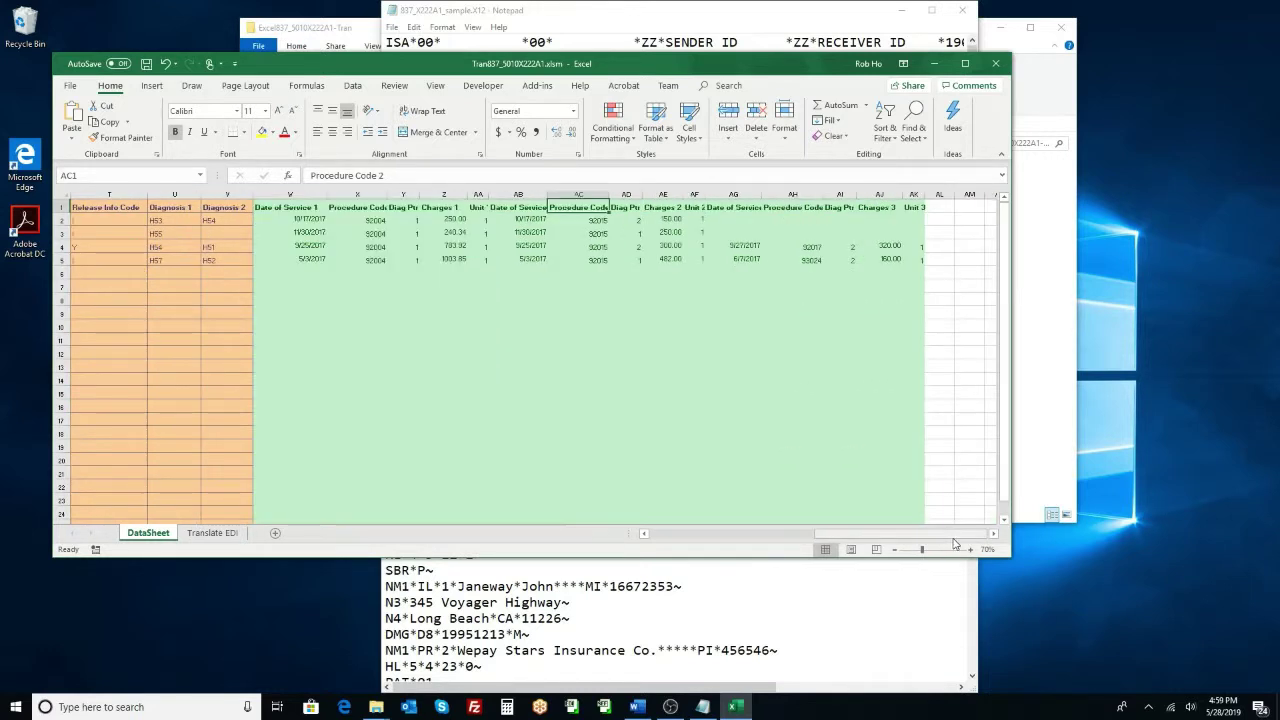
pyautogui.click(792, 195)
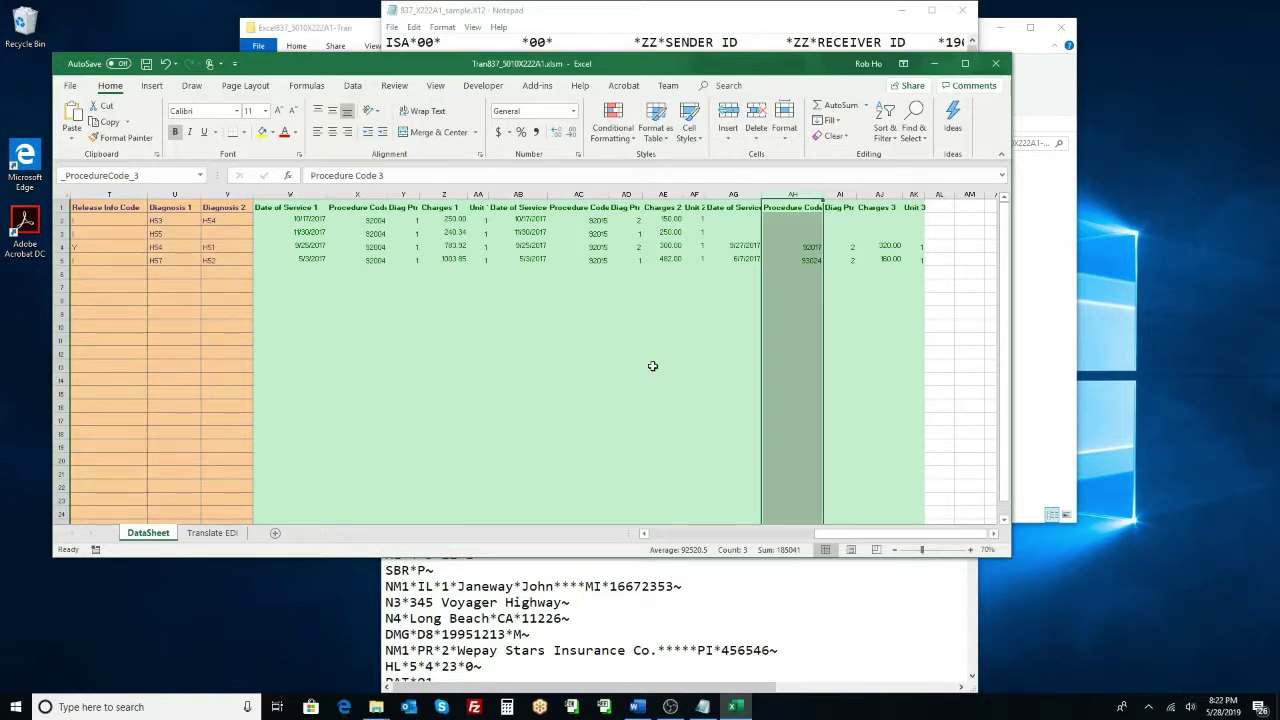
# In the Visual Basic editor, highlight cmdTranslate837_Click's variable declarations and name, then view the EDIdEv site.
pyautogui.click(482, 87)
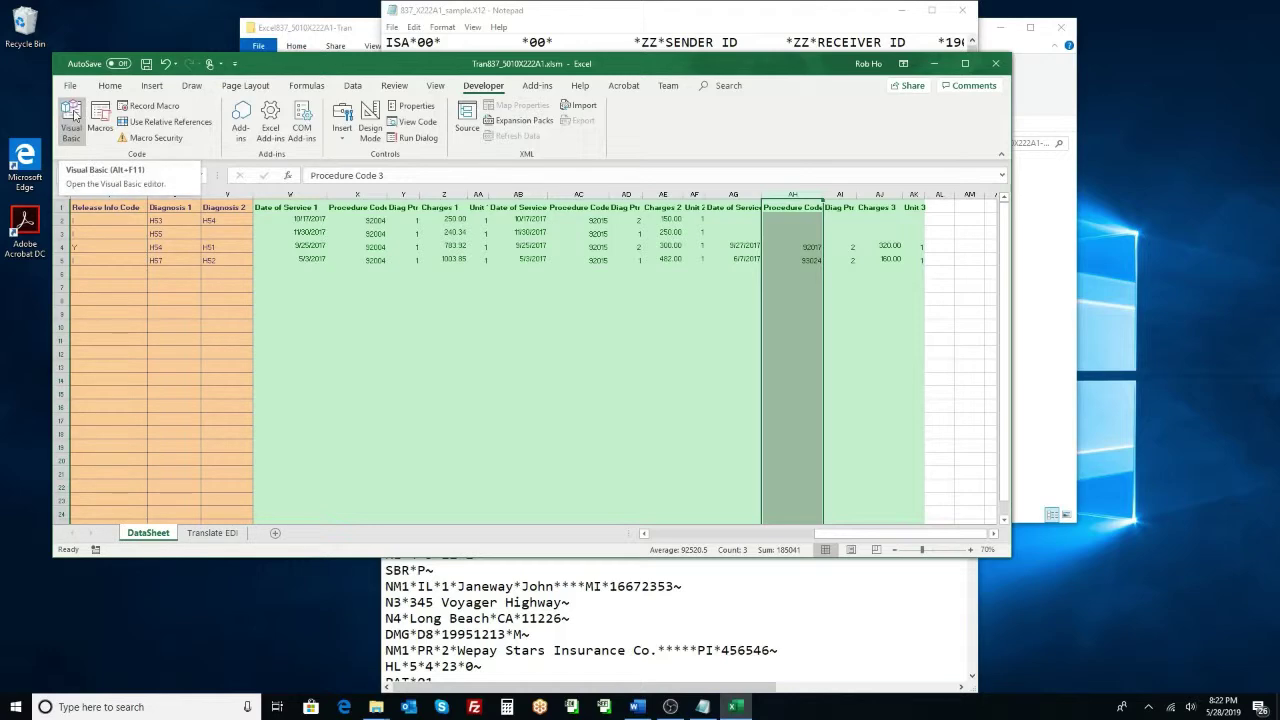
pyautogui.click(72, 115)
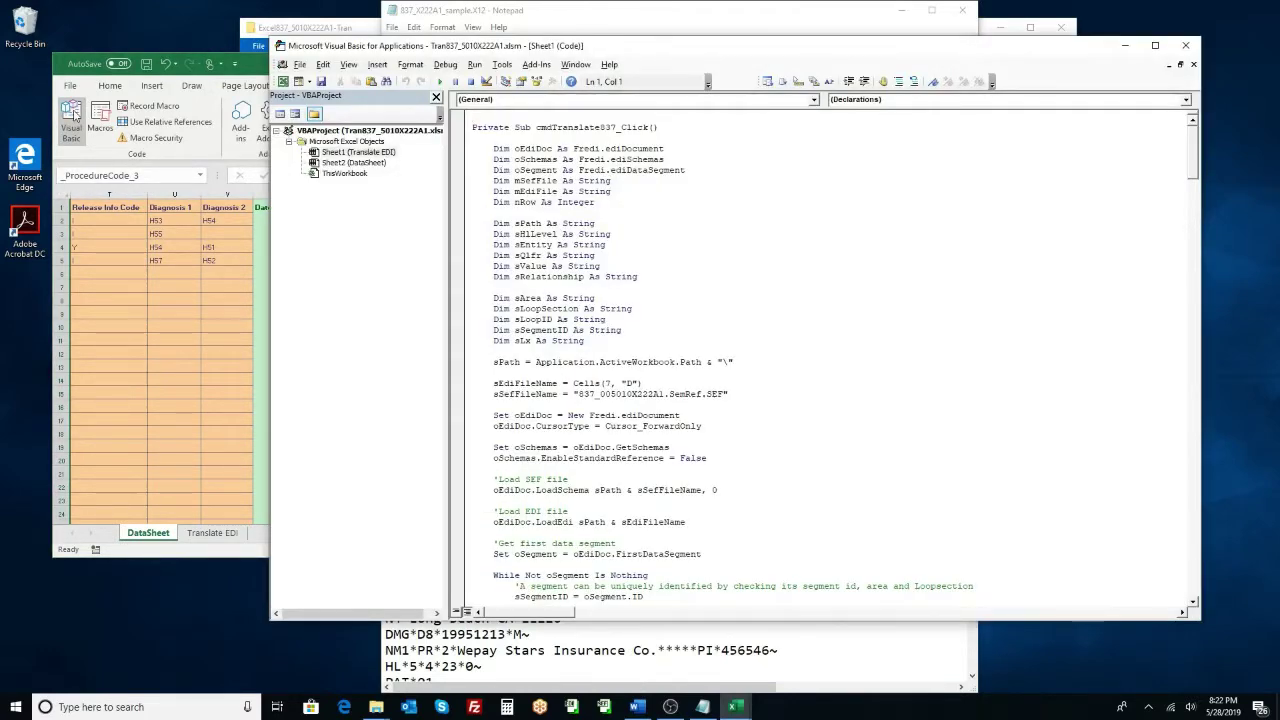
pyautogui.moveTo(518, 150); pyautogui.dragTo(543, 298)
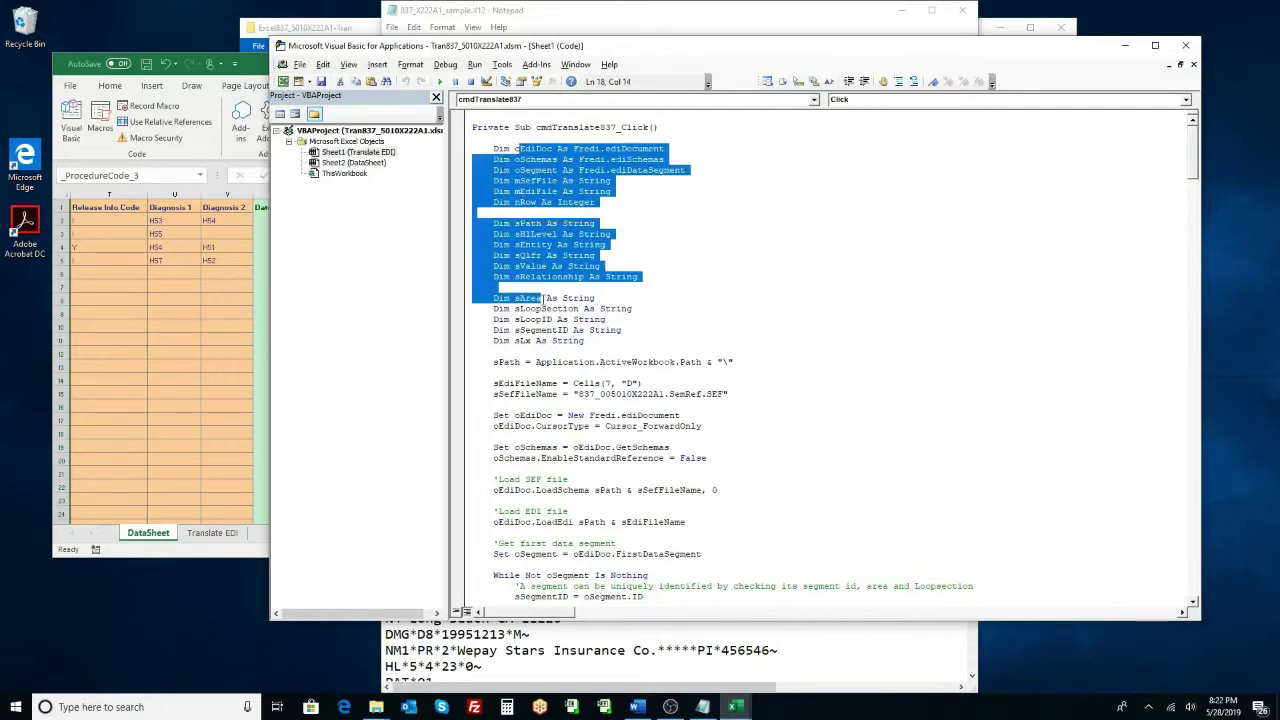
pyautogui.click(648, 362)
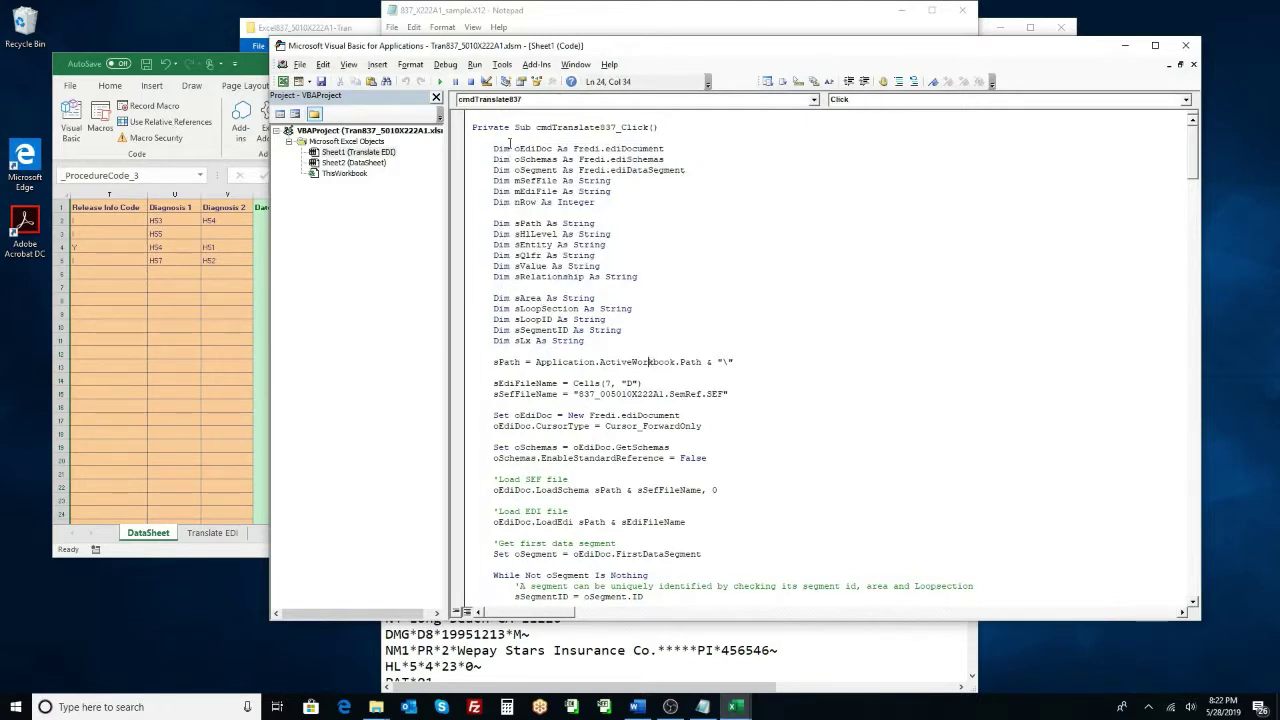
pyautogui.doubleClick(563, 128)
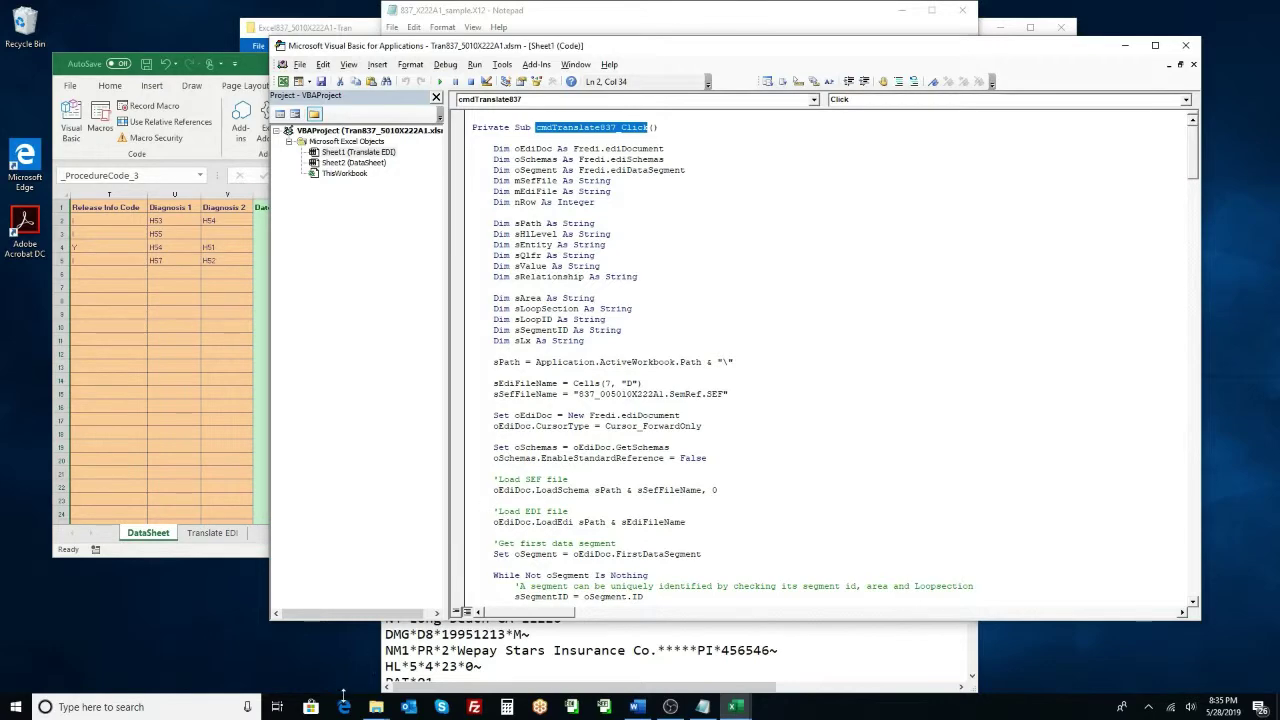
pyautogui.click(344, 707)
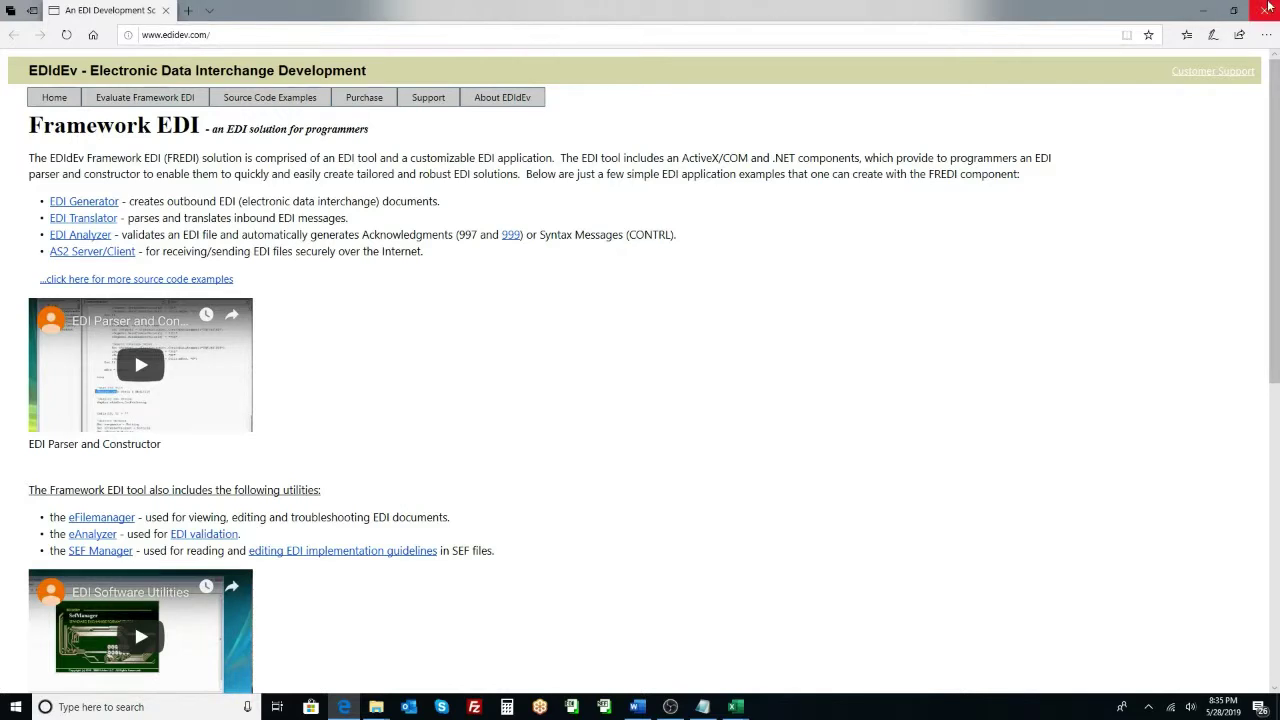
pyautogui.click(1268, 8)
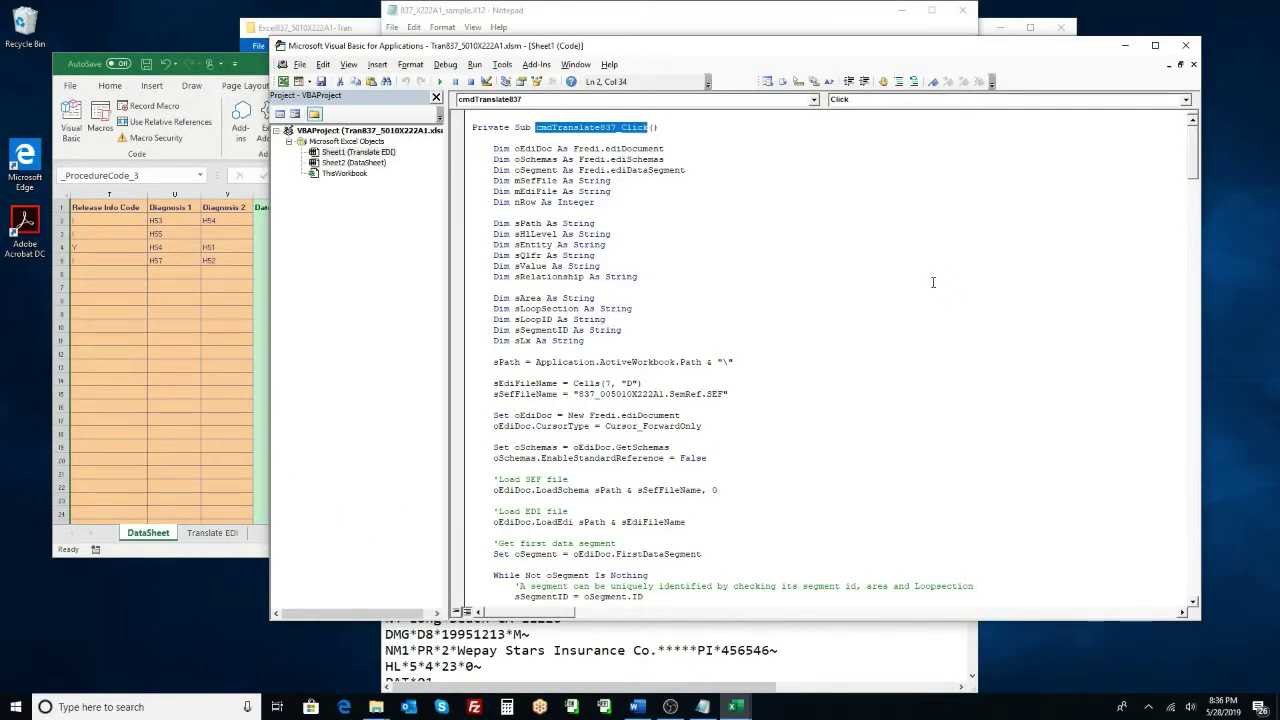
# Enable the EDIdEv Framework EDI 5.6 reference in Tools > References and confirm.
pyautogui.click(502, 64)
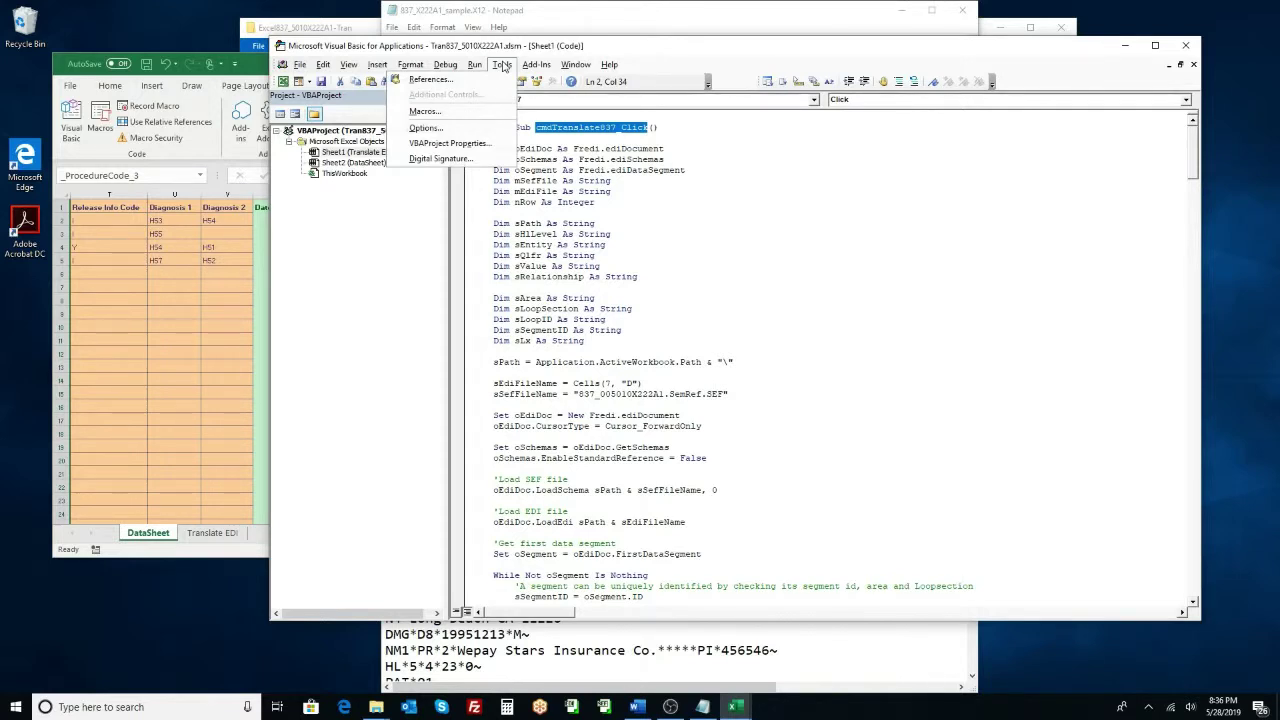
pyautogui.click(497, 80)
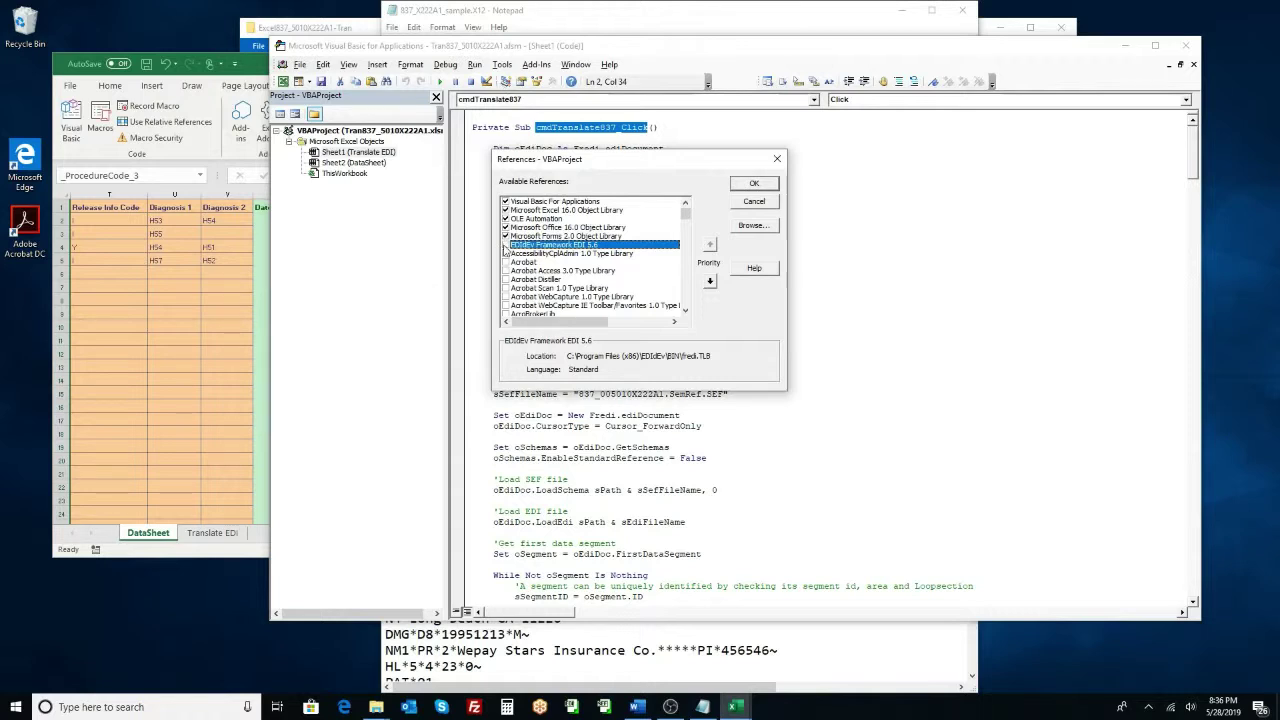
pyautogui.click(505, 245)
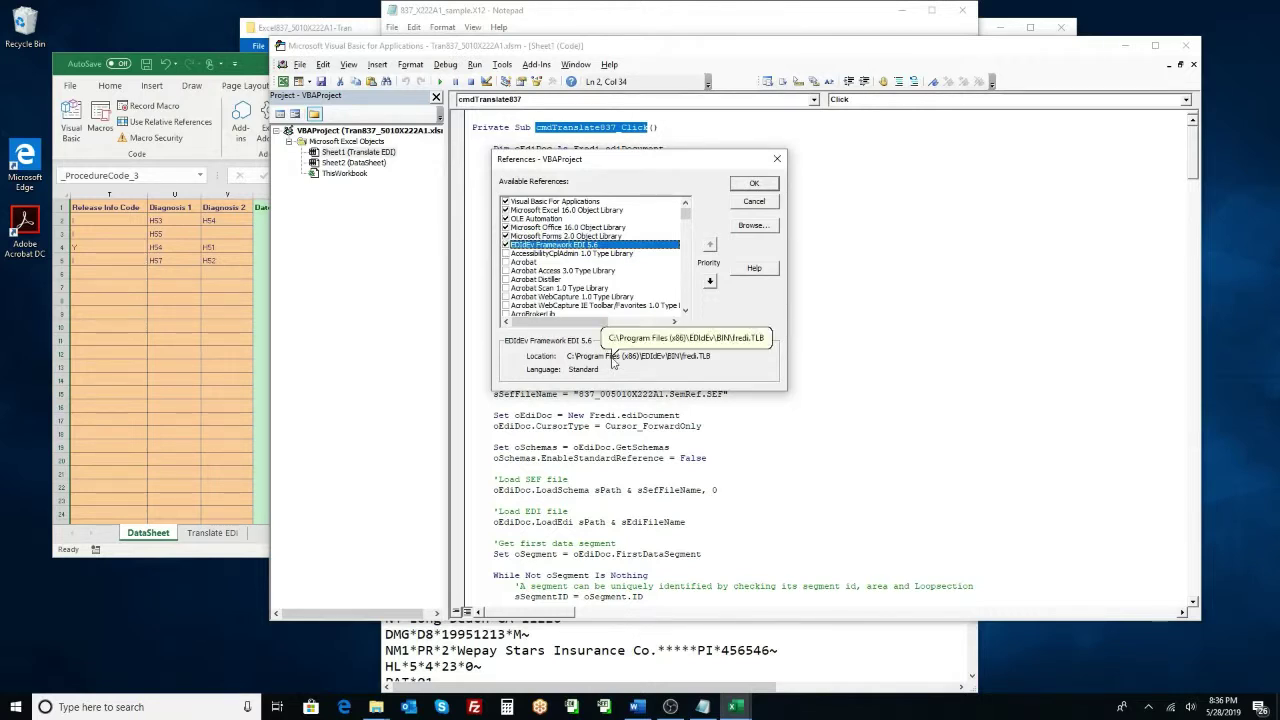
pyautogui.click(754, 183)
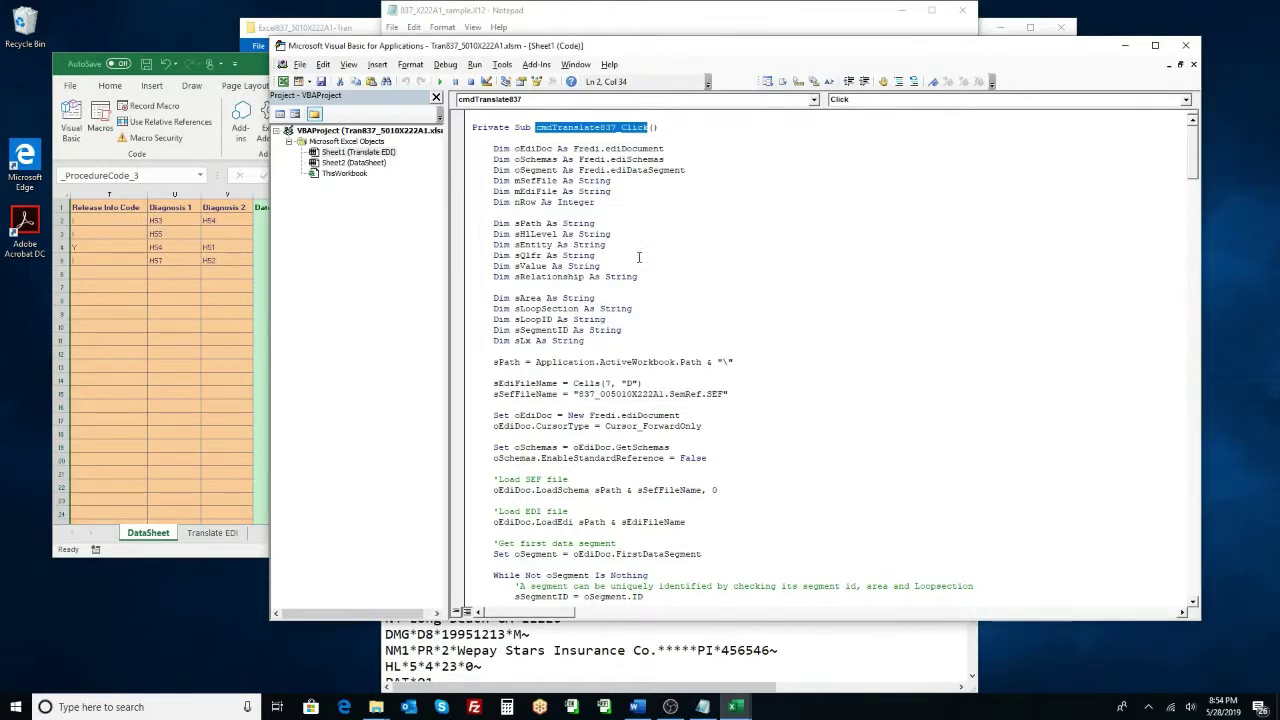
pyautogui.click(639, 258)
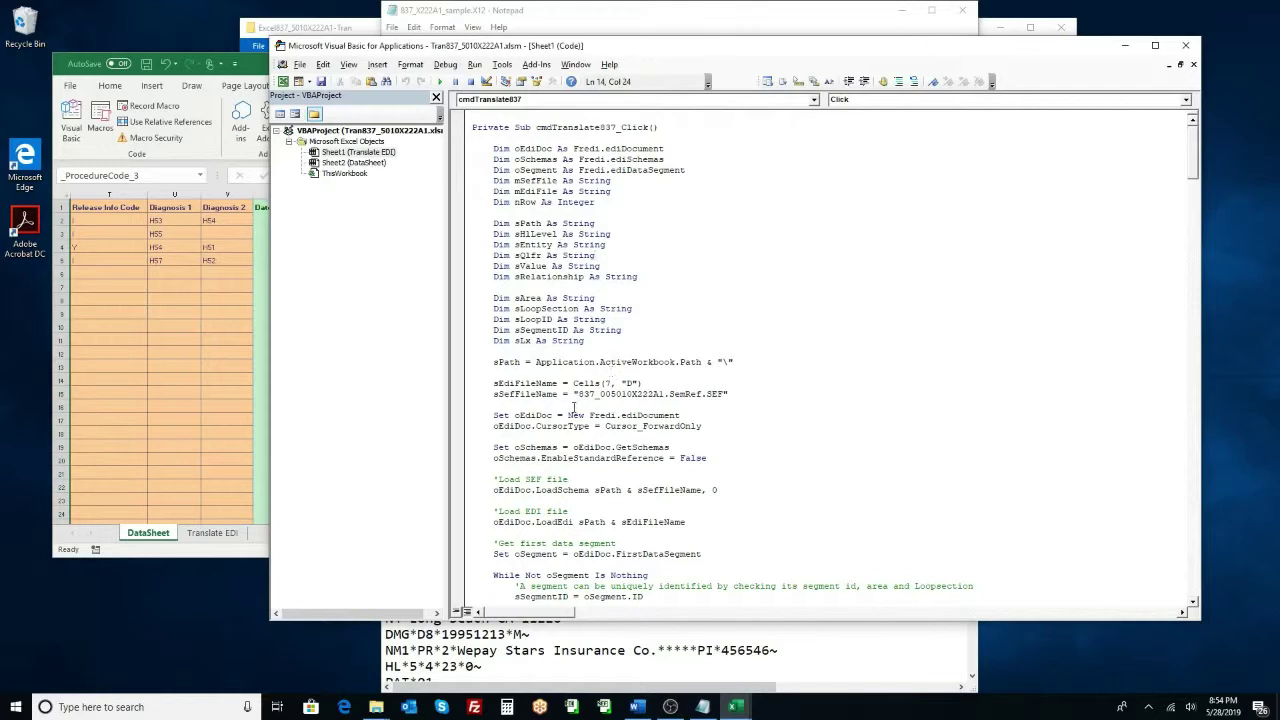
# In eFileManager, select 837_X222A1_sample.X12 as the EDI file.
pyautogui.click(572, 707)
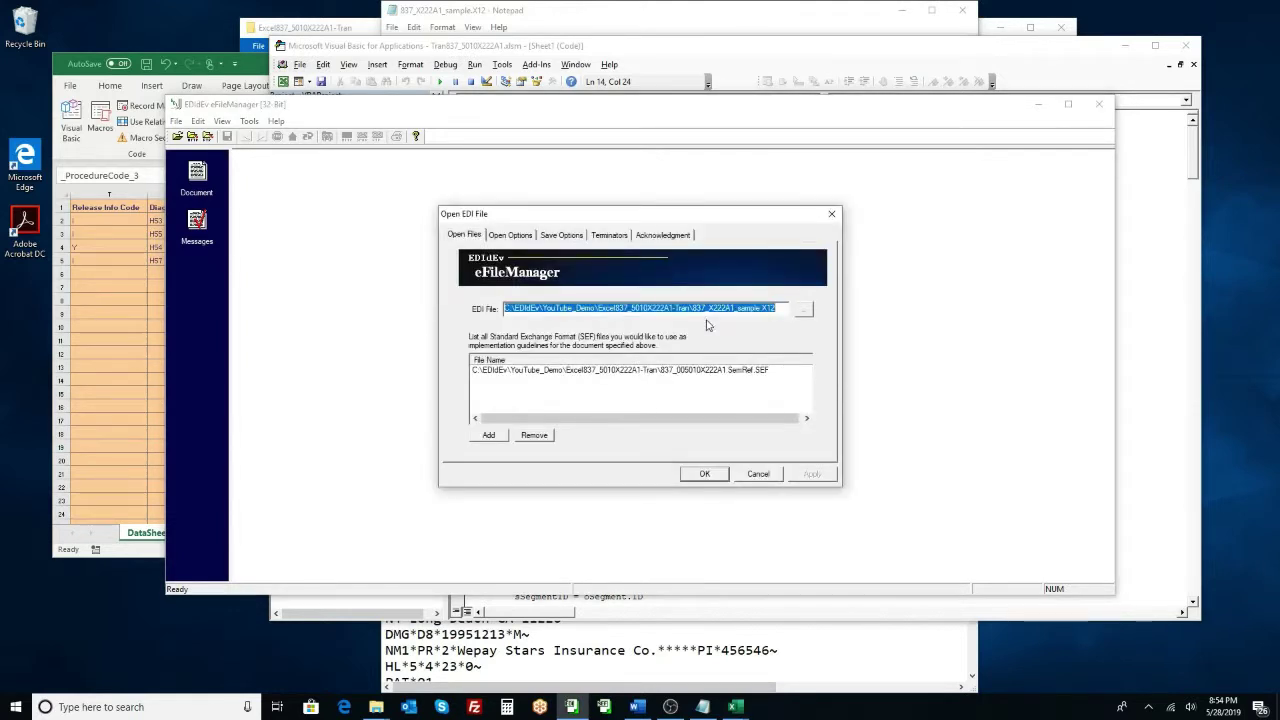
pyautogui.click(805, 310)
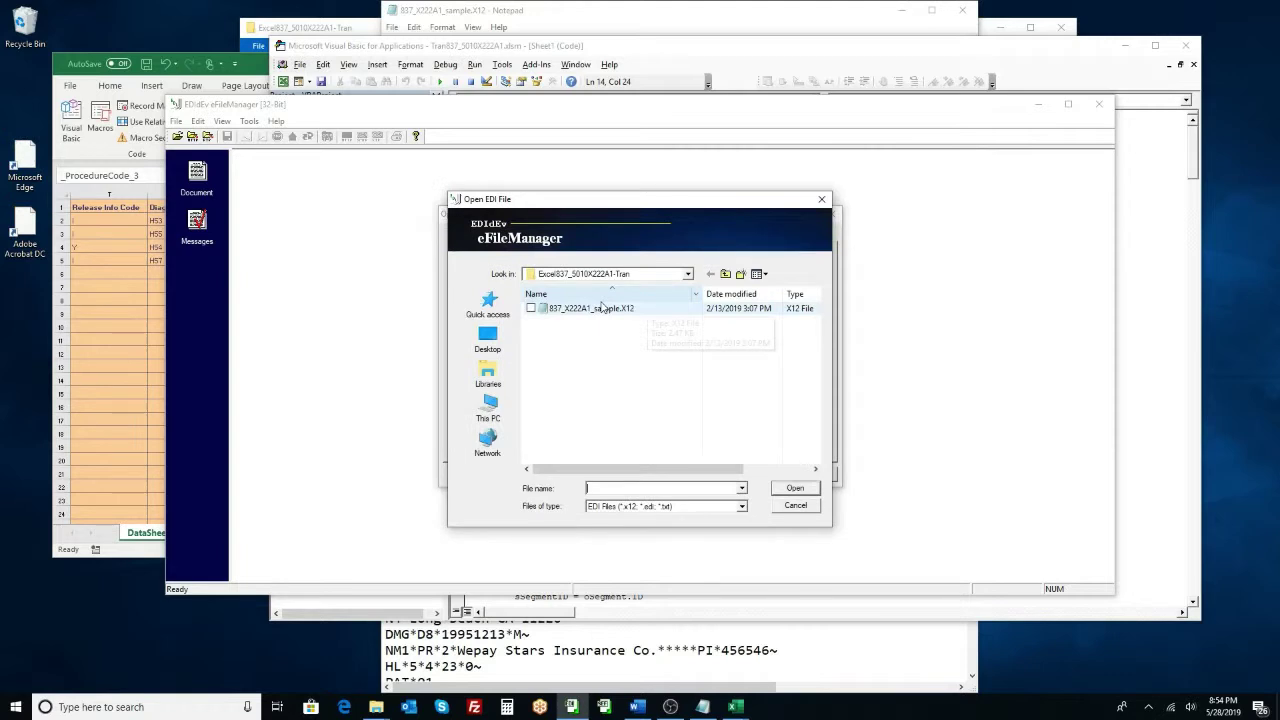
pyautogui.click(596, 310)
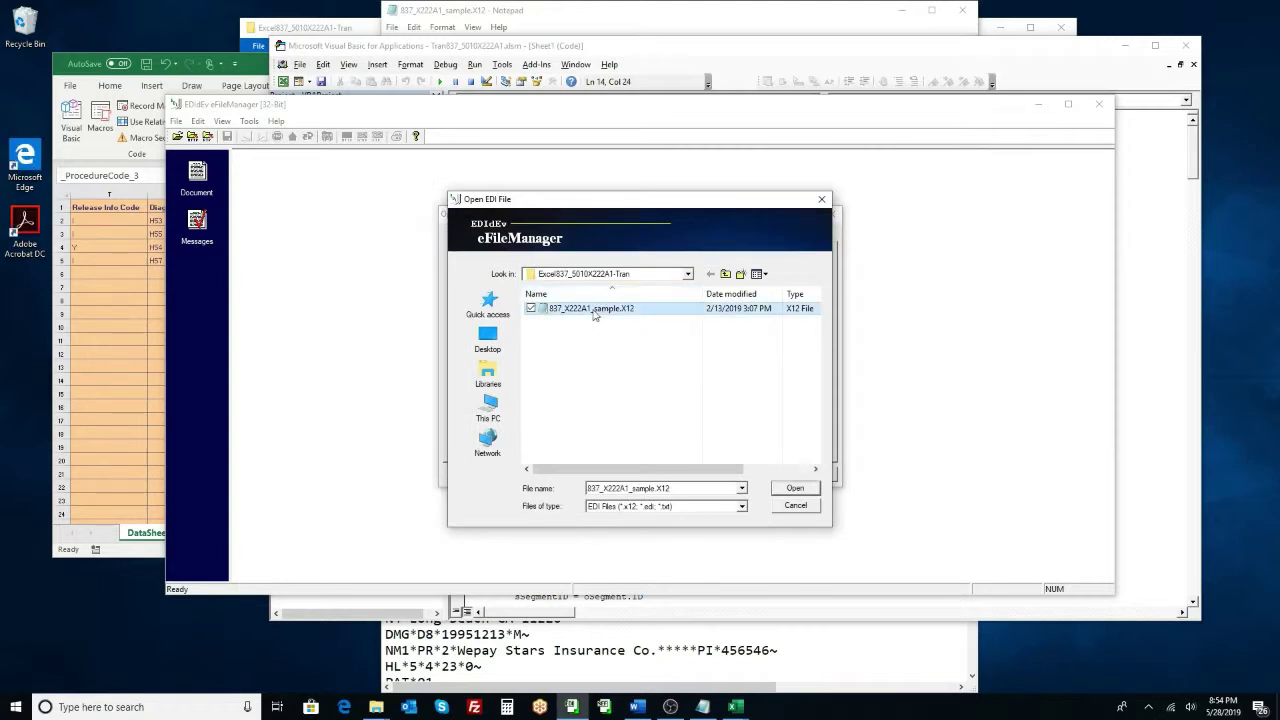
pyautogui.click(795, 489)
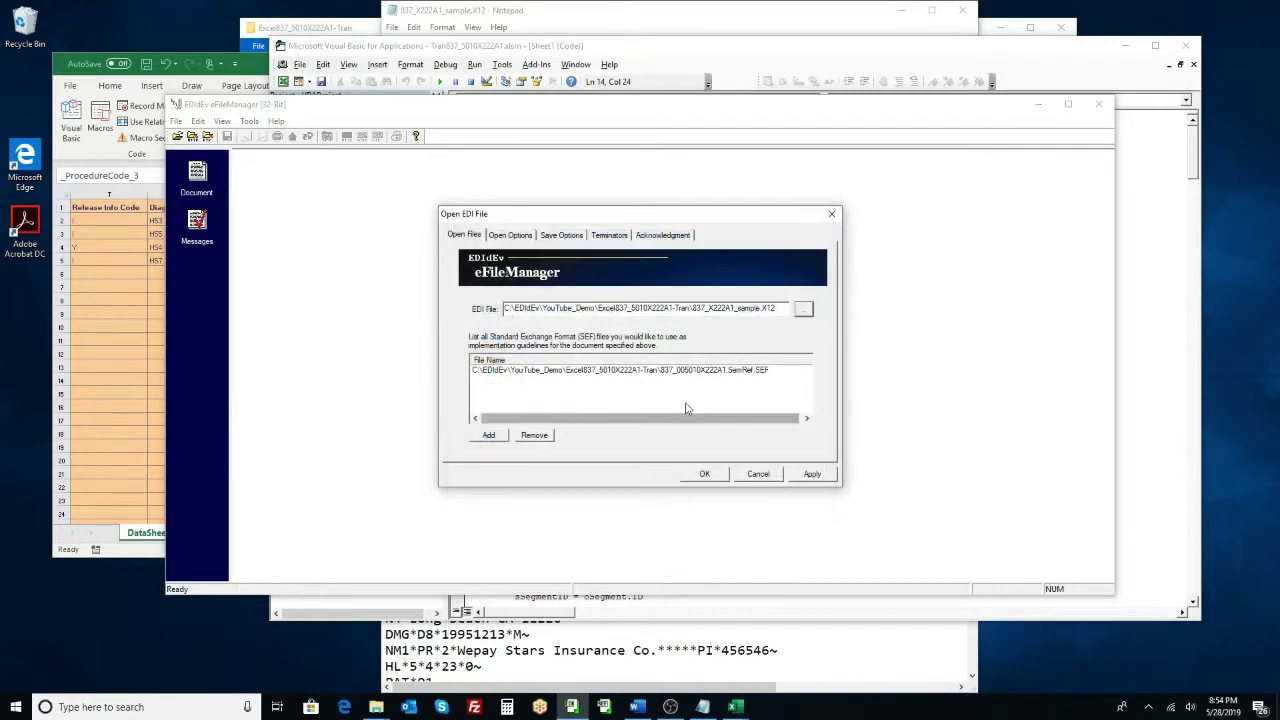
# Replace the listed SEF with 837_005010X222A1.SemRef.SEF and load the file.
pyautogui.click(603, 372)
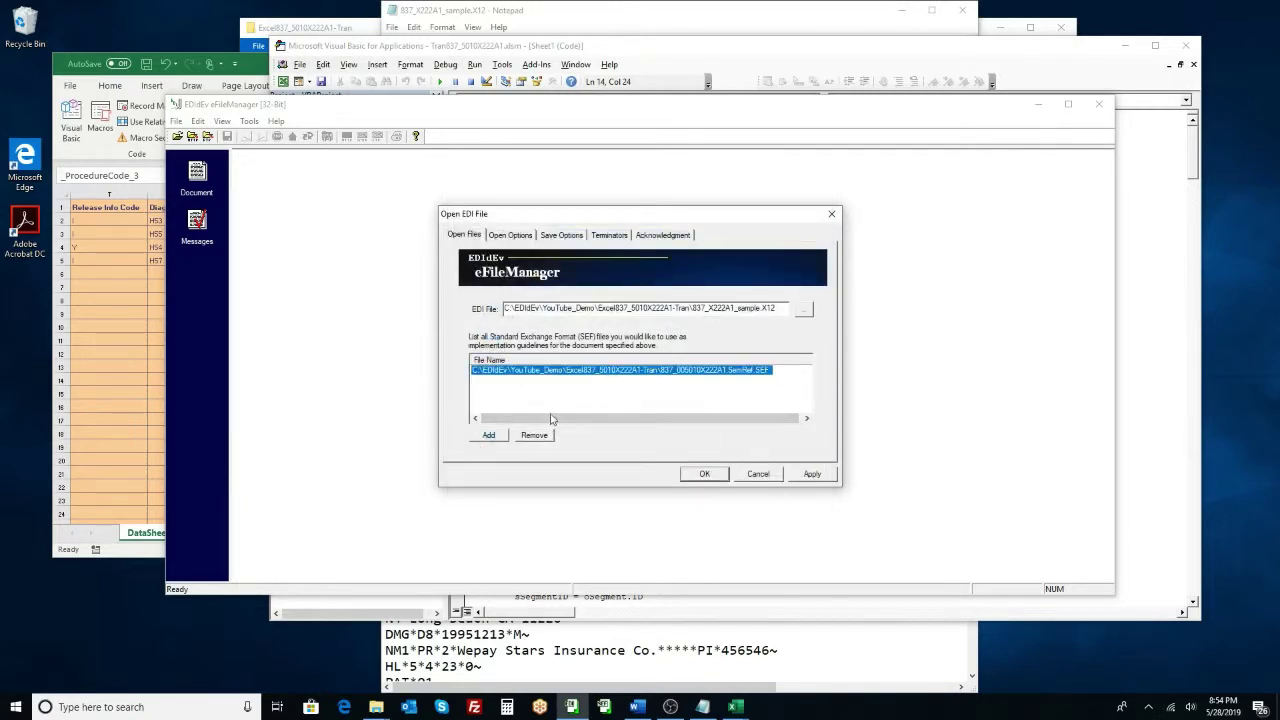
pyautogui.click(537, 436)
pyautogui.click(491, 437)
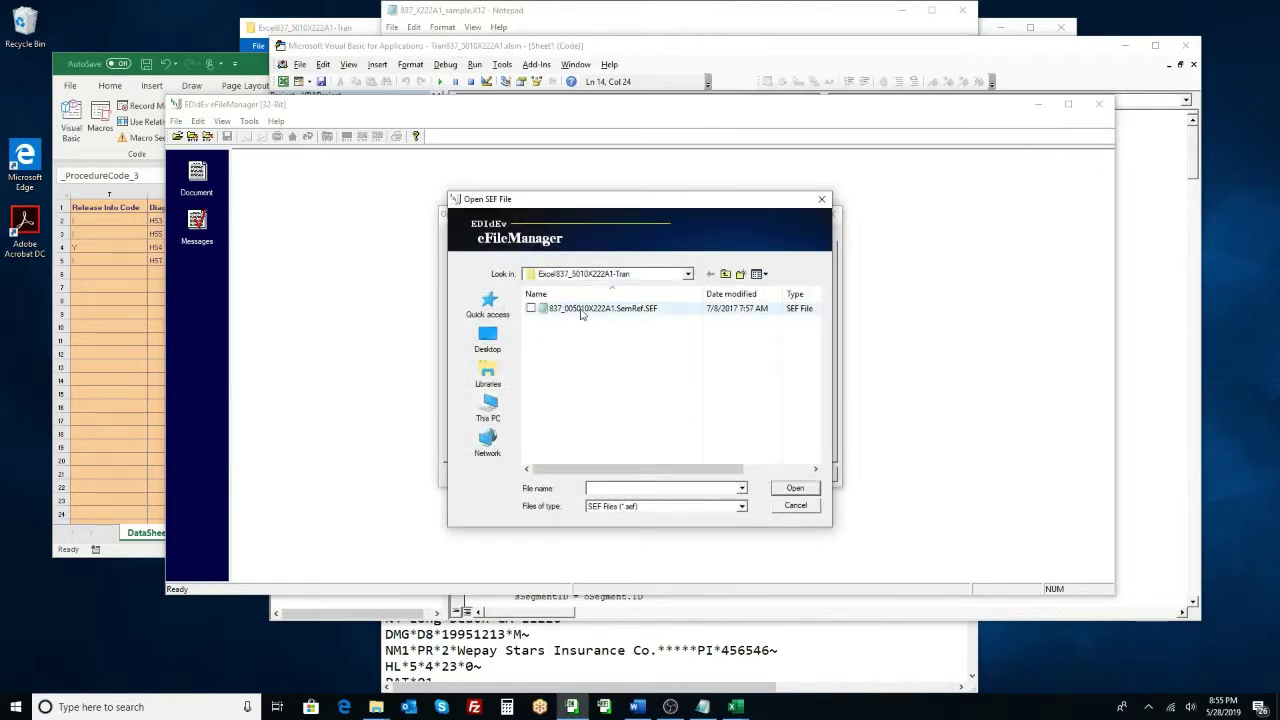
pyautogui.click(581, 310)
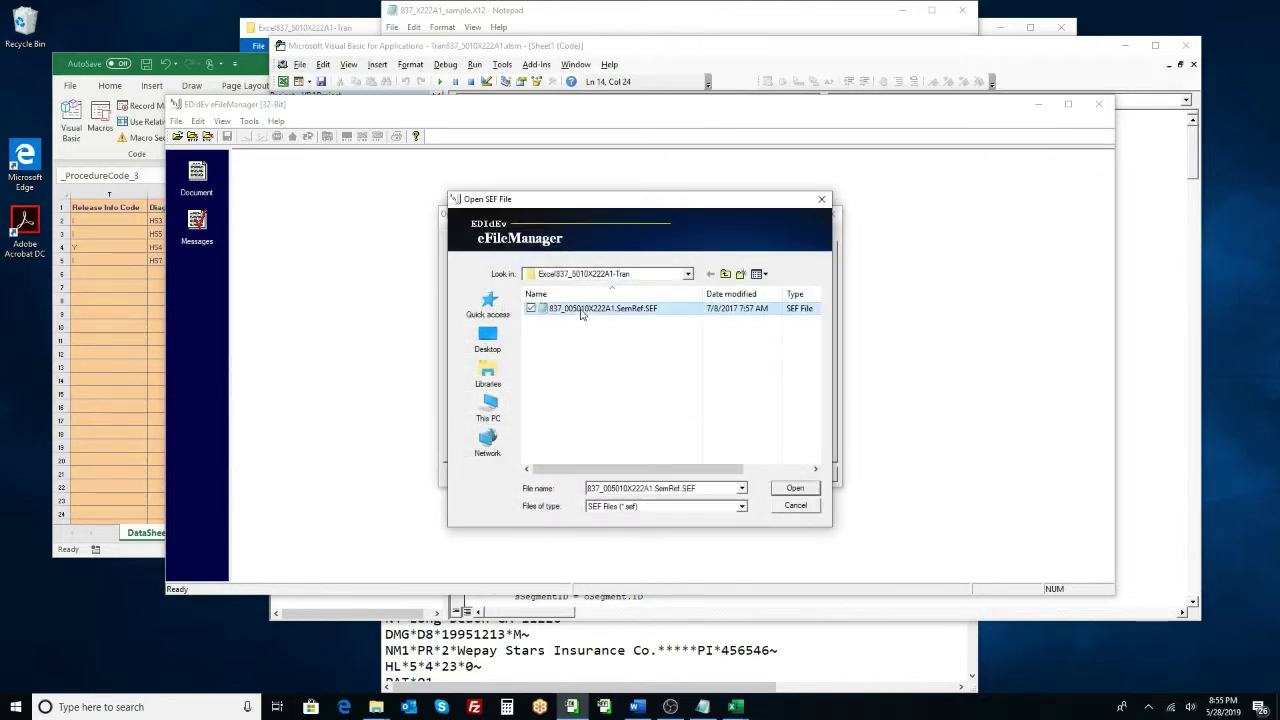
pyautogui.click(781, 490)
pyautogui.click(712, 478)
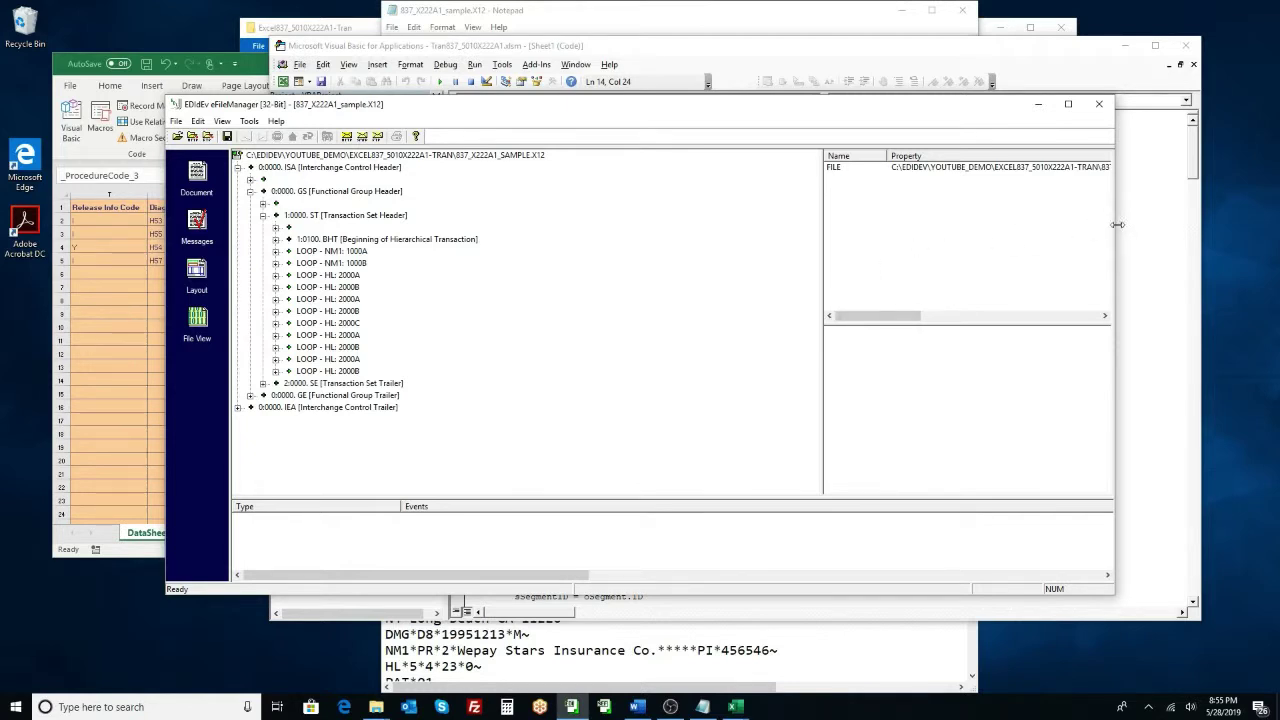
# Narrow the eFileManager window and place the VBA editor beside the EDI tree.
pyautogui.moveTo(1117, 225); pyautogui.dragTo(589, 230)
pyautogui.moveTo(449, 119); pyautogui.dragTo(316, 131)
pyautogui.moveTo(790, 50); pyautogui.dragTo(849, 62)
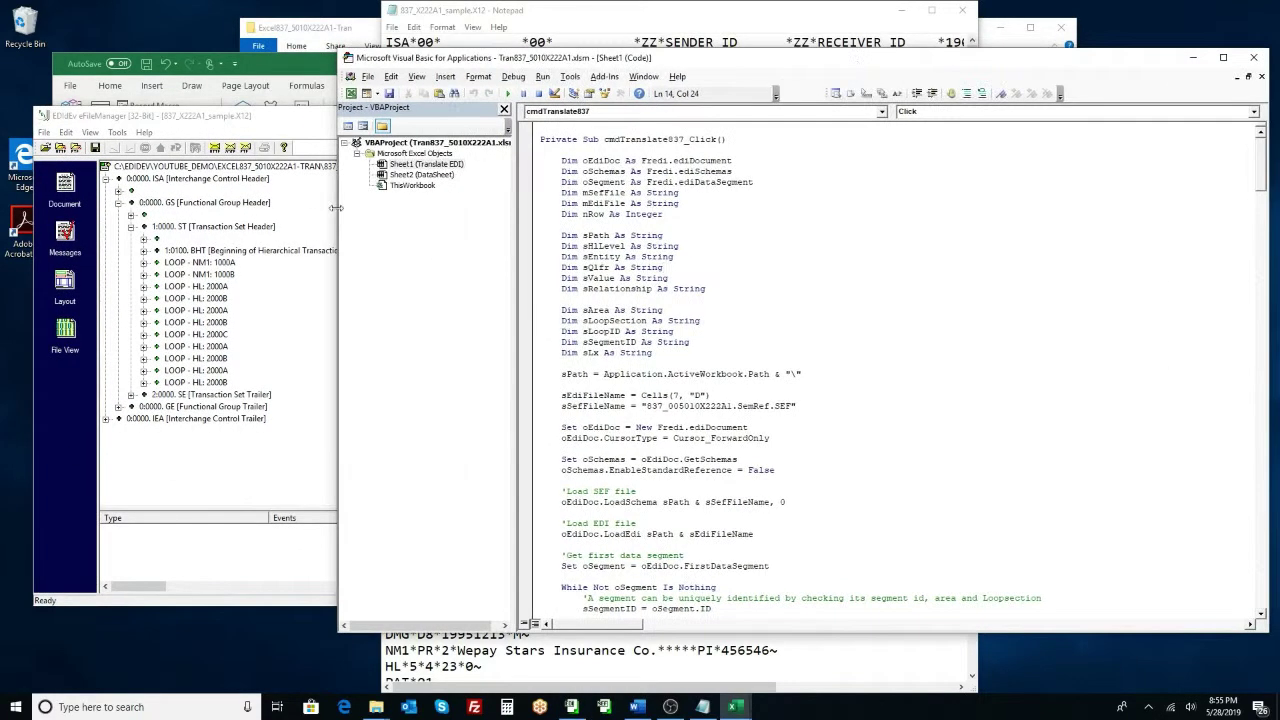
pyautogui.moveTo(330, 220); pyautogui.dragTo(463, 222)
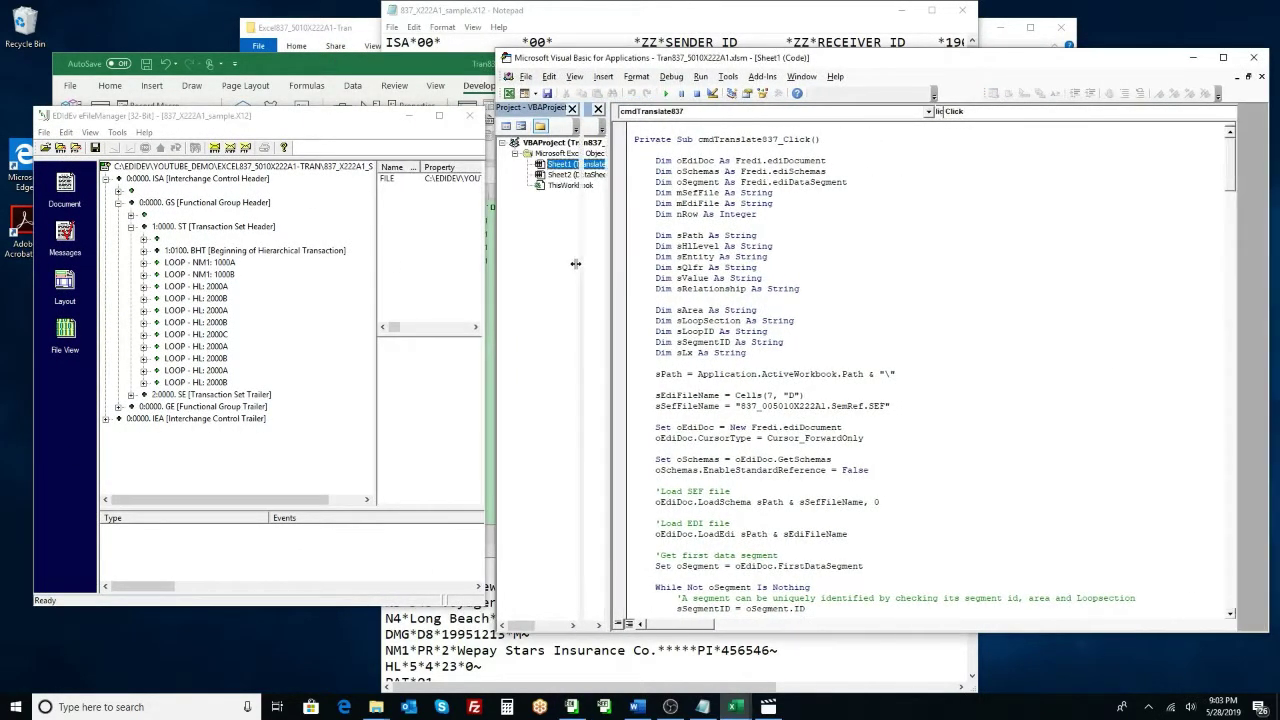
pyautogui.moveTo(498, 277); pyautogui.dragTo(634, 280)
# Widen eFileManager and its Name column, then show the BHT segment's properties.
pyautogui.moveTo(487, 300); pyautogui.dragTo(624, 300)
pyautogui.moveTo(420, 166); pyautogui.dragTo(480, 166)
pyautogui.click(207, 252)
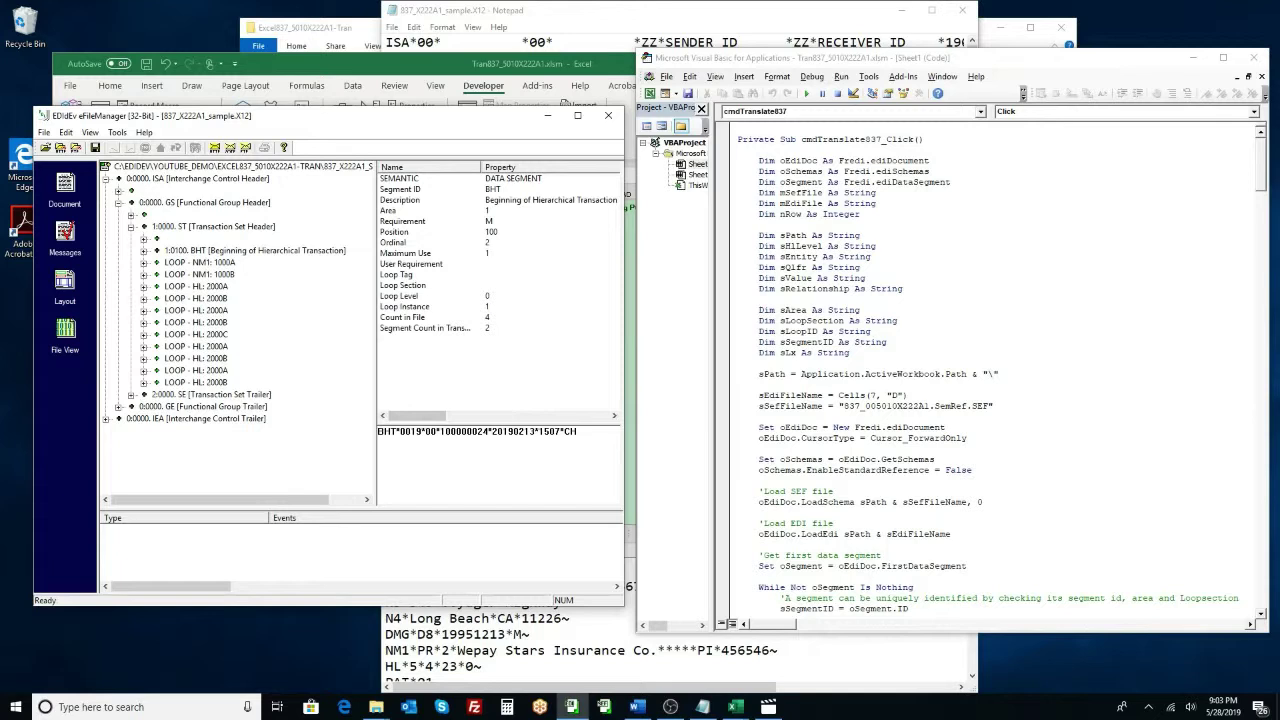
pyautogui.click(990, 290)
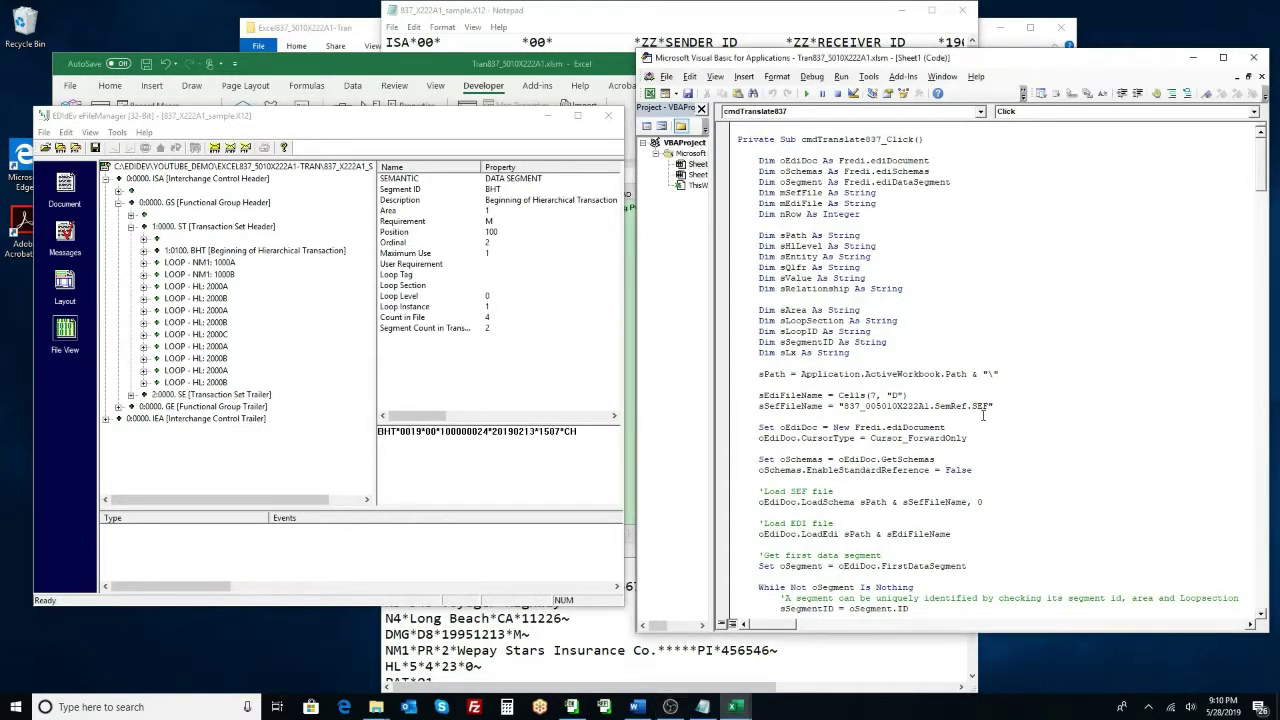
pyautogui.doubleClick(797, 427)
pyautogui.moveTo(855, 427); pyautogui.dragTo(948, 427)
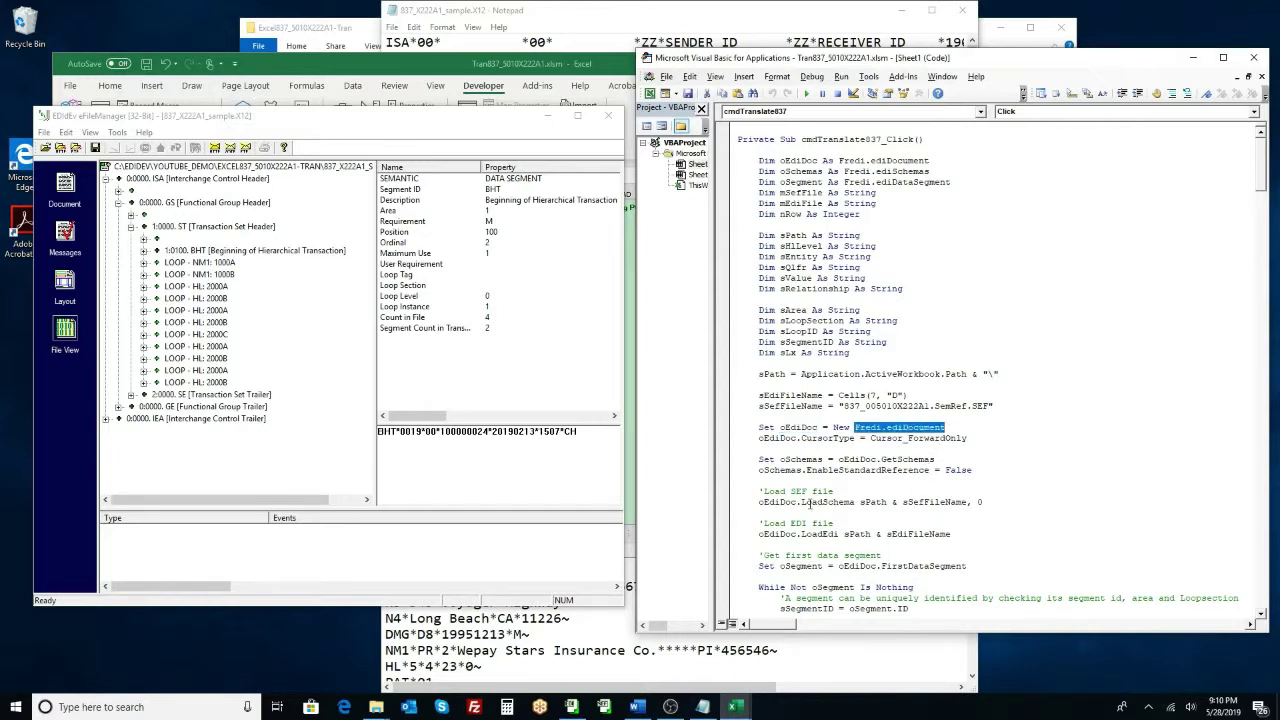
pyautogui.doubleClick(806, 501)
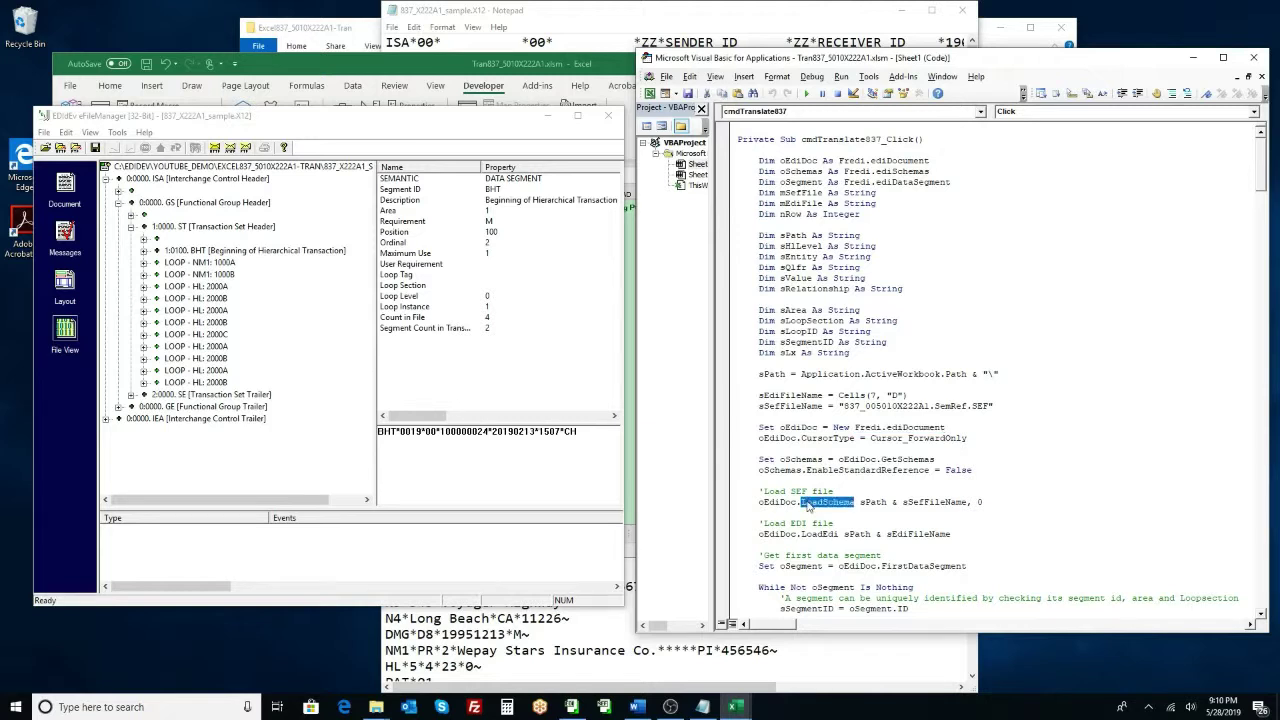
pyautogui.doubleClick(928, 501)
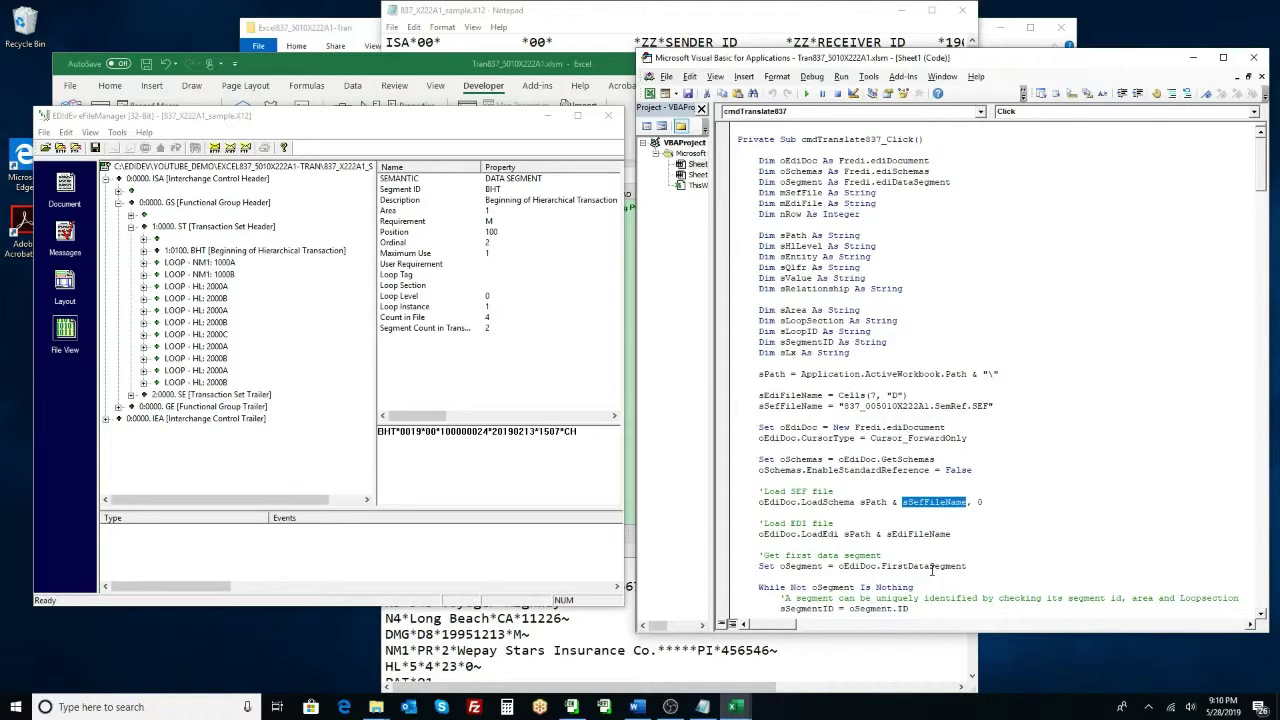
pyautogui.doubleClick(818, 535)
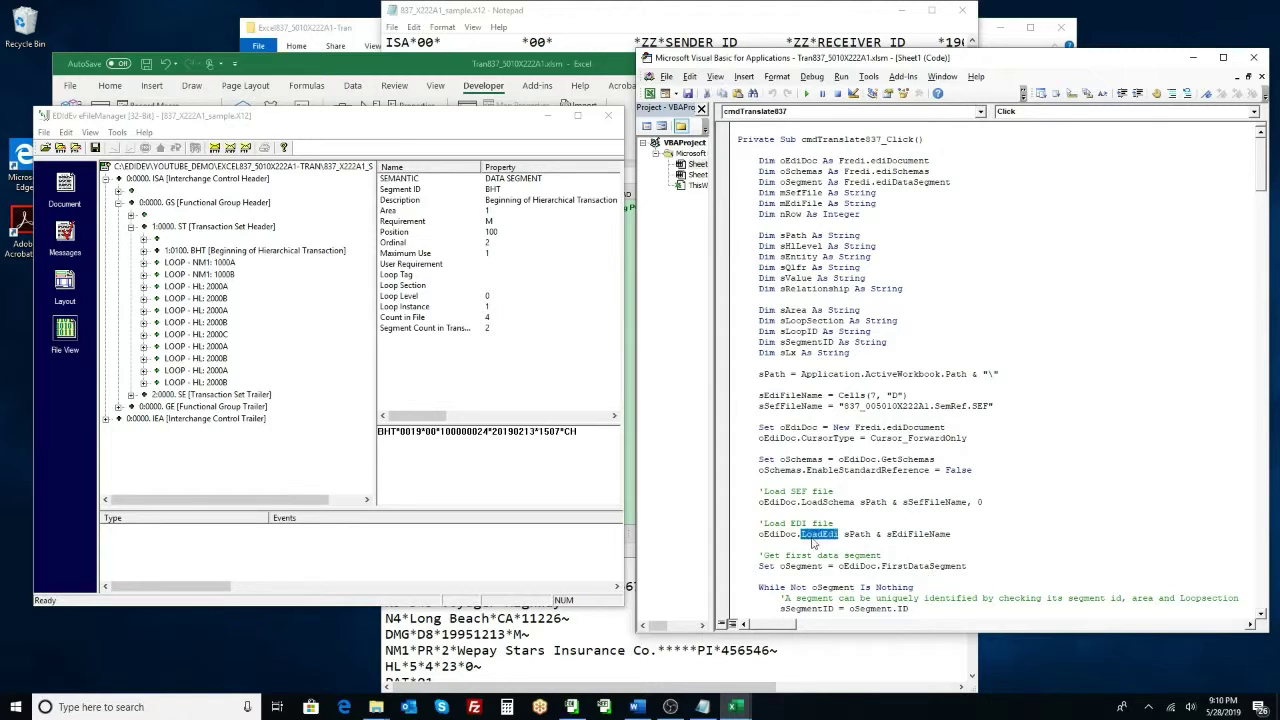
pyautogui.doubleClick(917, 534)
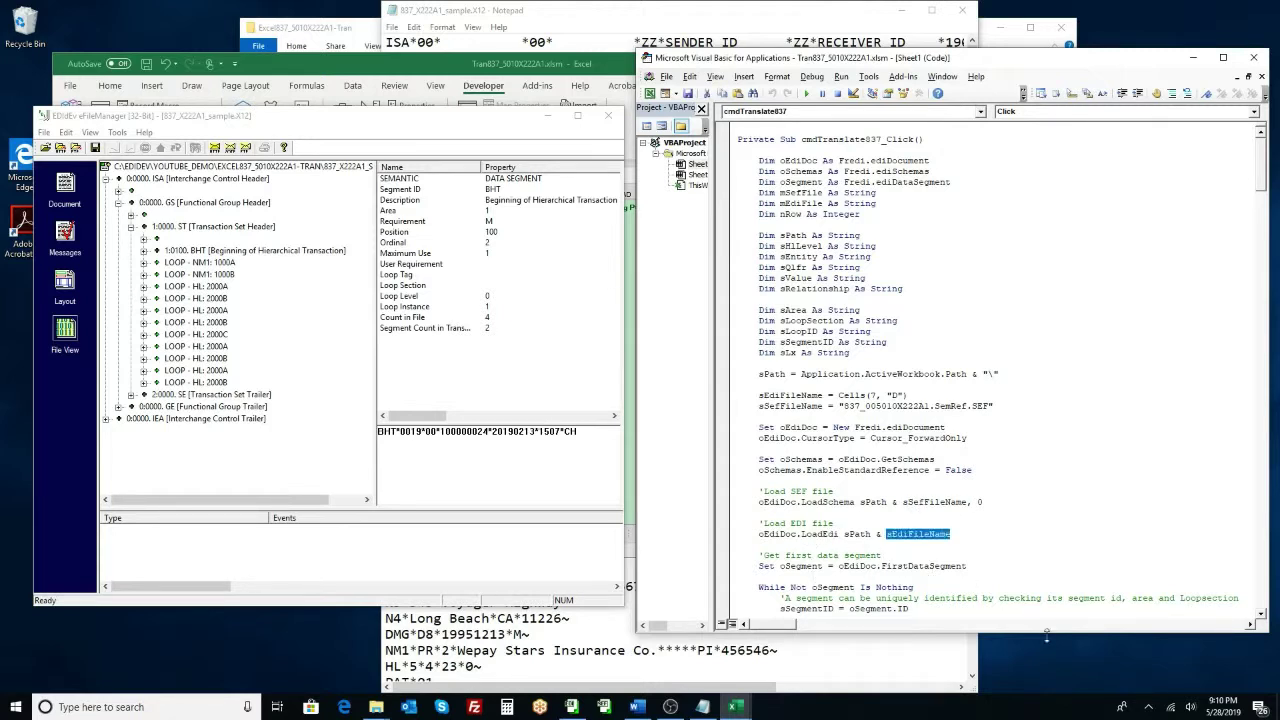
pyautogui.click(1024, 525)
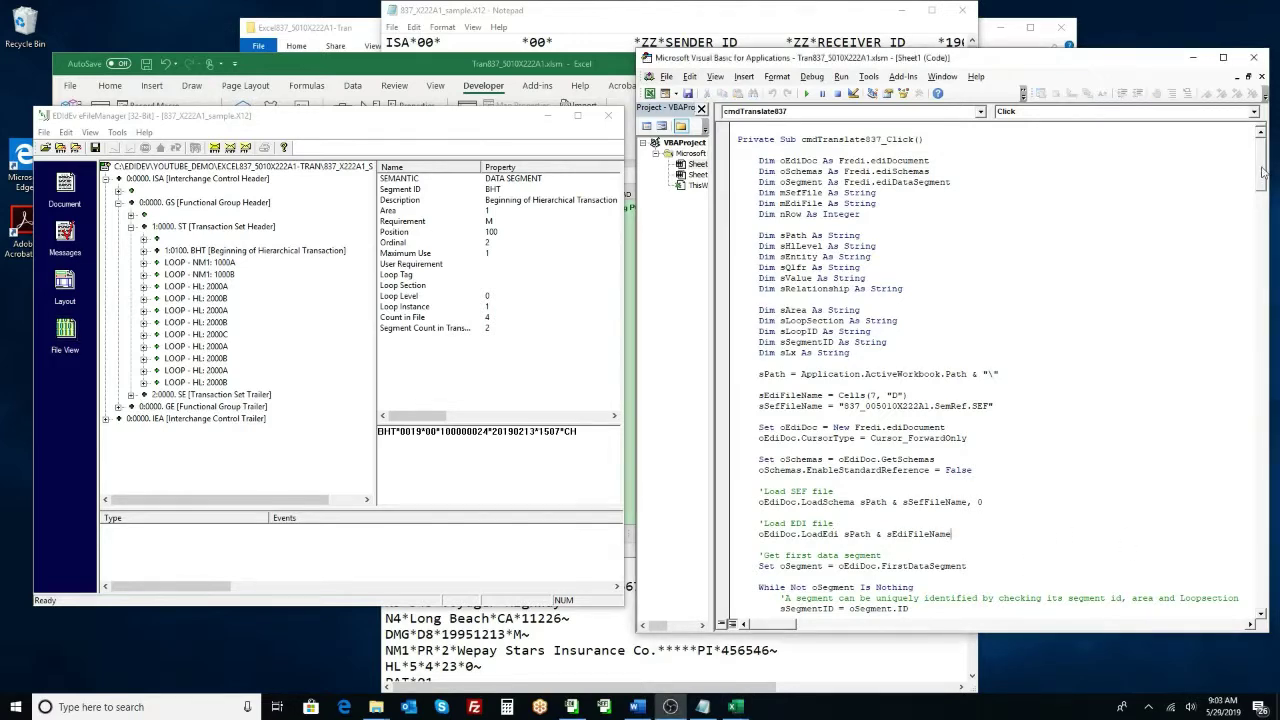
# Scroll to the FirstDataSegment call and show the ISA header's properties (Area 0, Requirement M).
pyautogui.scroll(-11, 1262, 210)
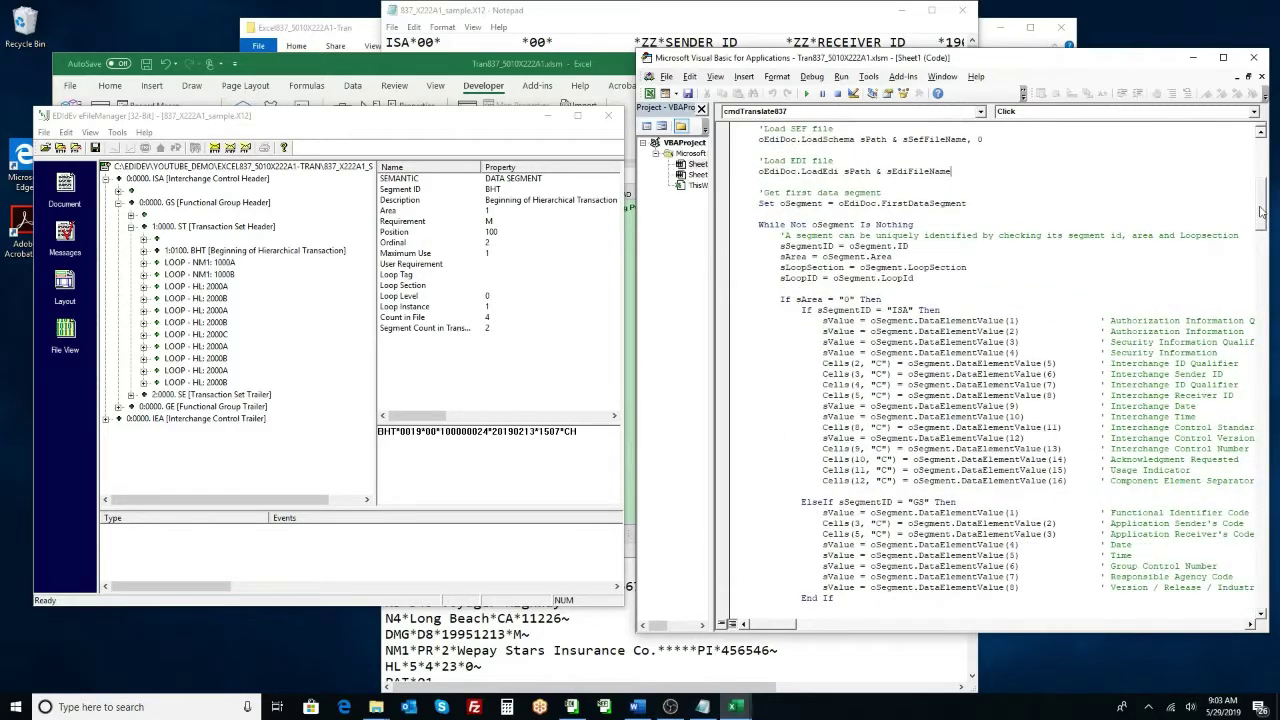
pyautogui.scroll(-1, 1262, 210)
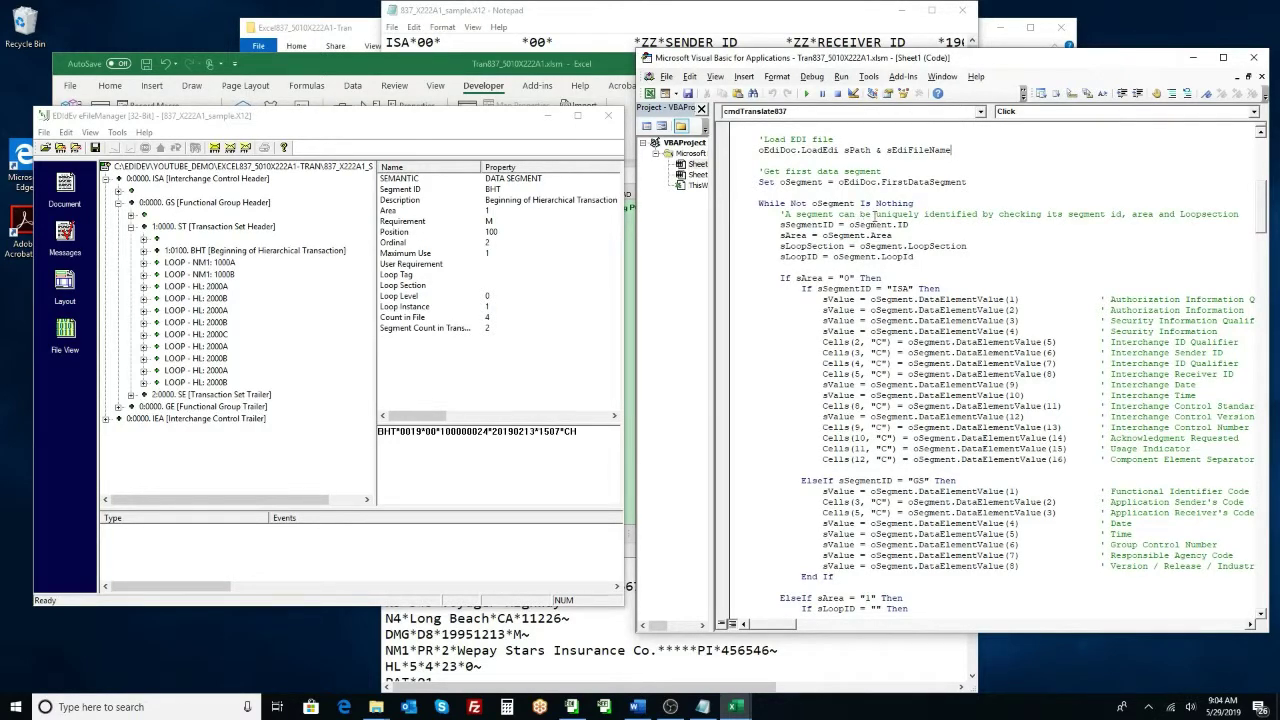
pyautogui.doubleClick(919, 182)
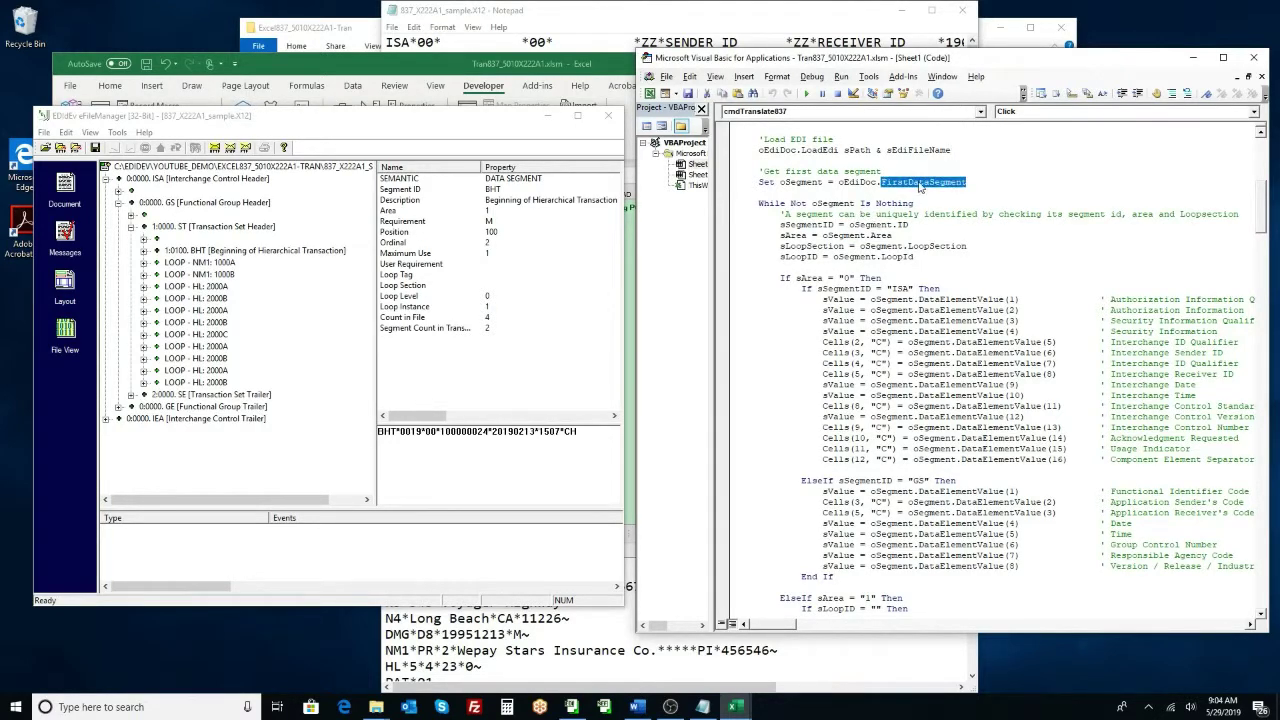
pyautogui.click(211, 182)
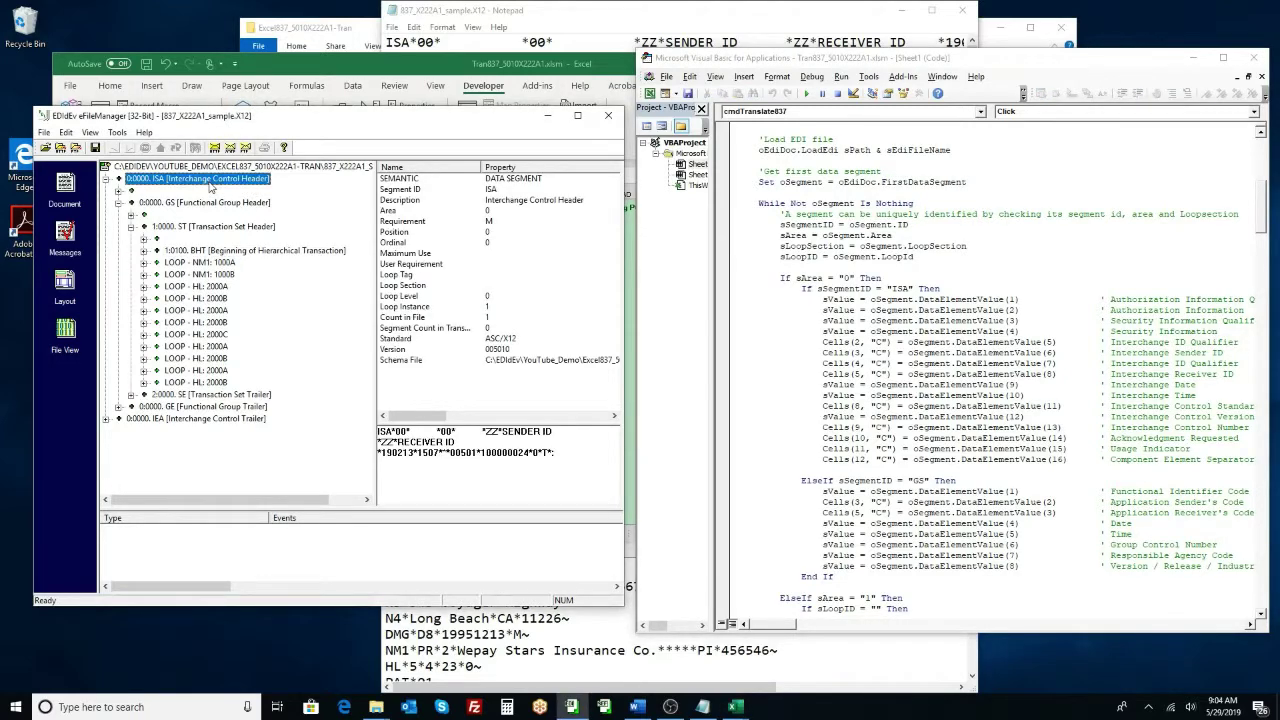
# Walk through the While Not oSegment Is Nothing loop and its oSegment.Next call.
pyautogui.click(760, 204)
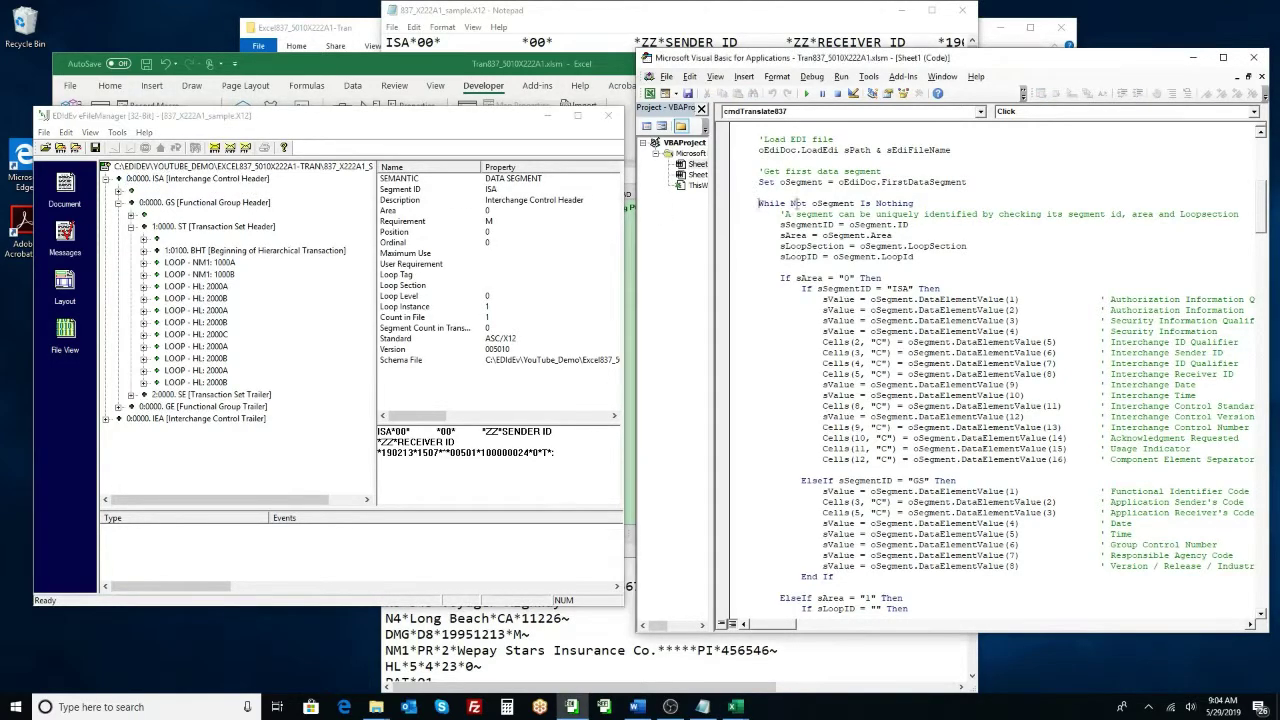
pyautogui.keyDown('shift'); pyautogui.click(872, 204); pyautogui.keyUp('shift')
pyautogui.scroll(-1, 1263, 228)
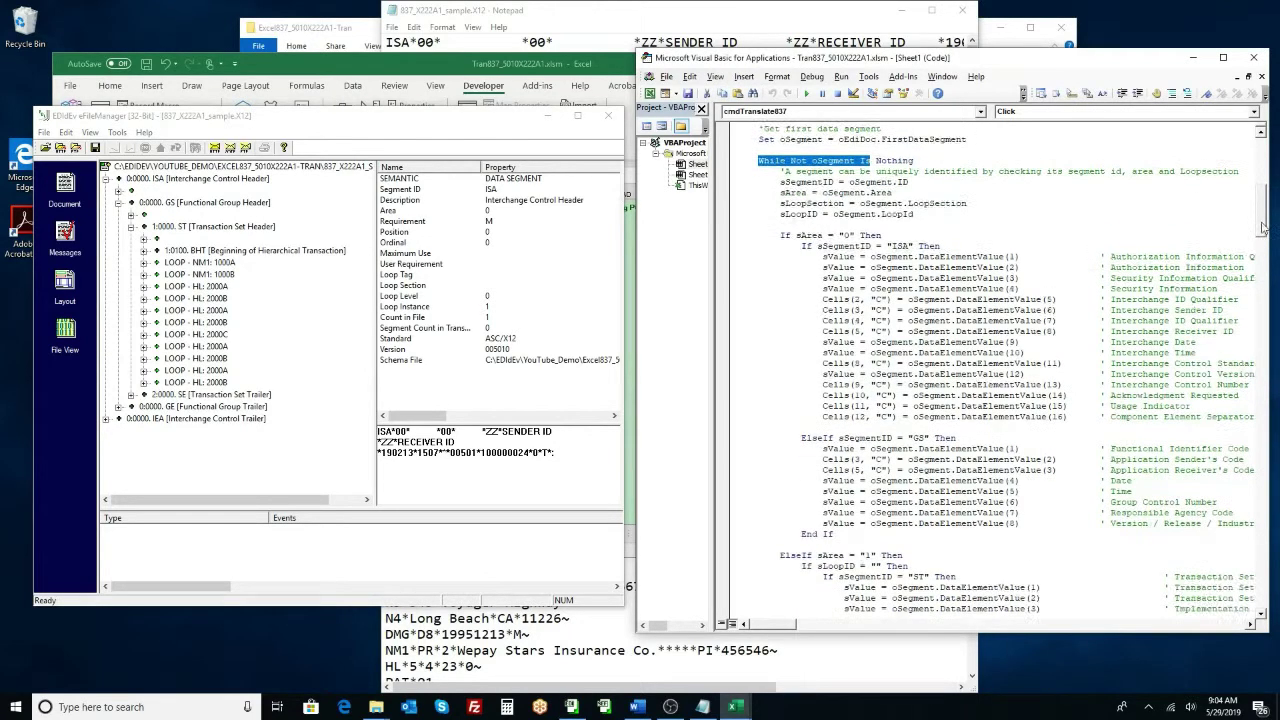
pyautogui.moveTo(1263, 228); pyautogui.dragTo(1263, 592)
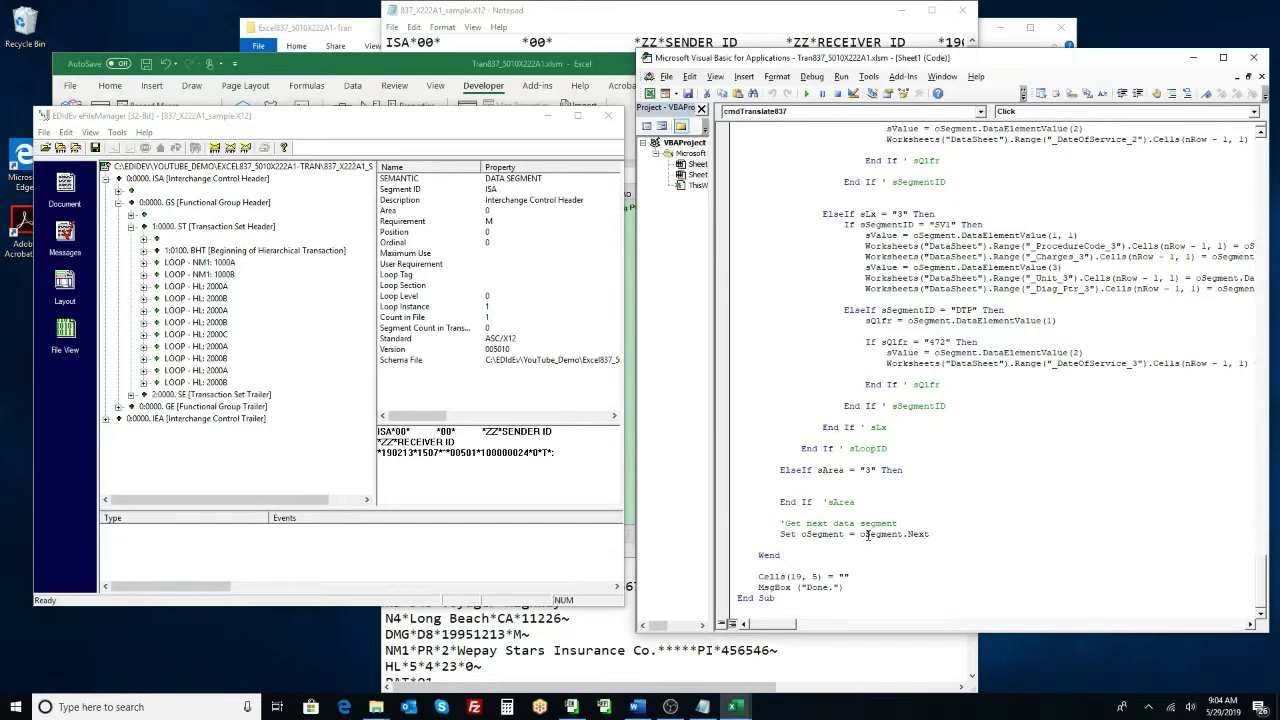
pyautogui.moveTo(864, 535); pyautogui.dragTo(932, 535)
pyautogui.scroll(2, 1265, 575)
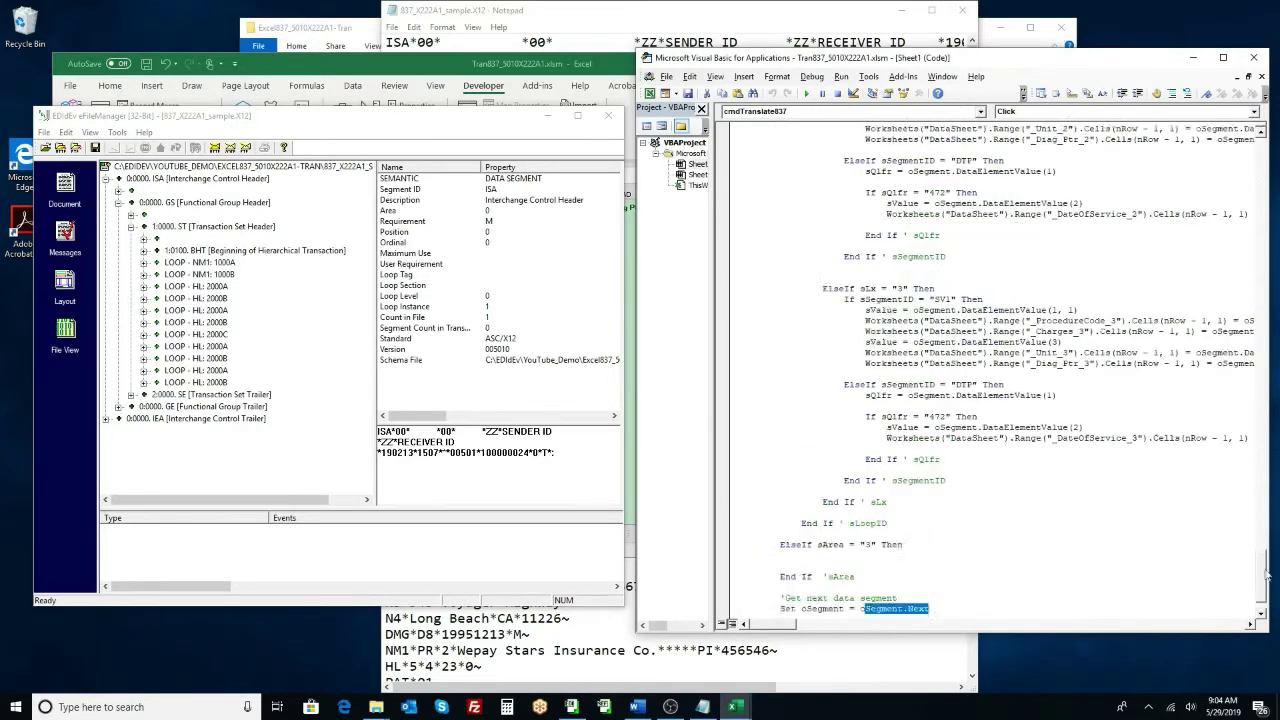
pyautogui.scroll(20, 1266, 573)
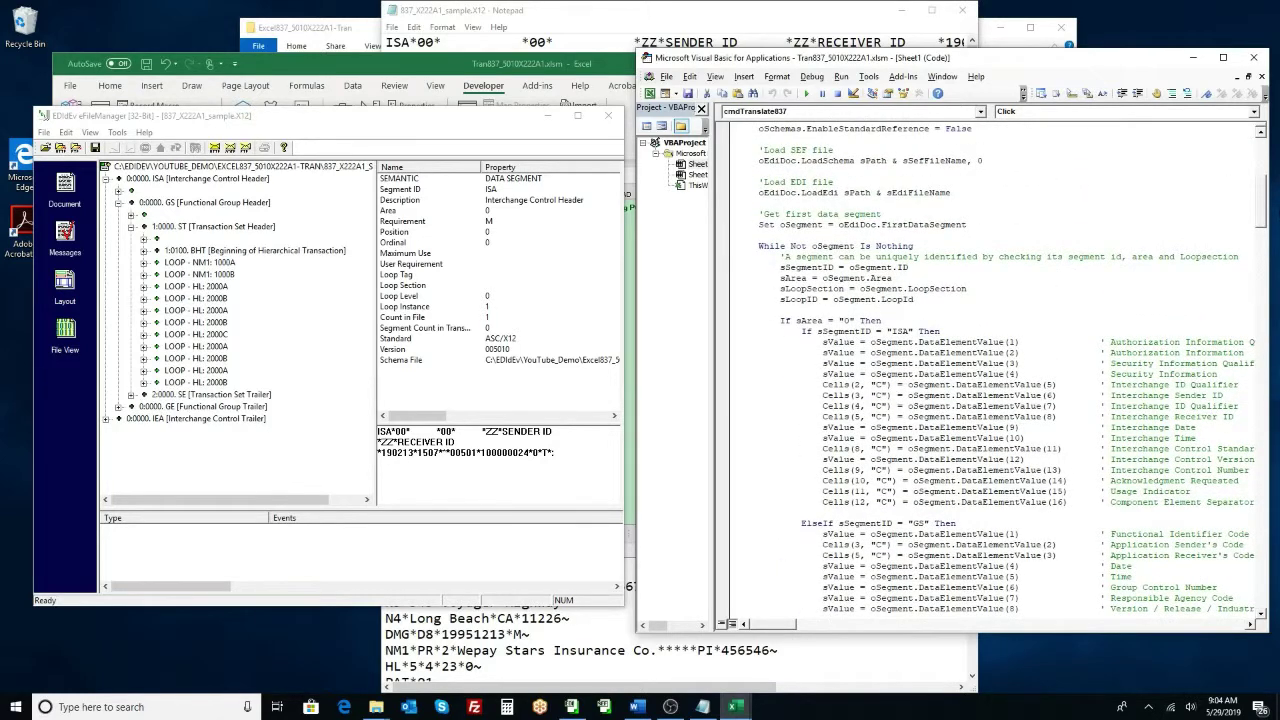
pyautogui.doubleClick(879, 246)
pyautogui.click(902, 268)
pyautogui.doubleClick(880, 278)
pyautogui.doubleClick(933, 289)
pyautogui.doubleClick(897, 299)
pyautogui.click(204, 180)
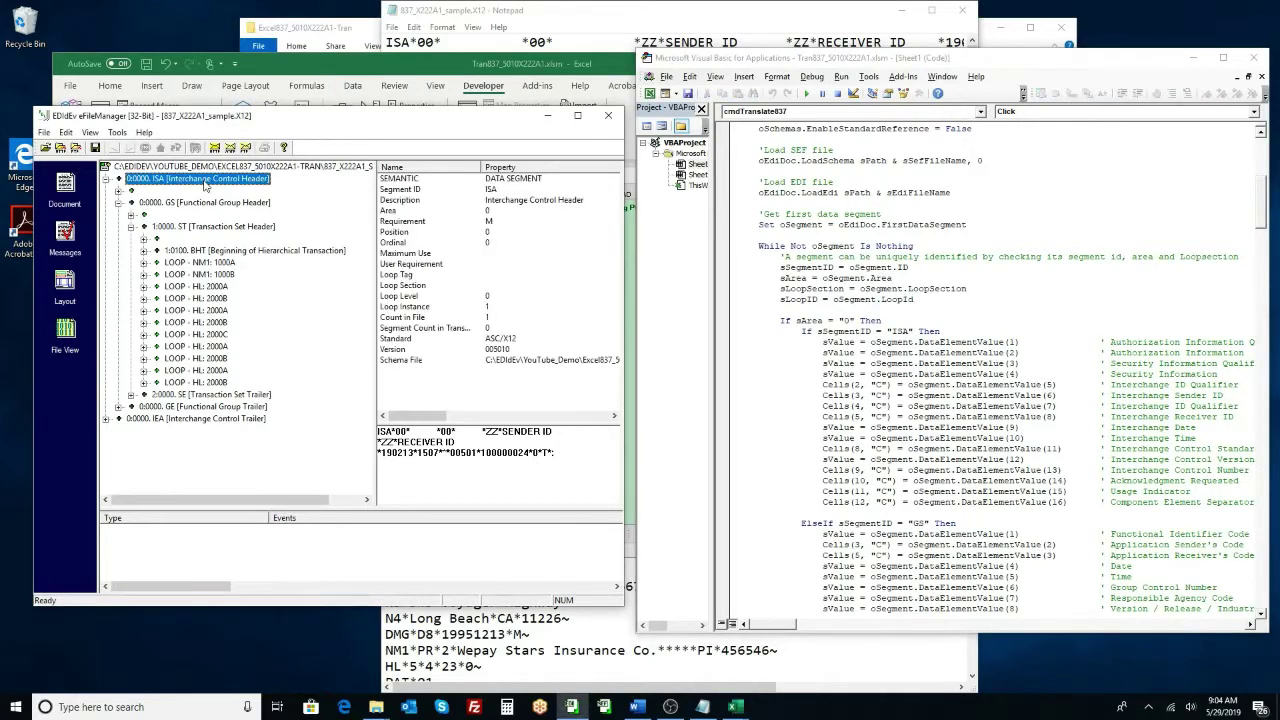
pyautogui.click(404, 190)
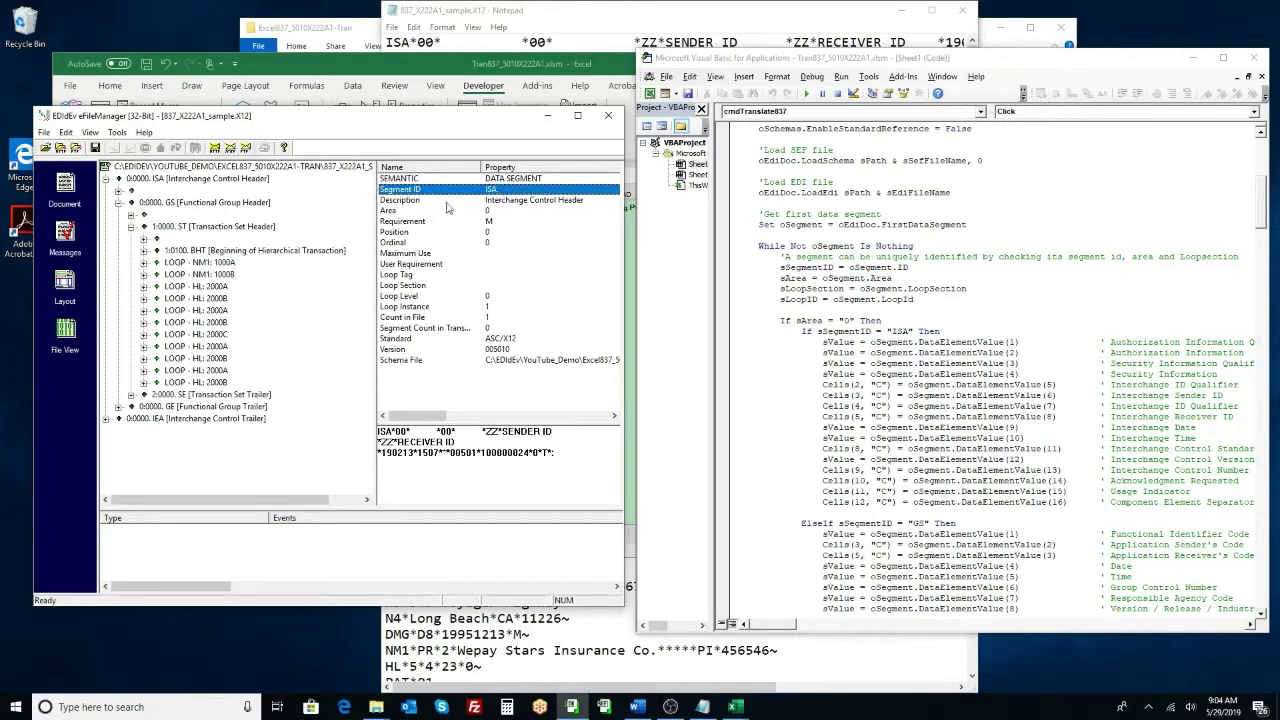
pyautogui.click(398, 212)
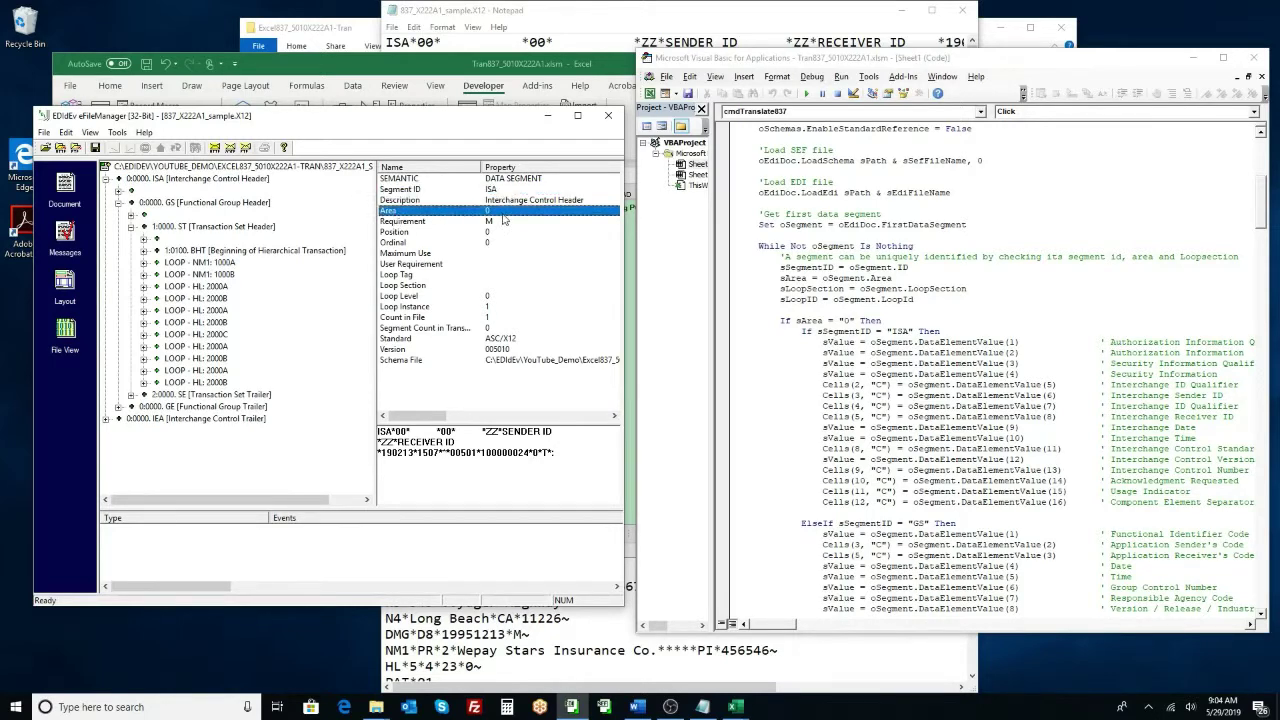
pyautogui.click(416, 286)
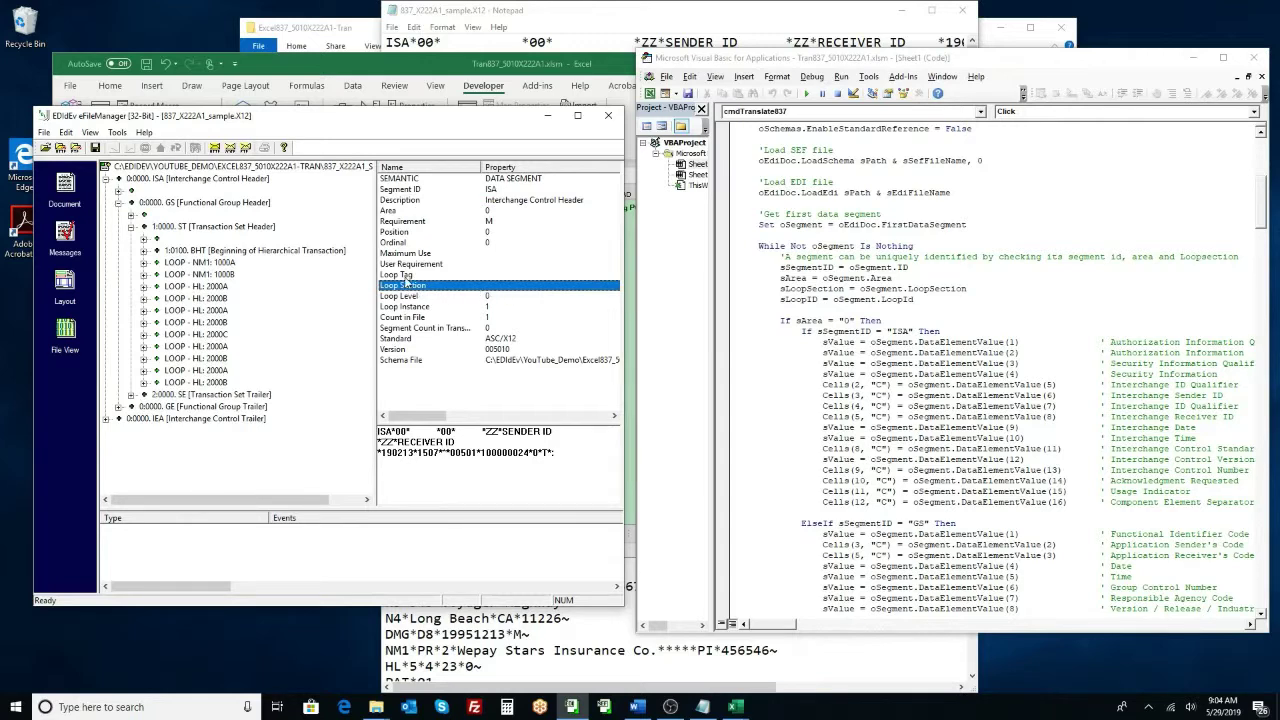
pyautogui.click(407, 275)
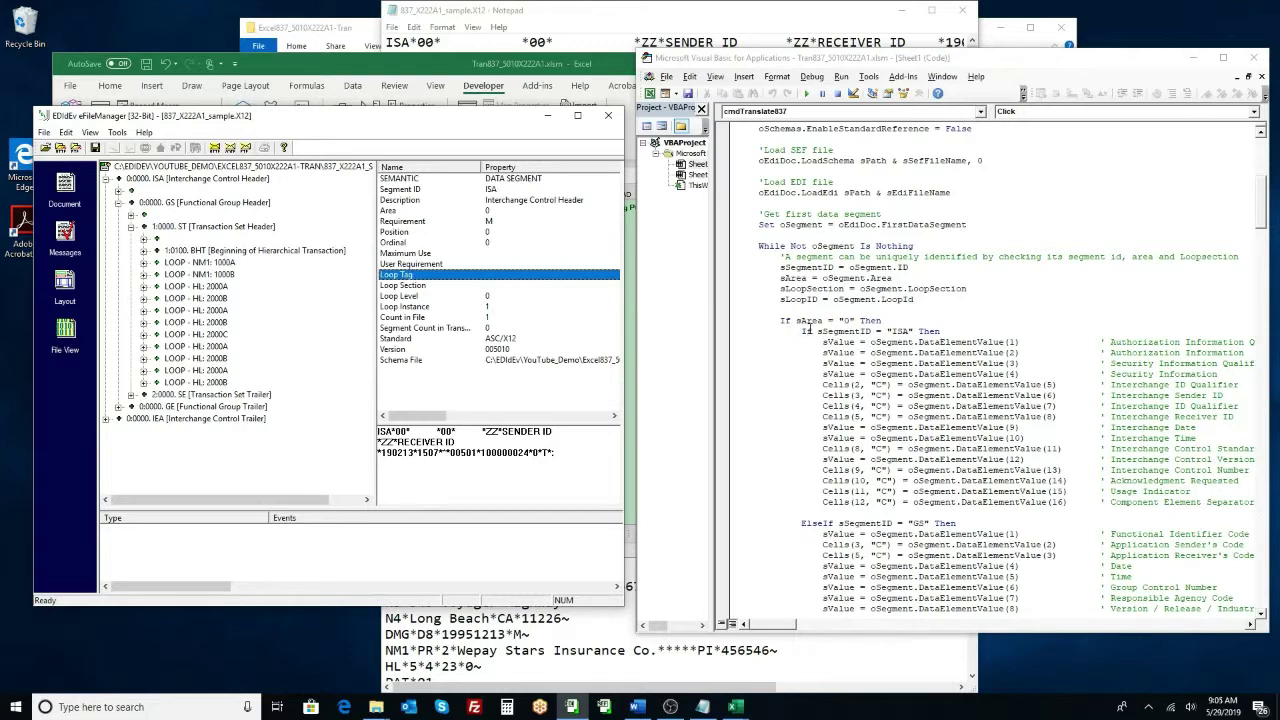
pyautogui.click(808, 324)
pyautogui.doubleClick(810, 320)
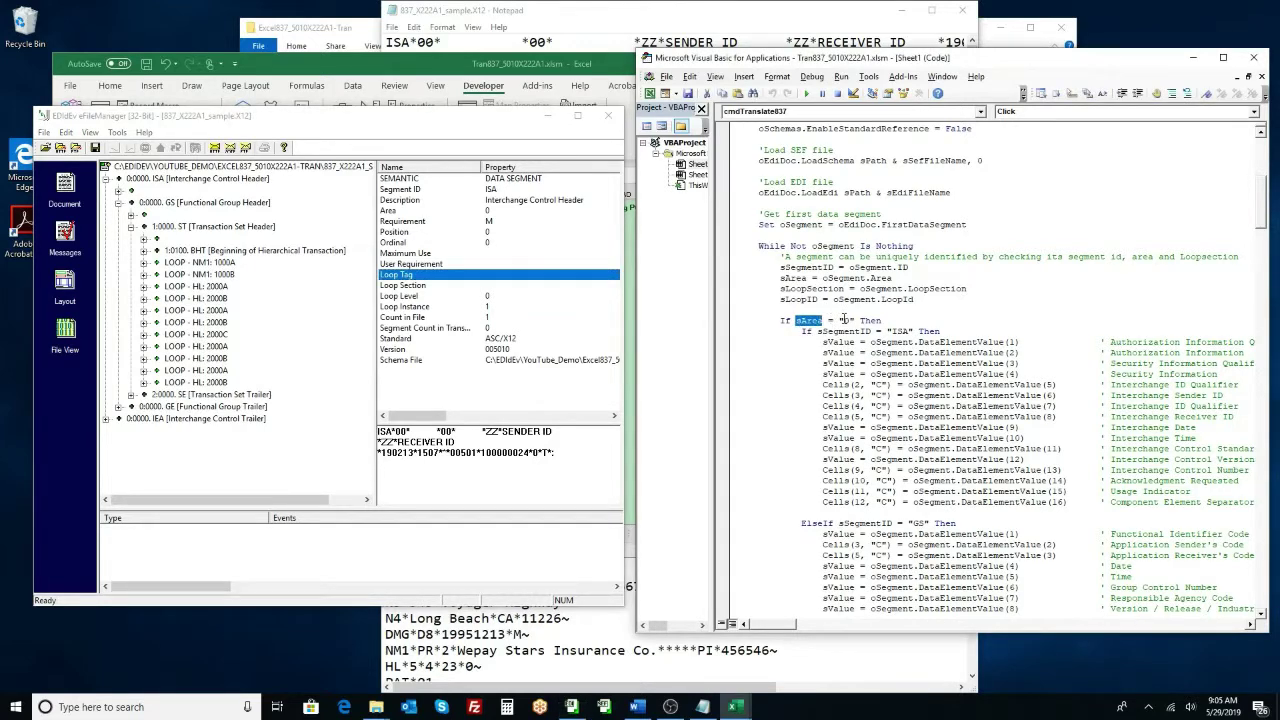
pyautogui.click(848, 320)
pyautogui.doubleClick(831, 331)
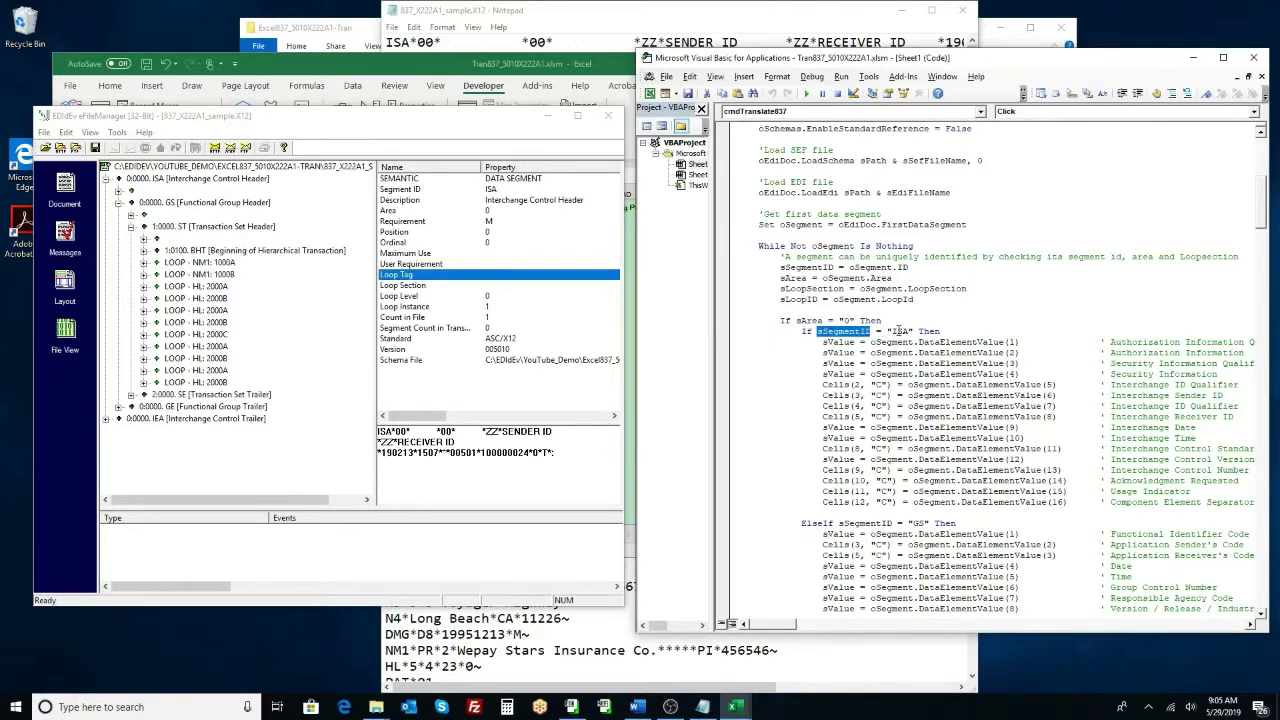
pyautogui.doubleClick(899, 331)
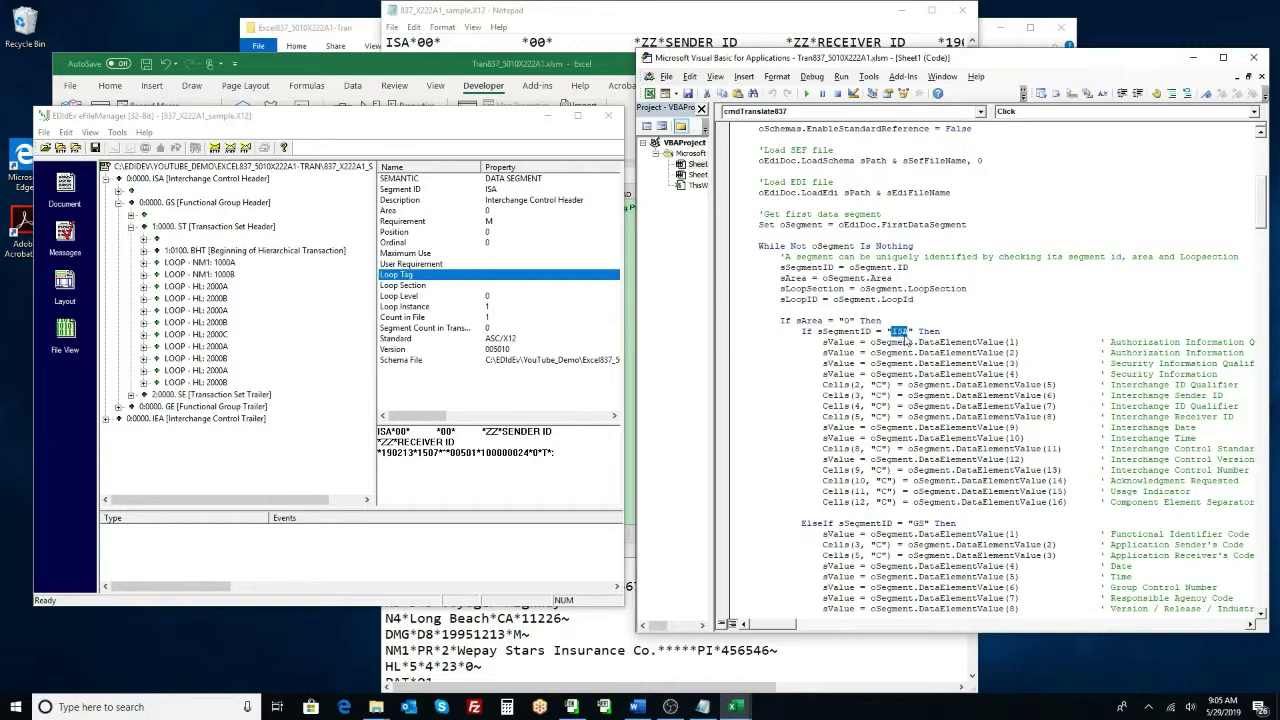
pyautogui.moveTo(823, 342); pyautogui.dragTo(1072, 502)
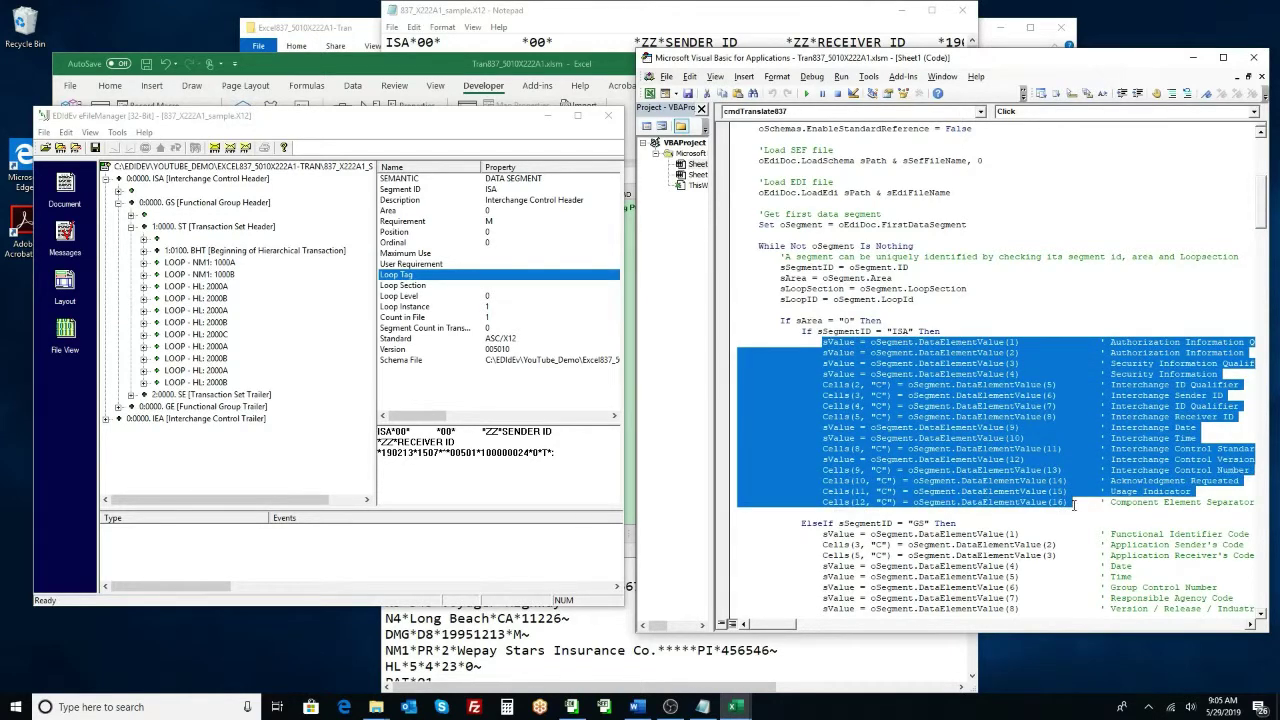
pyautogui.click(1040, 462)
pyautogui.doubleClick(998, 386)
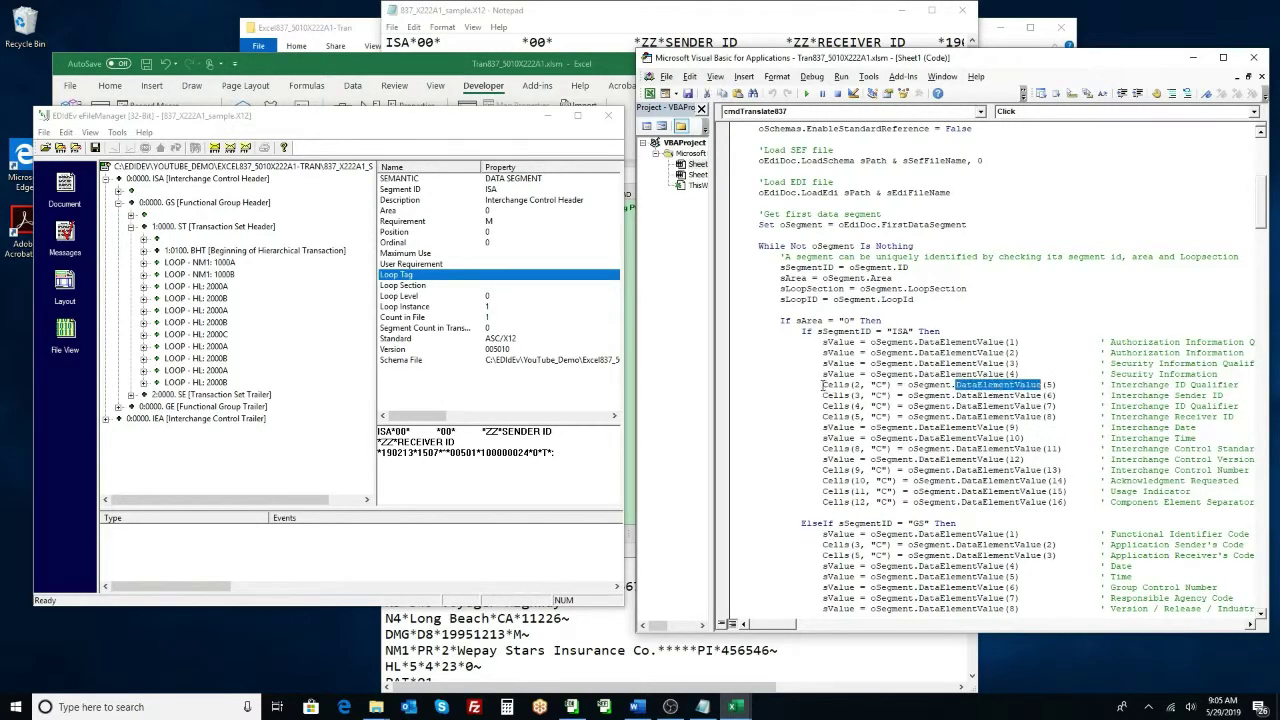
pyautogui.moveTo(822, 385); pyautogui.dragTo(893, 385)
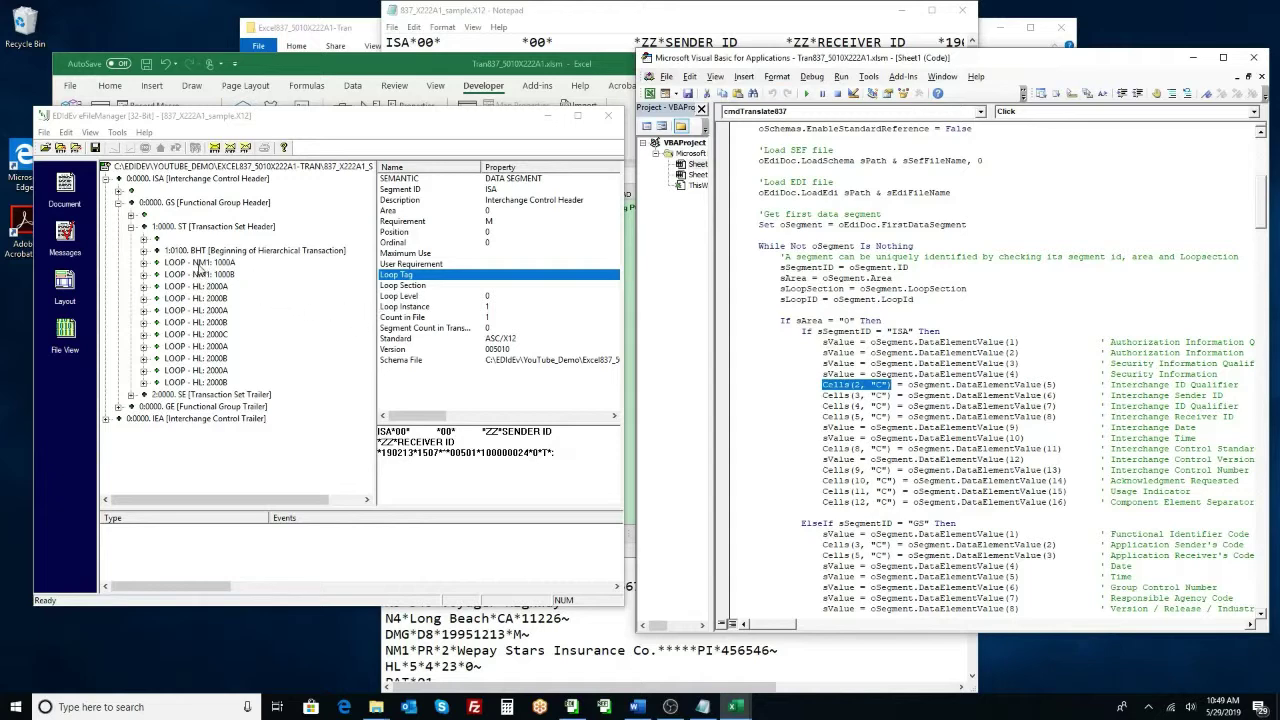
# Expand the 1000A loop and compare its properties with the NM1 Submitter Name segment.
pyautogui.click(200, 264)
pyautogui.doubleClick(200, 264)
pyautogui.click(206, 276)
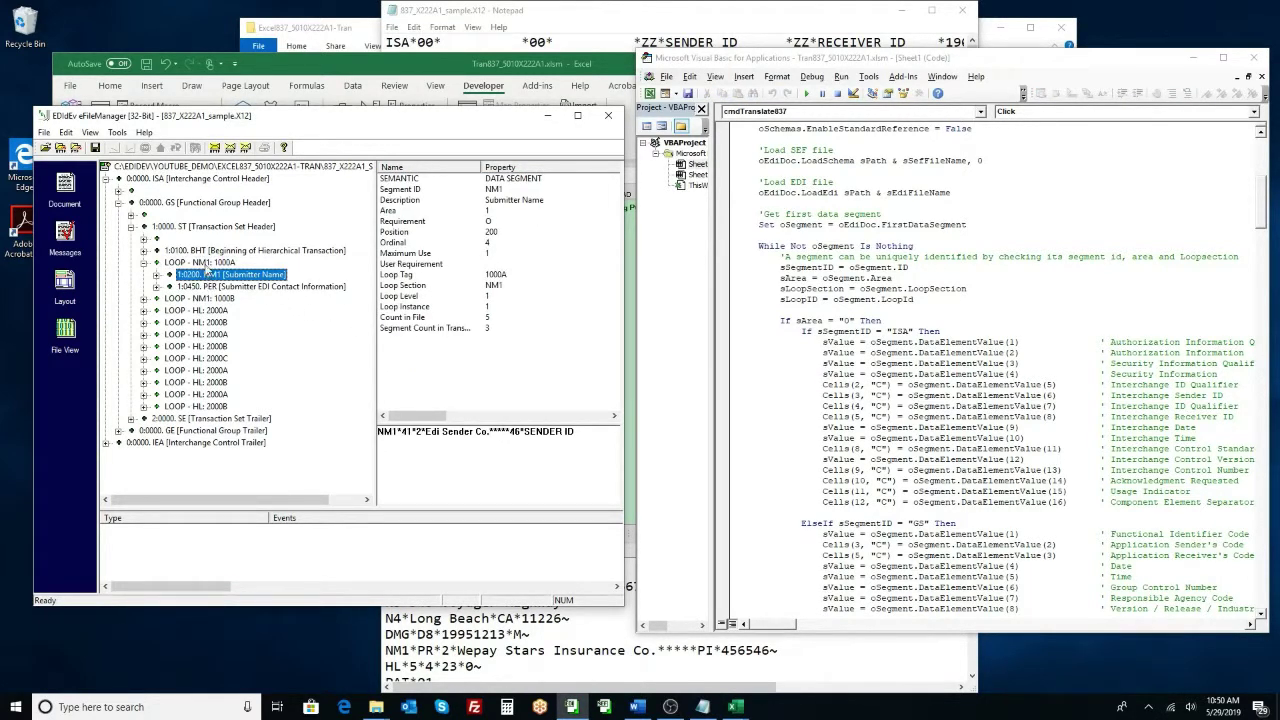
pyautogui.click(205, 264)
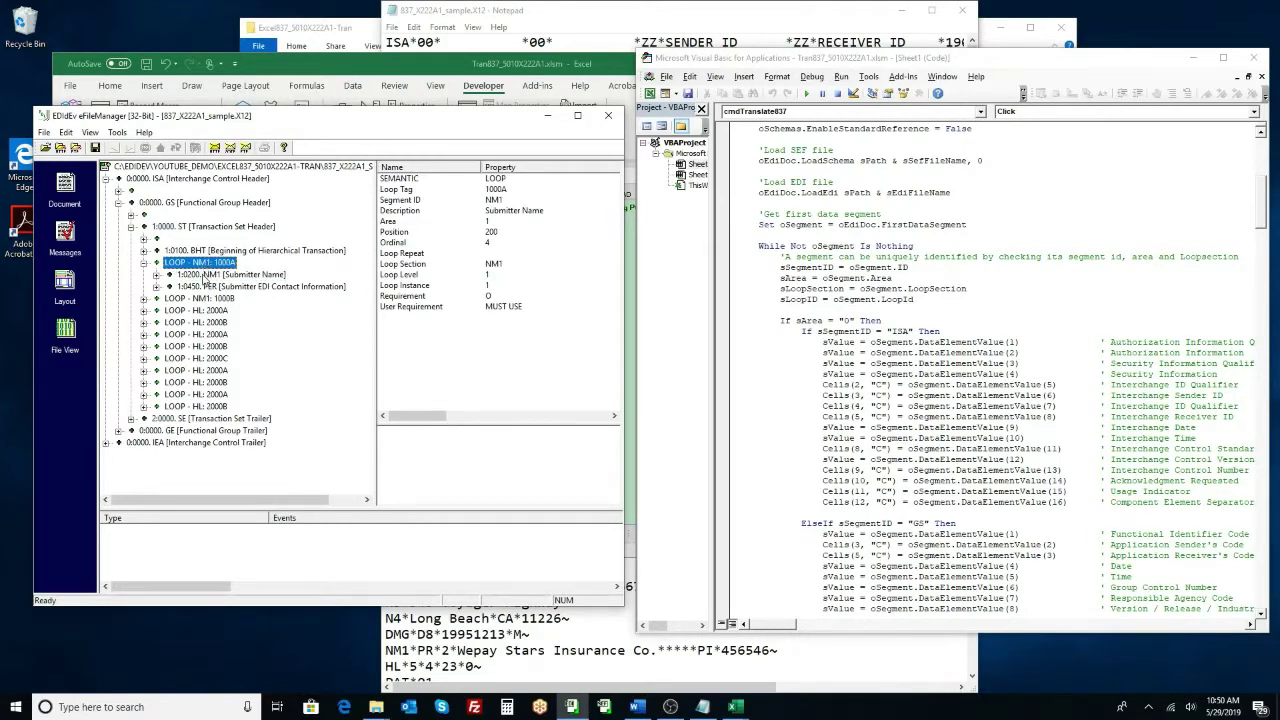
pyautogui.click(204, 276)
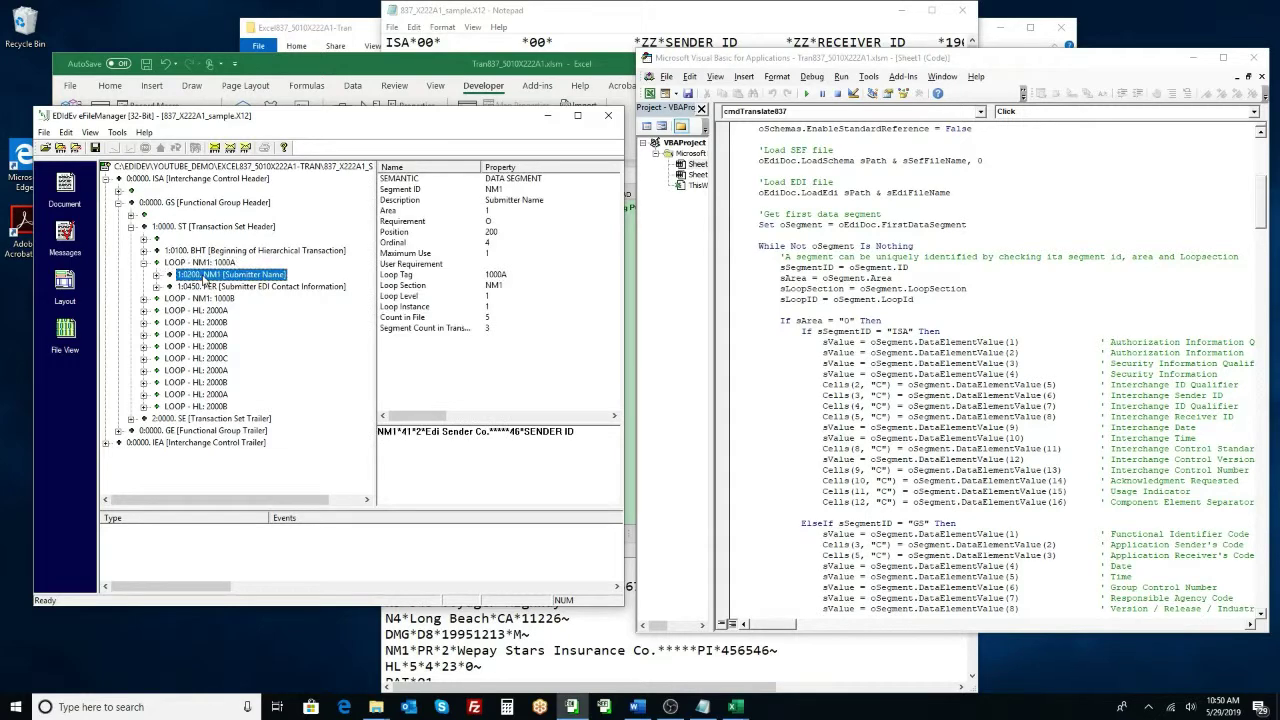
# Highlight the NM1 segment's Area, Loop Tag 1000A and Segment ID properties.
pyautogui.click(393, 212)
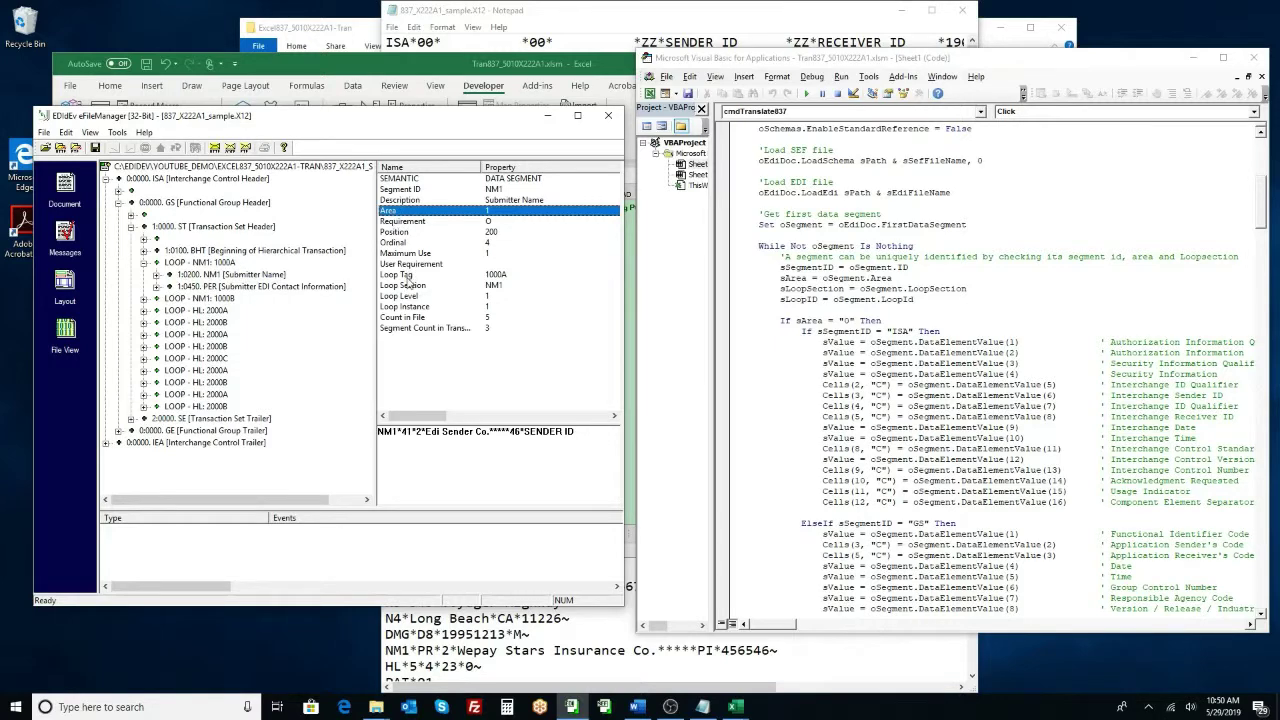
pyautogui.click(406, 276)
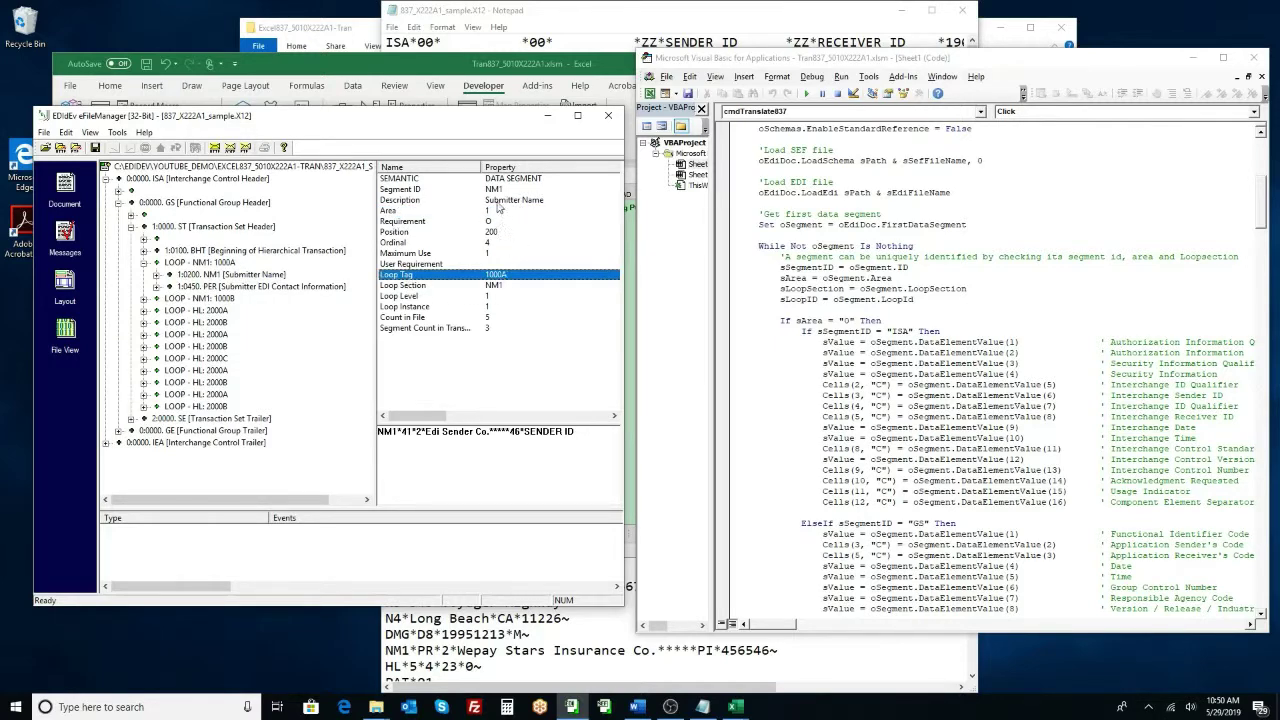
pyautogui.click(497, 189)
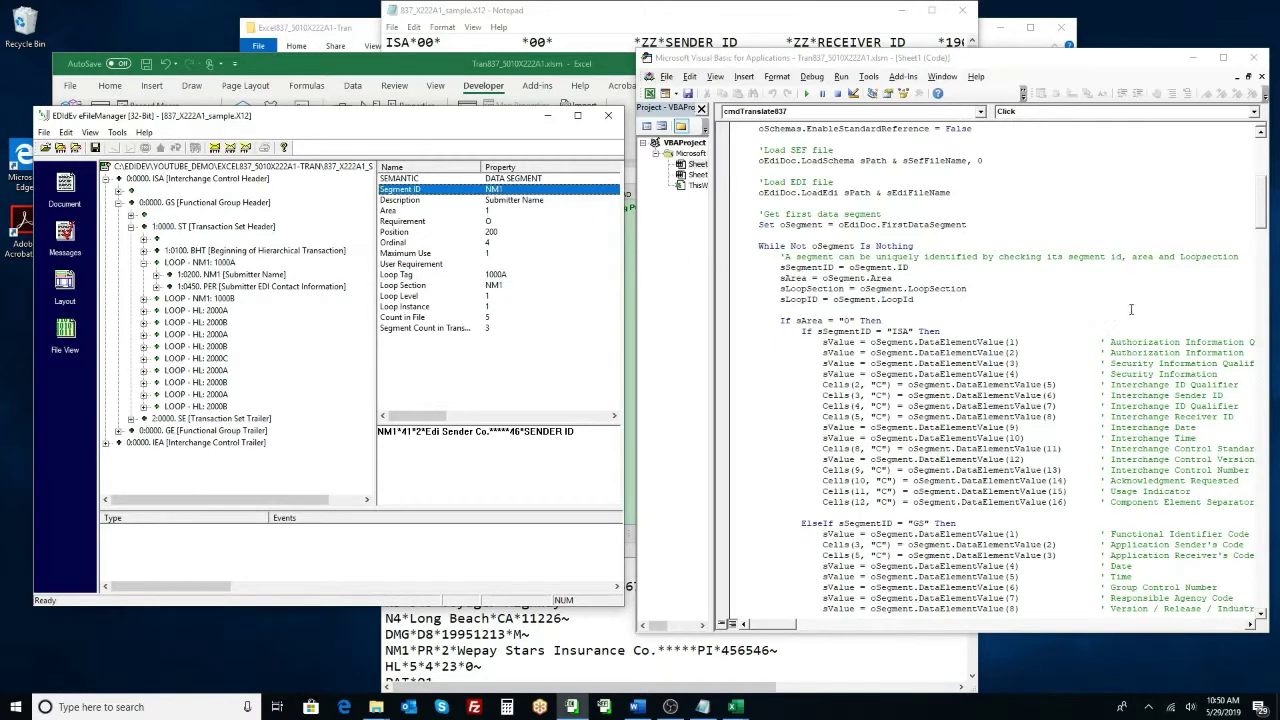
pyautogui.moveTo(1262, 224); pyautogui.dragTo(1262, 272)
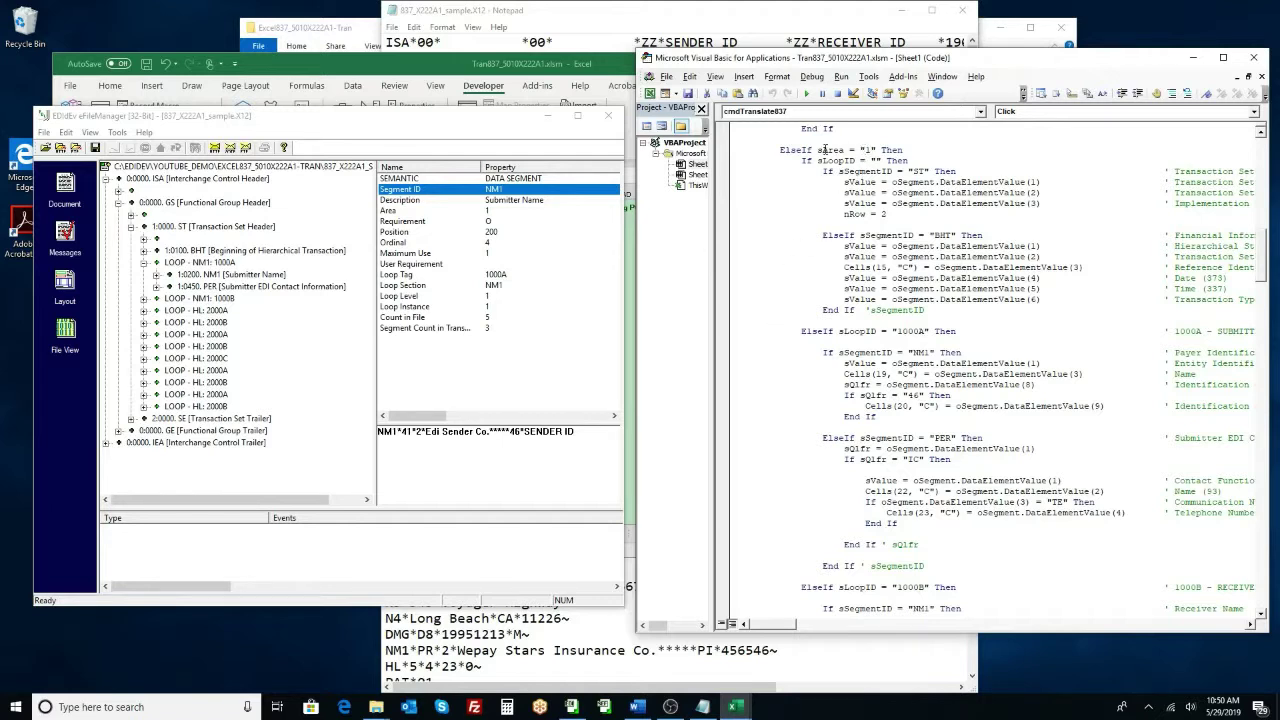
pyautogui.moveTo(820, 149); pyautogui.dragTo(876, 150)
pyautogui.click(871, 150)
pyautogui.moveTo(840, 331); pyautogui.dragTo(931, 331)
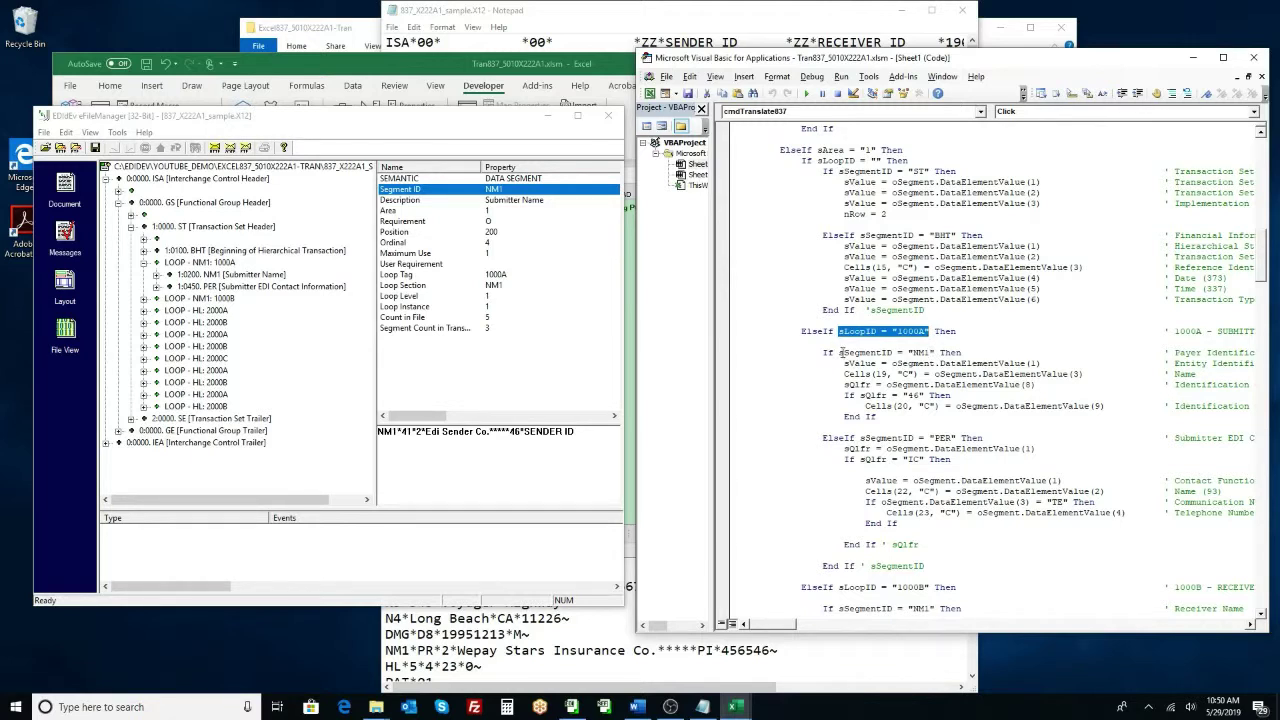
pyautogui.moveTo(840, 352); pyautogui.dragTo(935, 351)
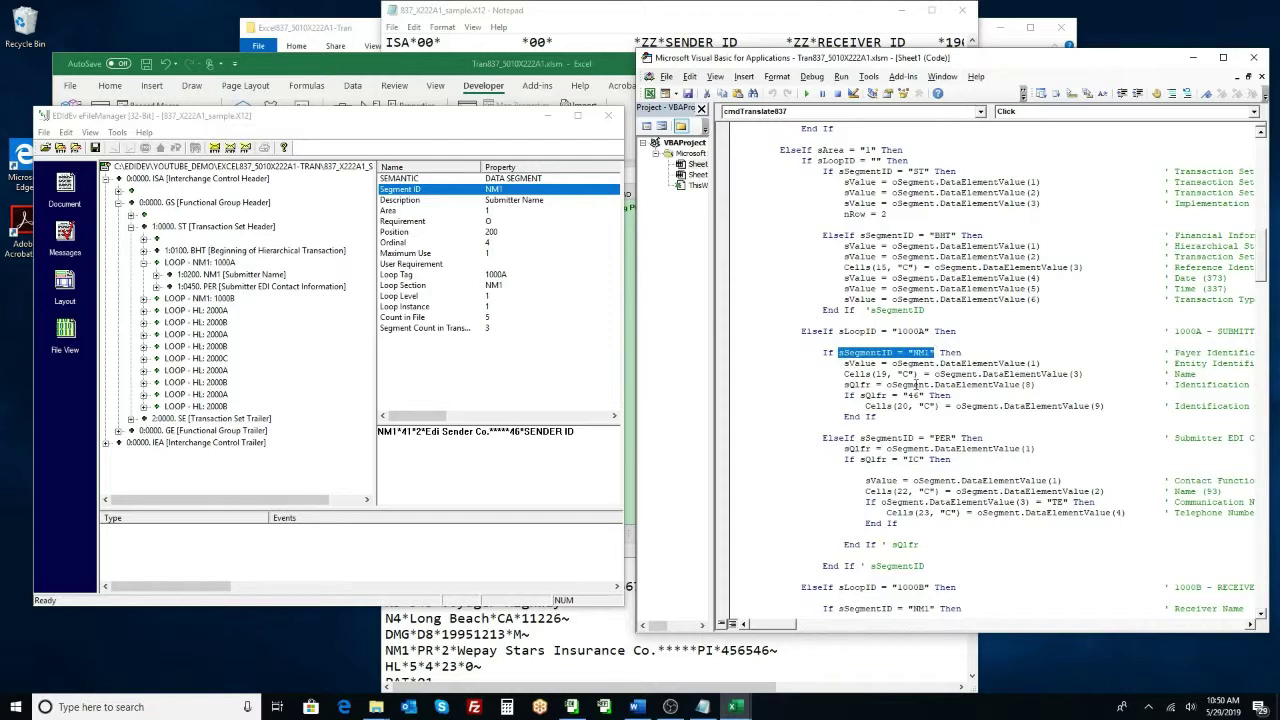
pyautogui.moveTo(845, 362); pyautogui.dragTo(1047, 385)
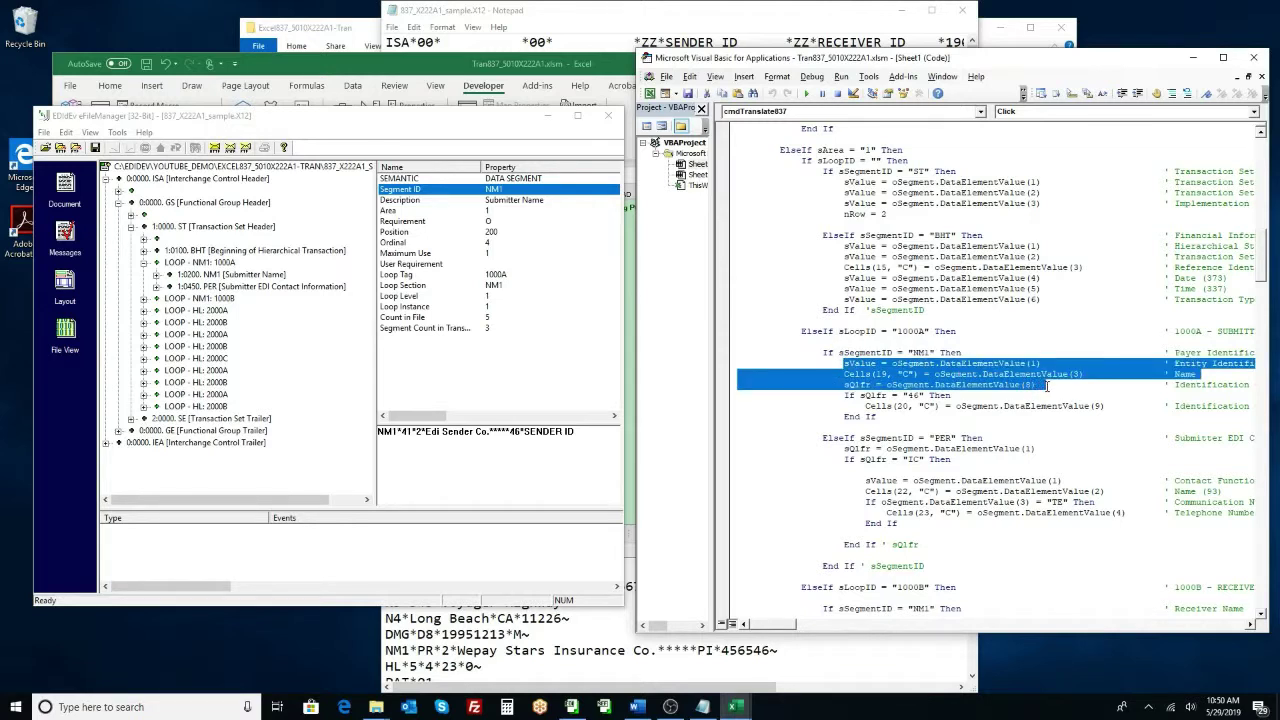
pyautogui.click(935, 373)
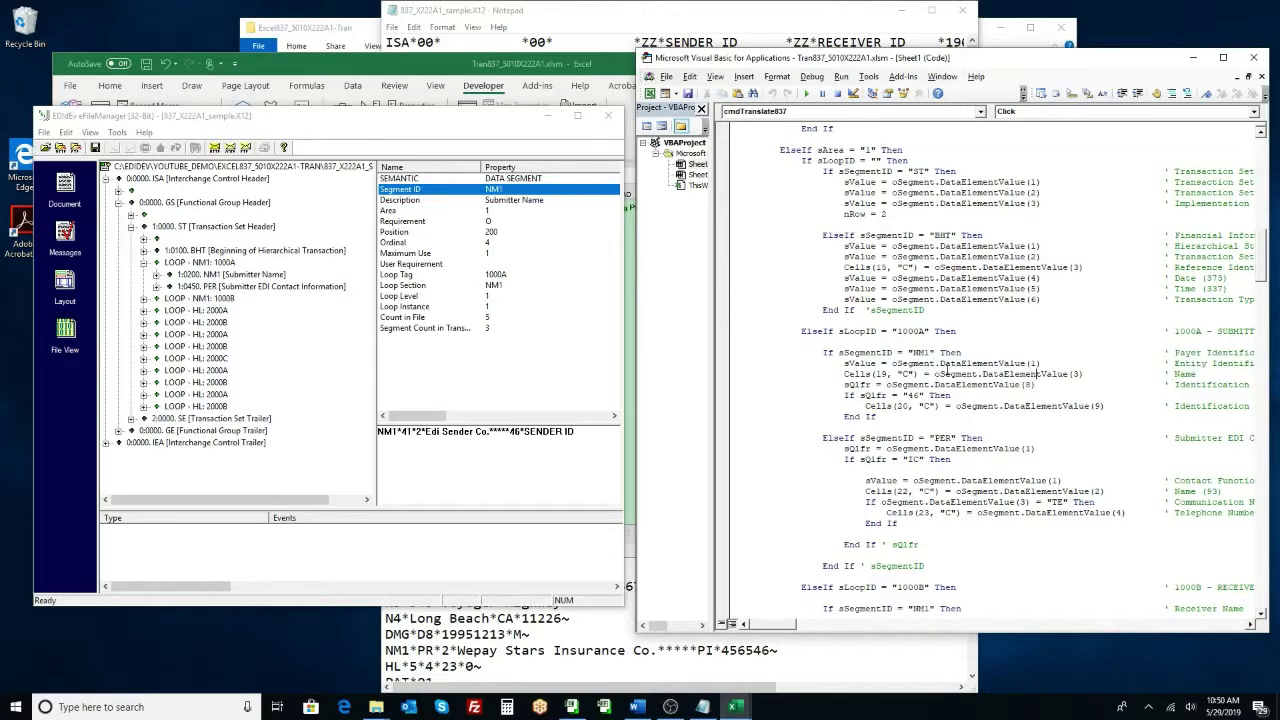
pyautogui.moveTo(935, 373); pyautogui.dragTo(1087, 374)
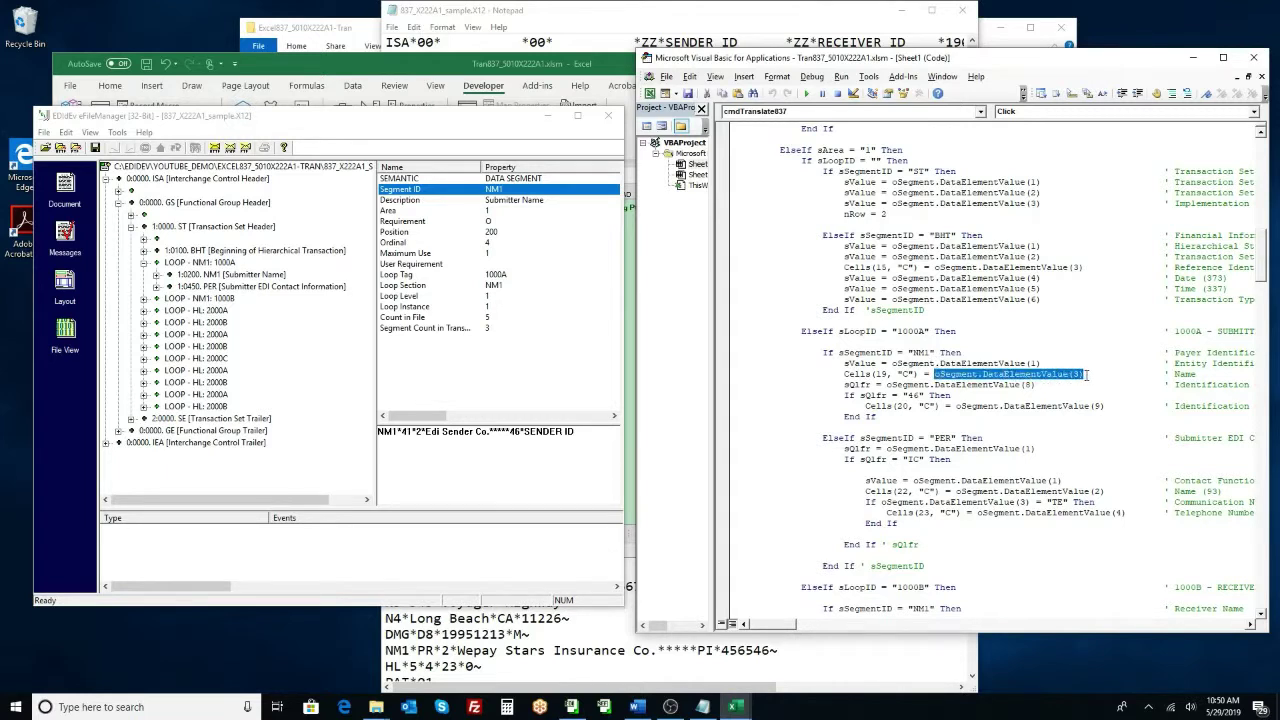
pyautogui.moveTo(843, 374); pyautogui.dragTo(920, 374)
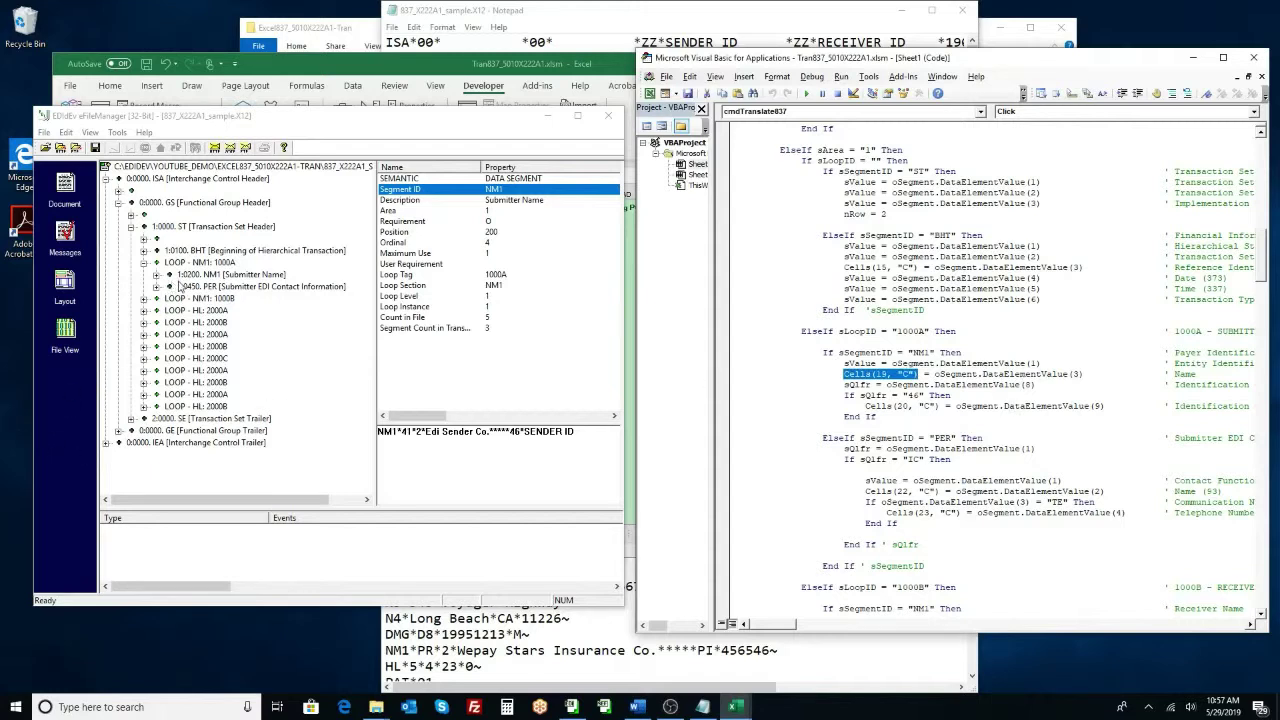
pyautogui.click(190, 311)
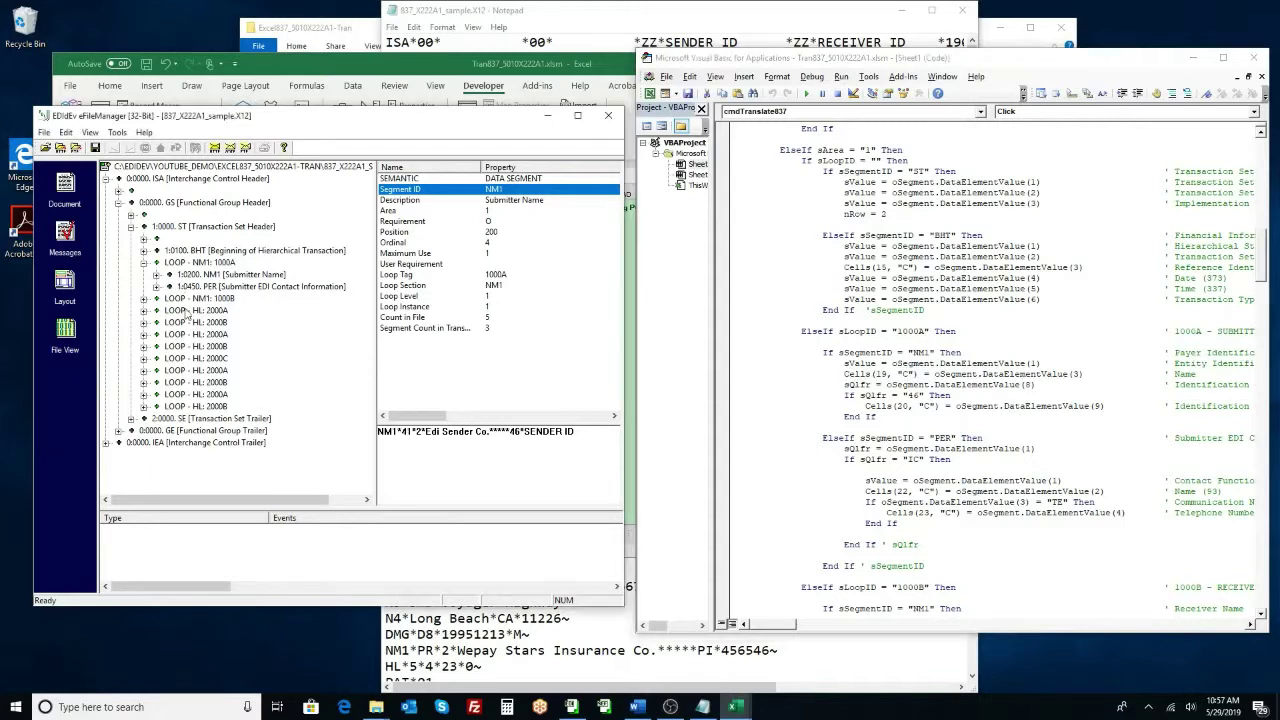
# Expand the last 2000B subscriber loop, its CLM 2300 claim loop and the third LX 2400 loop.
pyautogui.click(199, 406)
pyautogui.click(144, 408)
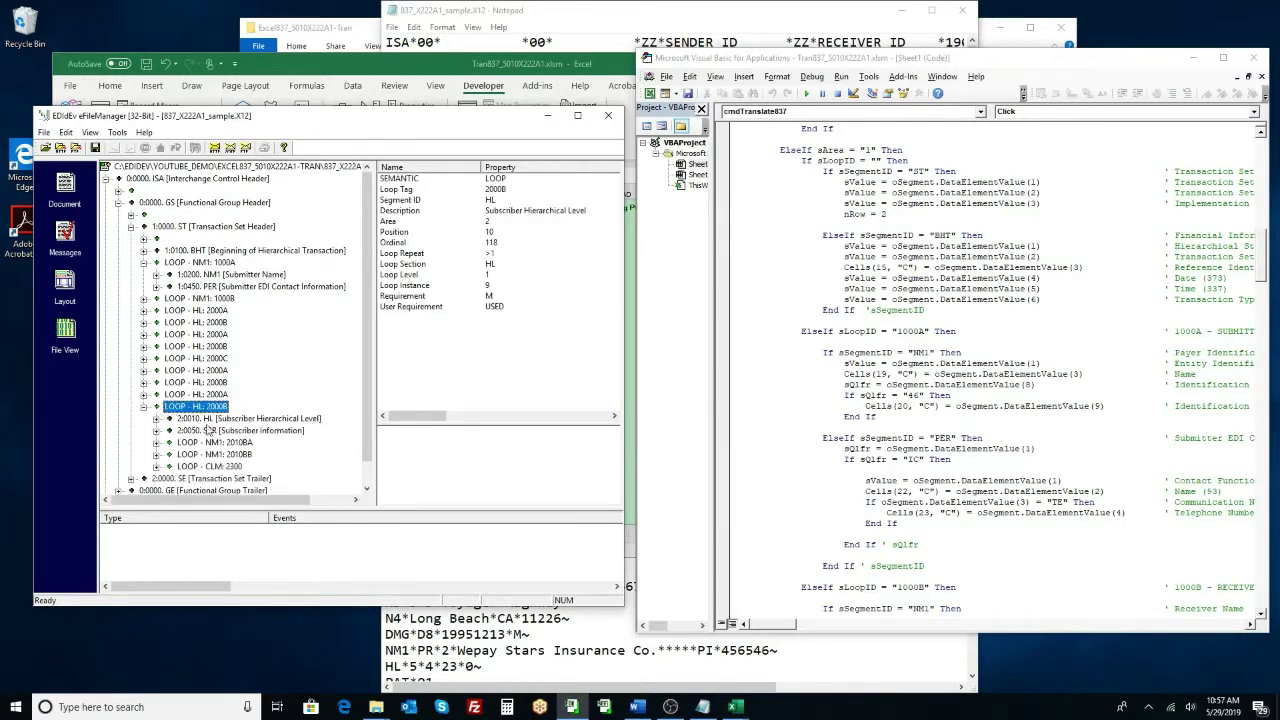
pyautogui.doubleClick(213, 470)
pyautogui.scroll(-1, 229, 442)
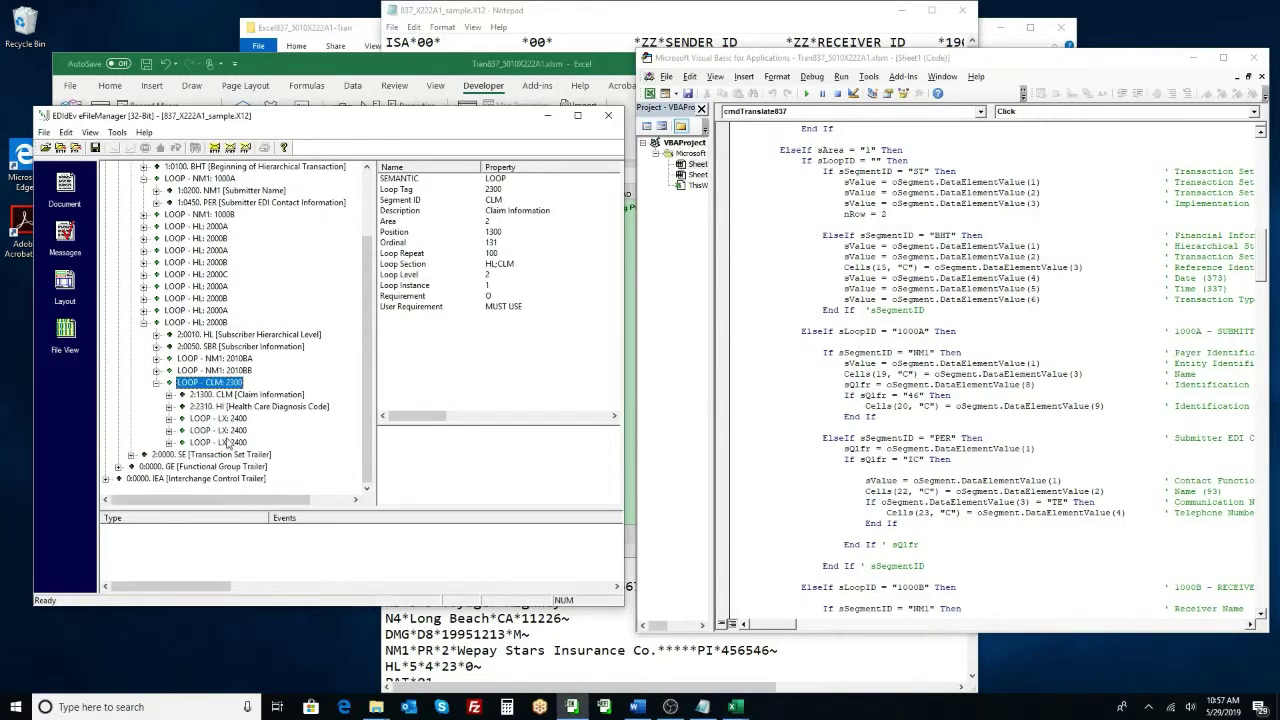
pyautogui.doubleClick(219, 443)
# View the LX, SV1 and DTP segments, then bring the edidev.com Framework EDI page forward in Edge.
pyautogui.click(243, 455)
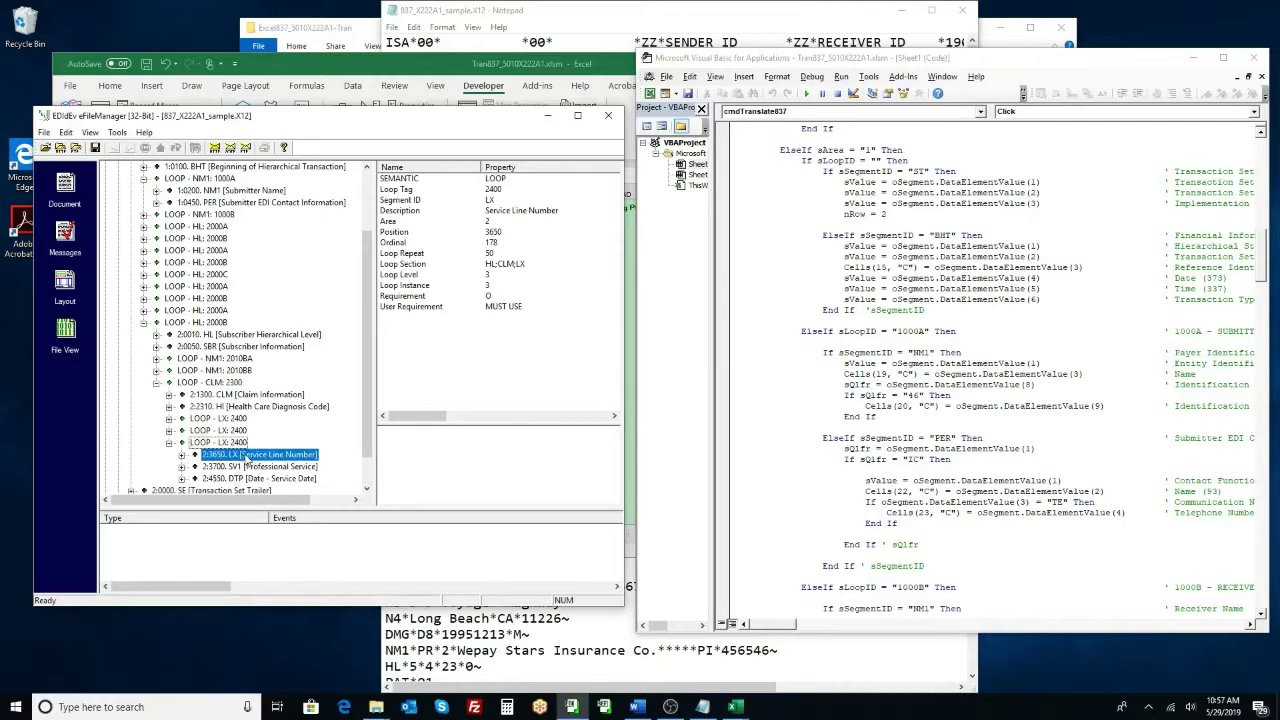
pyautogui.click(246, 467)
pyautogui.click(247, 479)
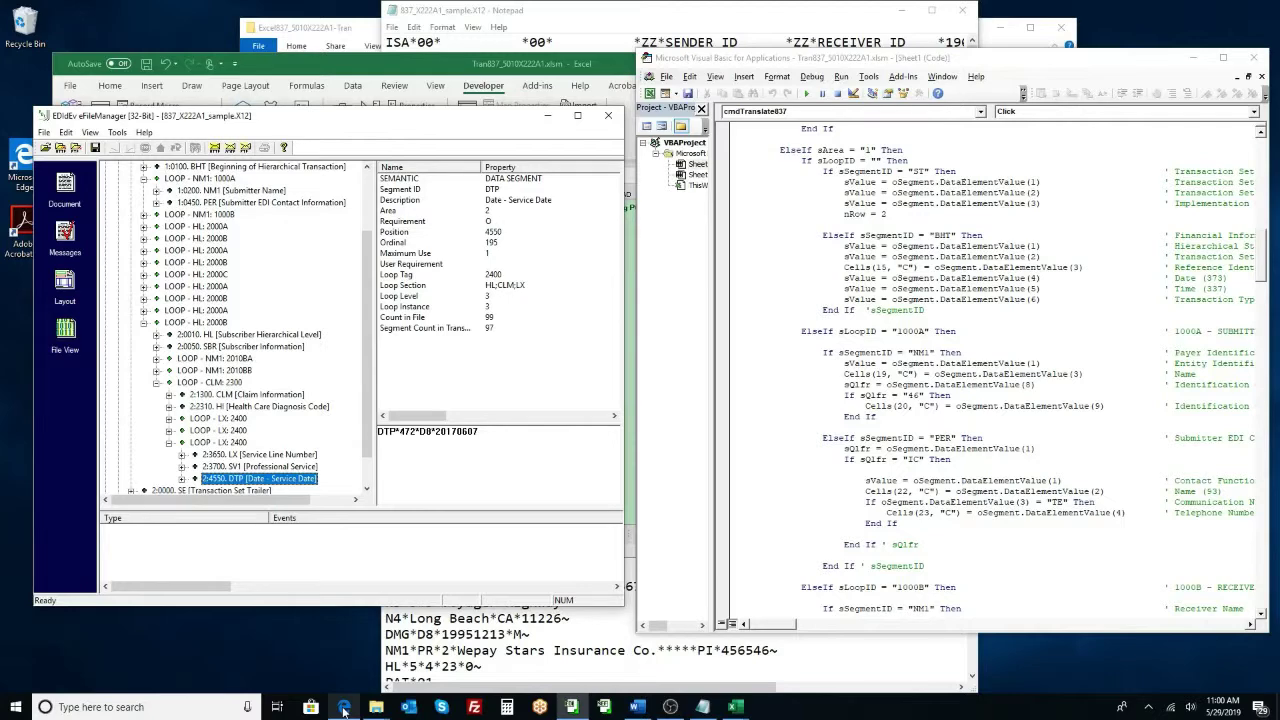
pyautogui.click(344, 708)
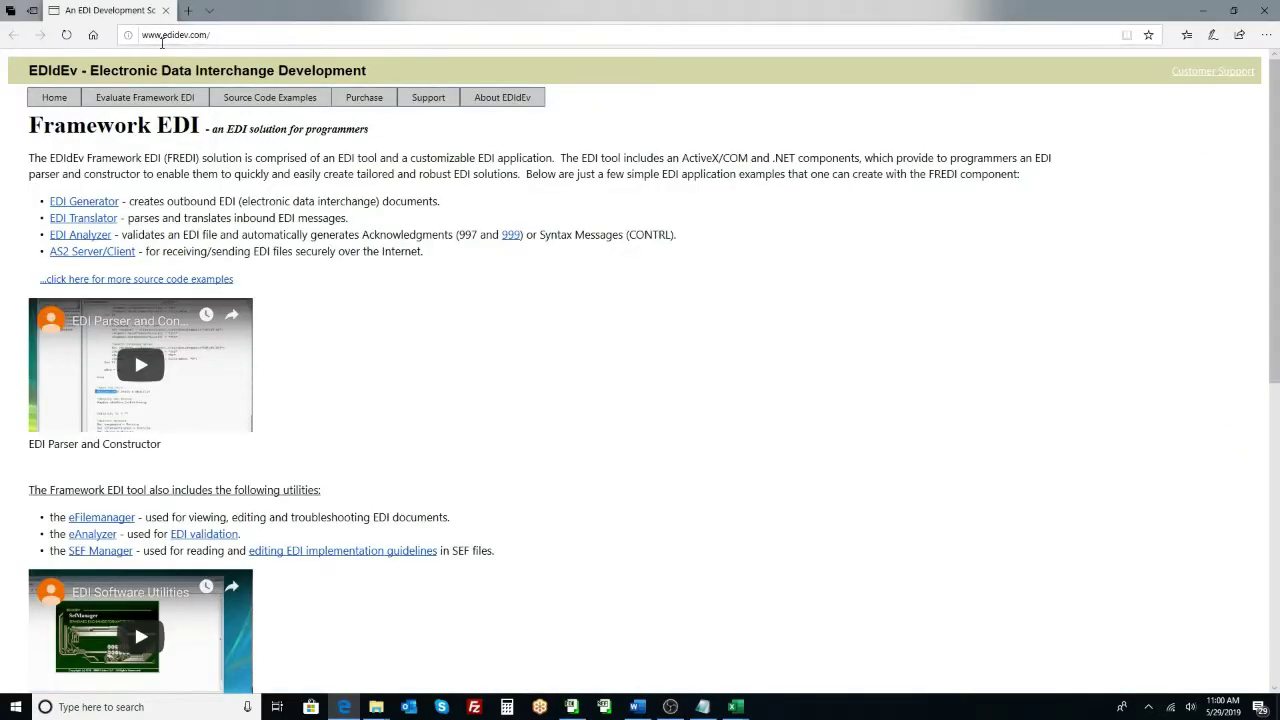